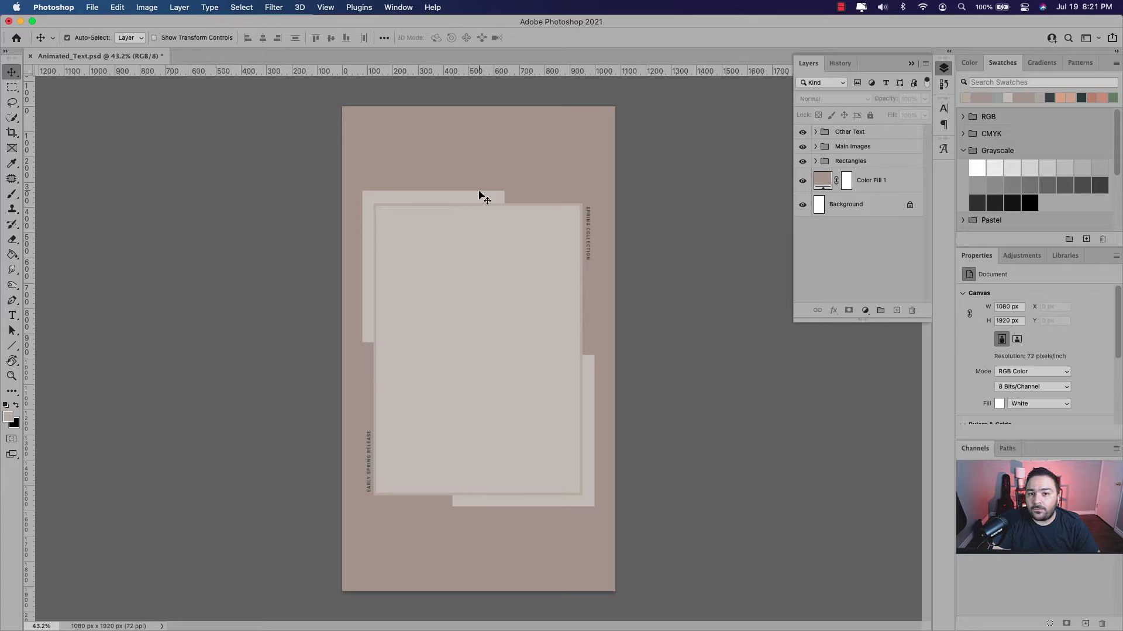
- Add a new text layer with the default placeholder text in the empty area above the frames
left_click(12, 315)
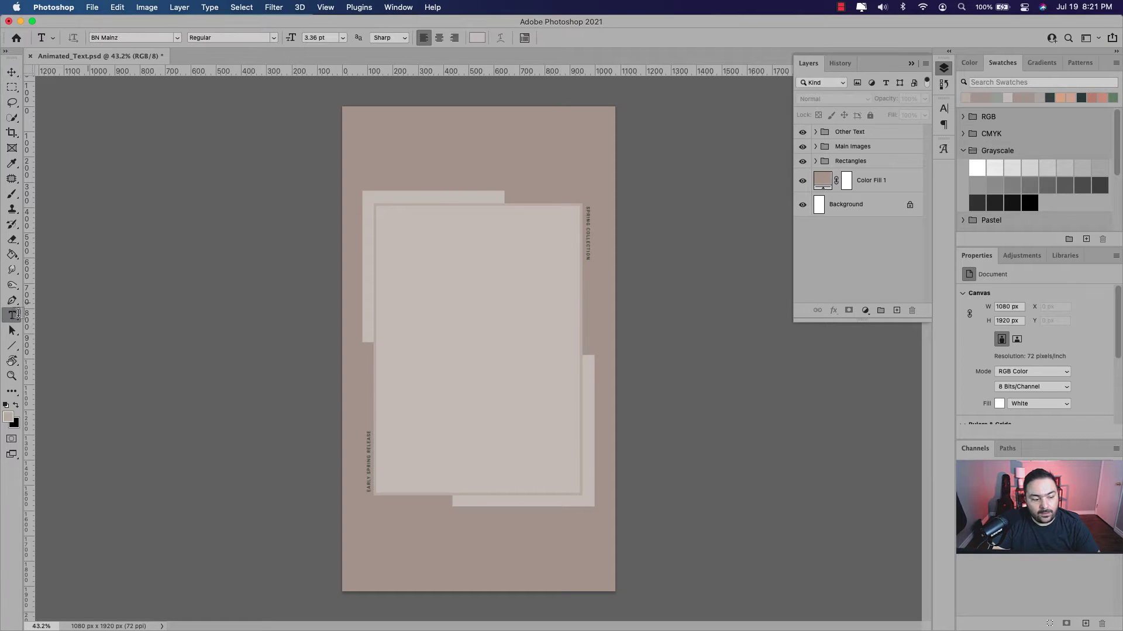
left_click(445, 160)
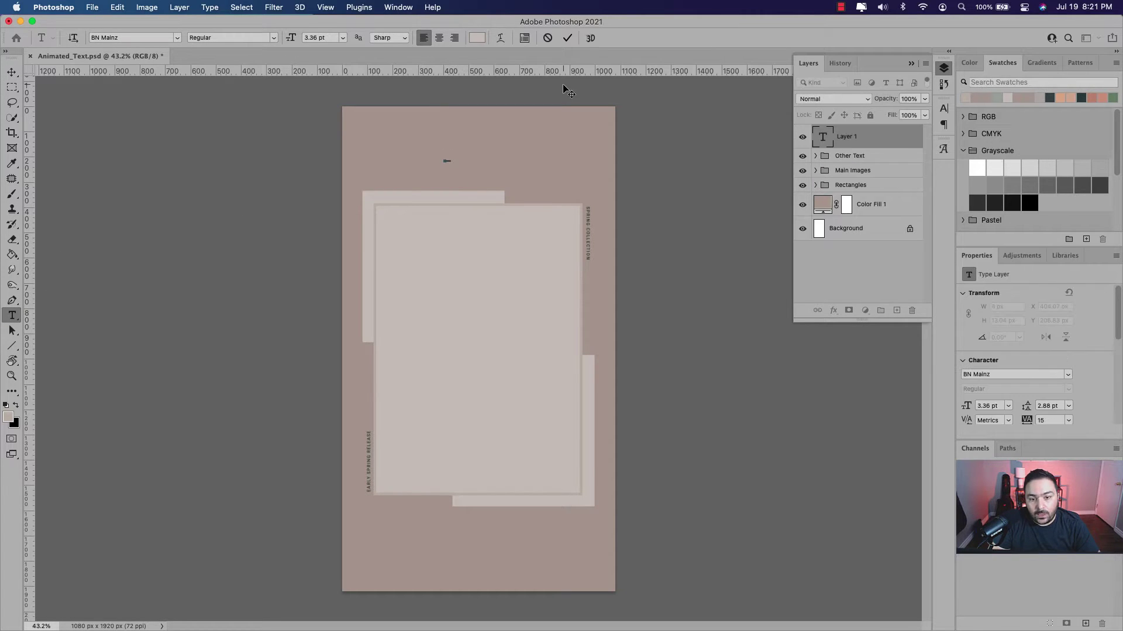
left_click(566, 39)
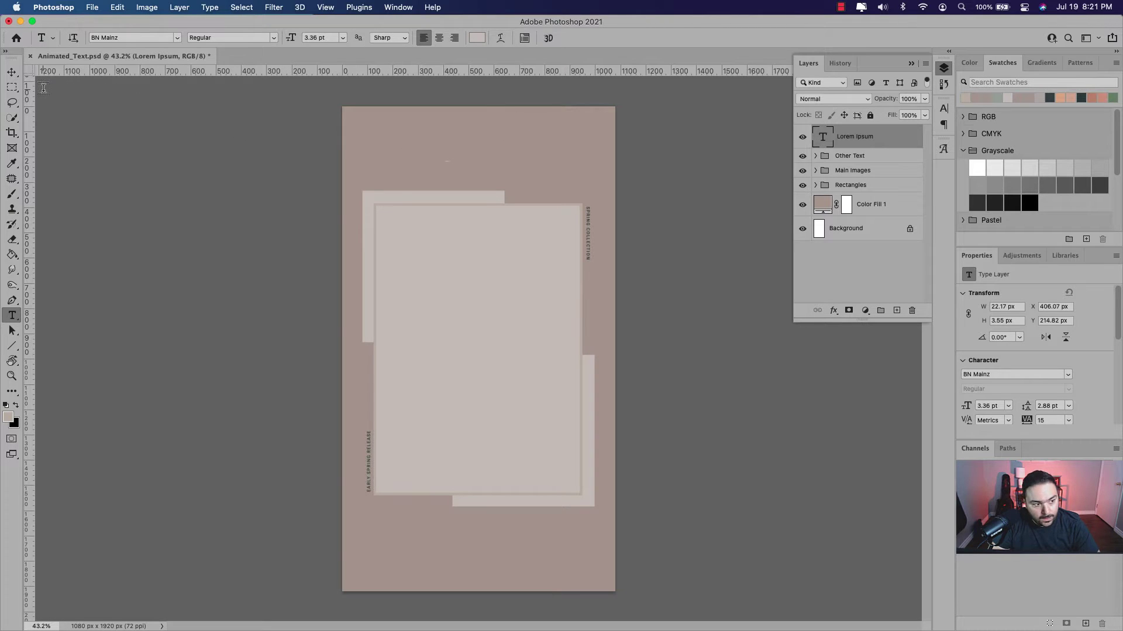
- Enlarge the tiny placeholder text proportionally to about 308 px wide and shift it left above the frames
left_click(15, 78)
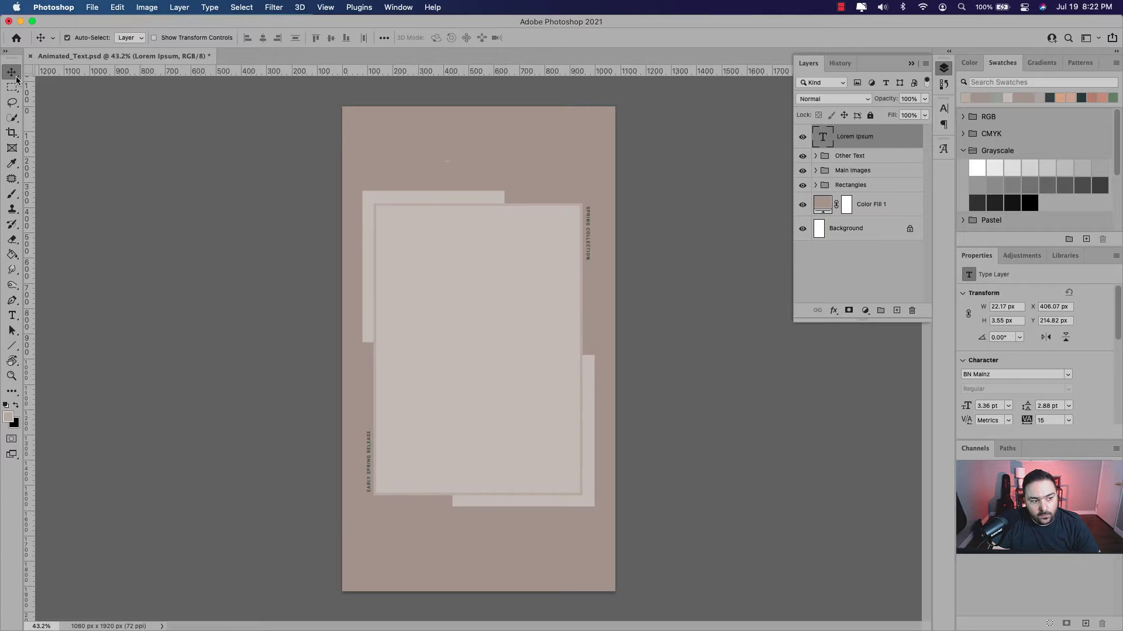
key("super")
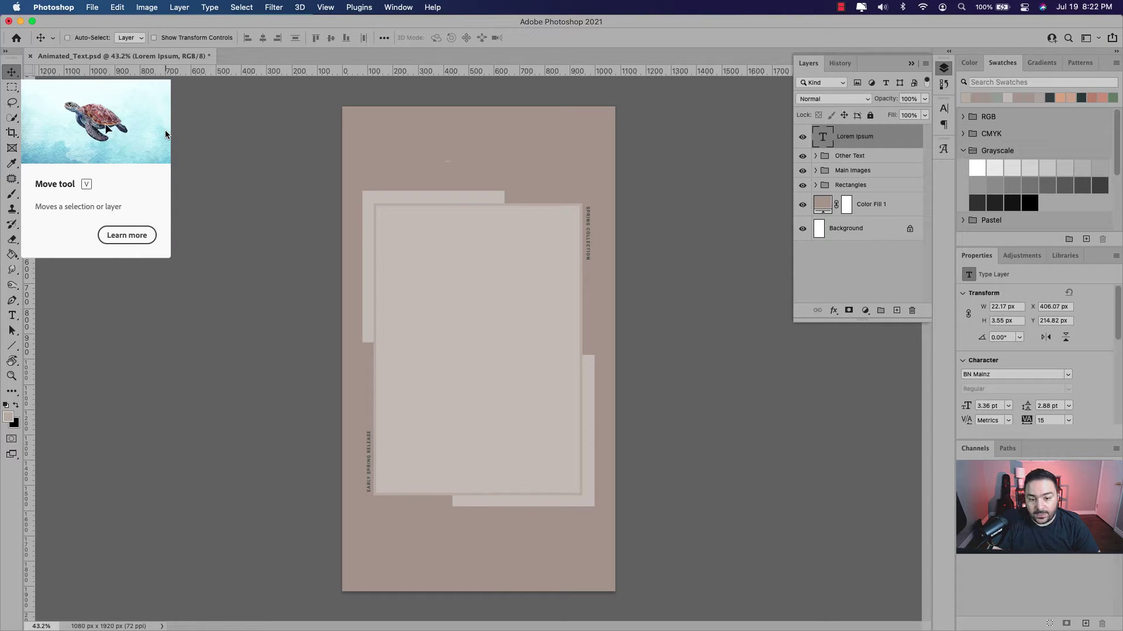
key("super+t")
scroll(448, 163, "up", 5)
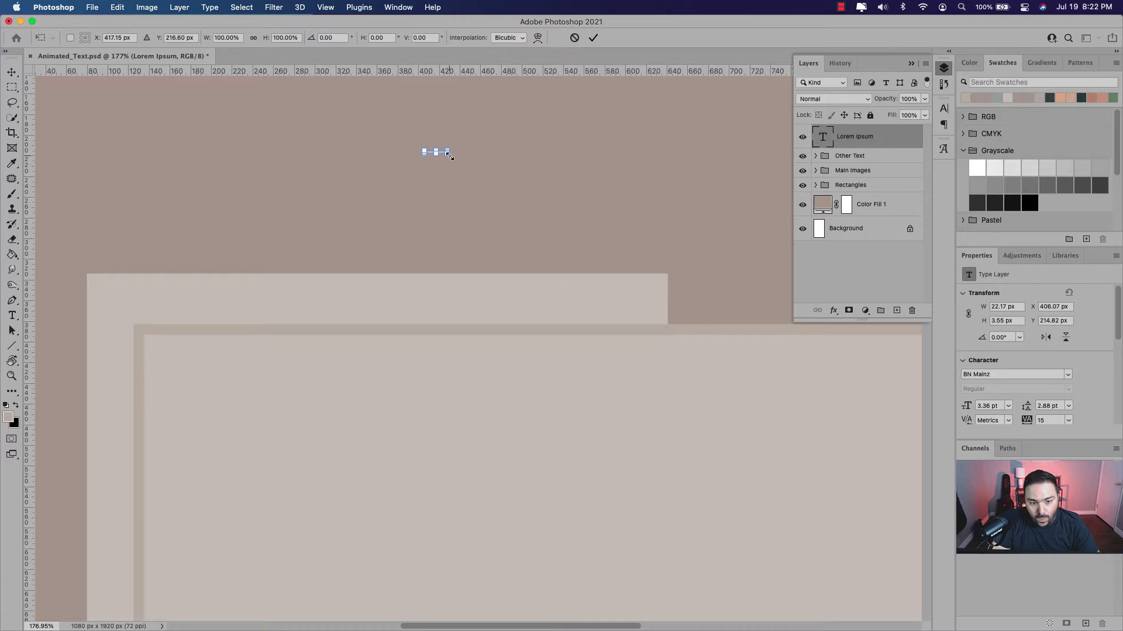
left_click_drag(449, 154, 736, 293)
left_click_drag(719, 191, 574, 187)
key("Return")
- Replace the placeholder text with "SPRING COLLECTION"
double_click(492, 175)
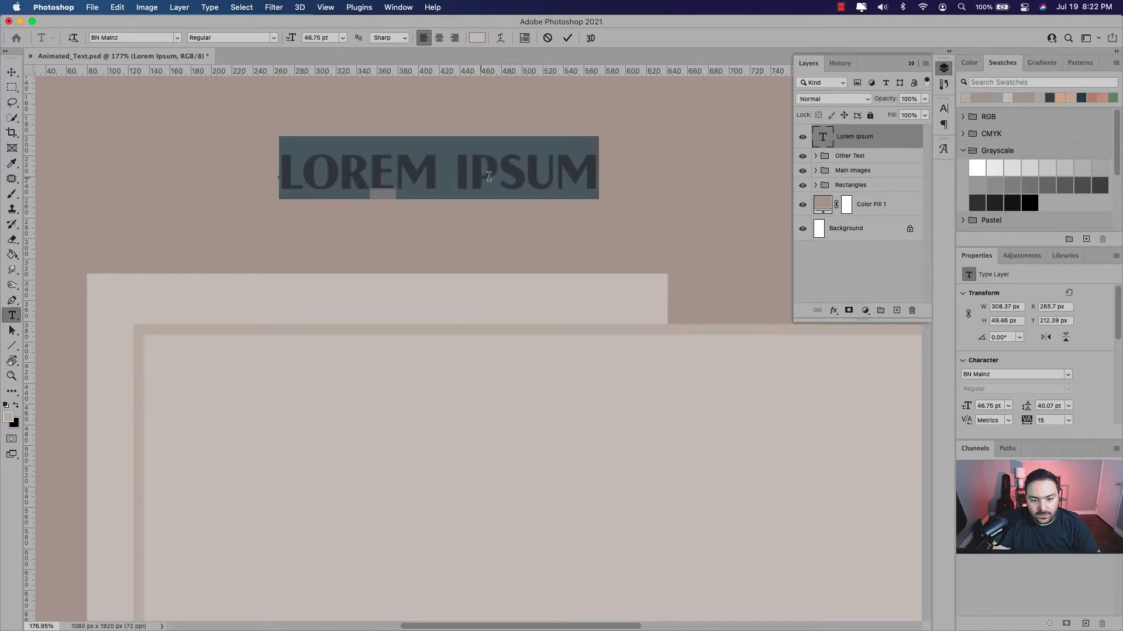
type("SP")
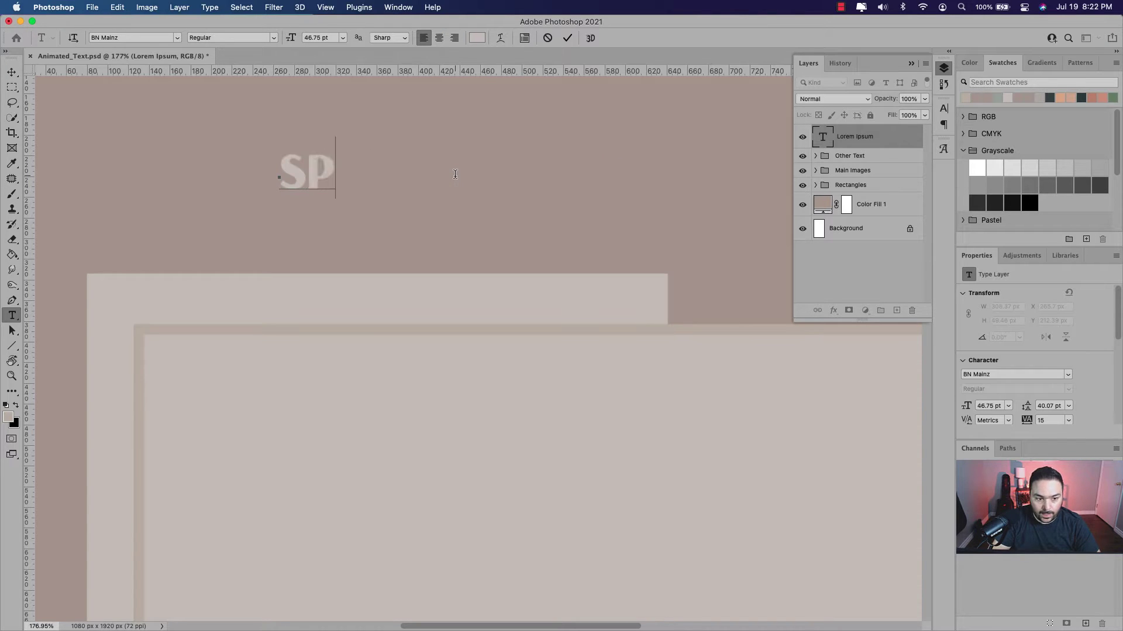
type("RING COLLECTION")
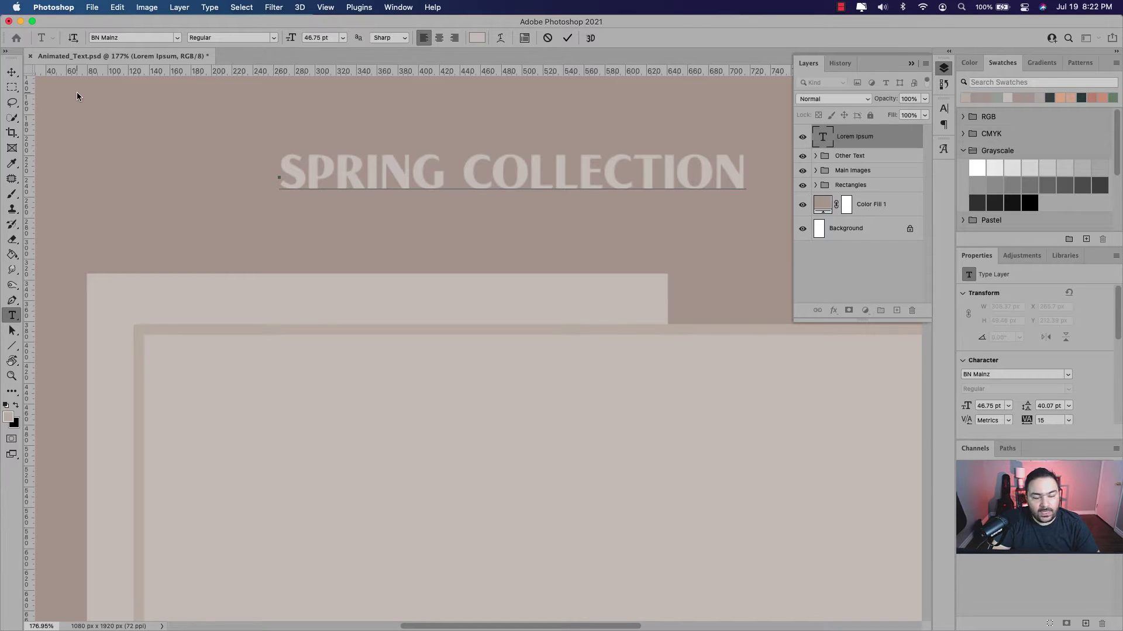
left_click(11, 71)
- Align the heading with the main frame's left edge and scale it up to about 790 px wide
scroll(448, 213, "down", 5)
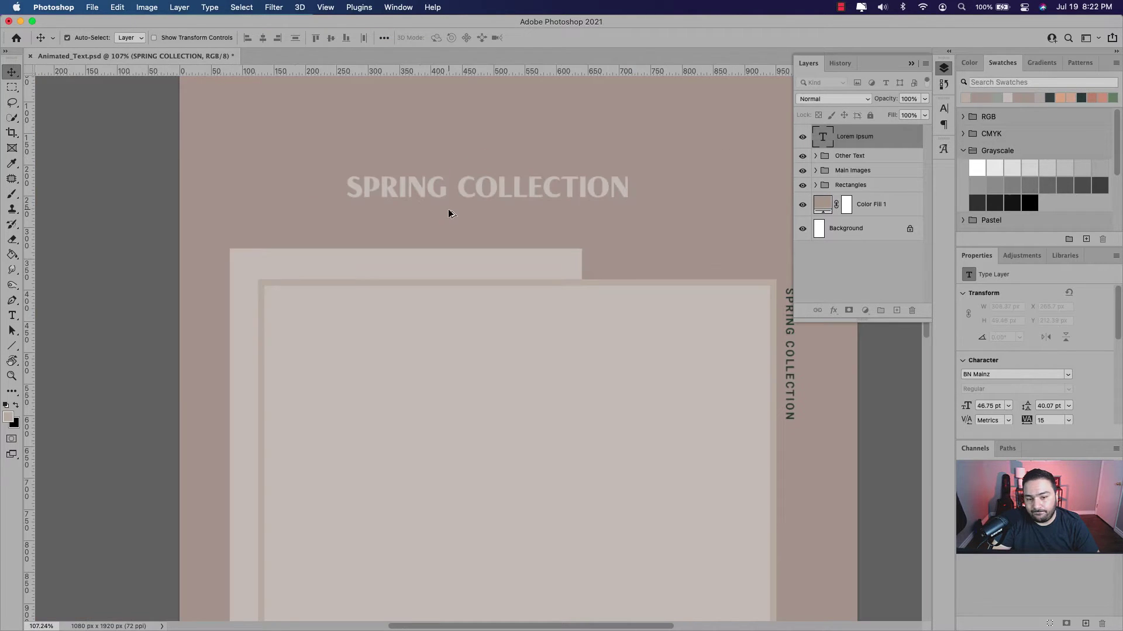
left_click_drag(501, 193, 421, 193)
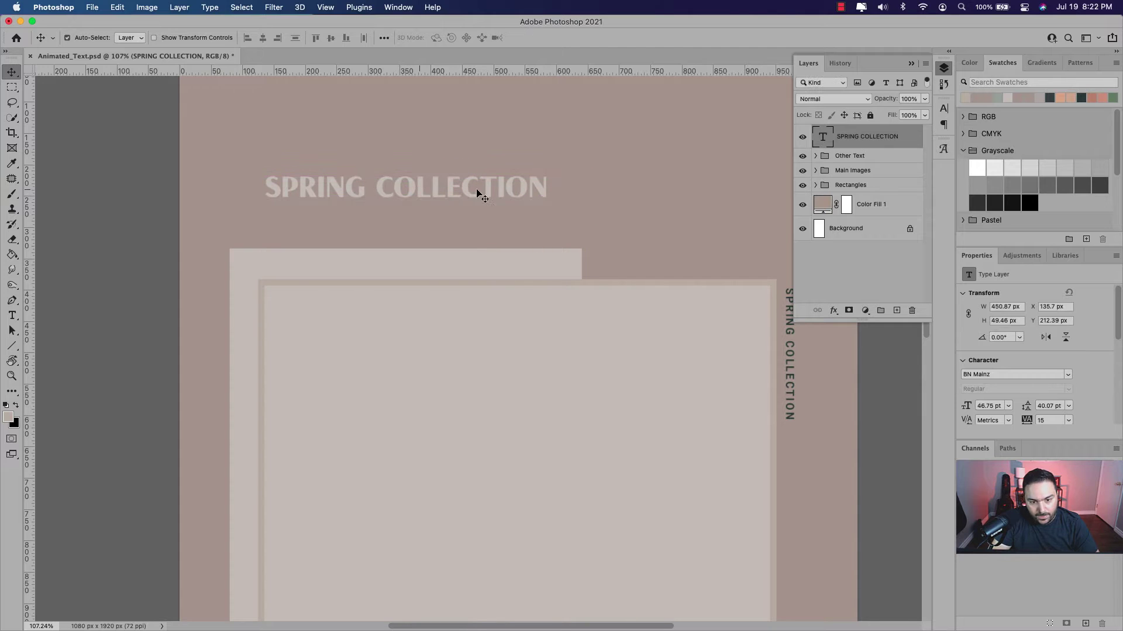
key("ctrl+t")
left_click_drag(547, 174, 760, 148)
key("Return")
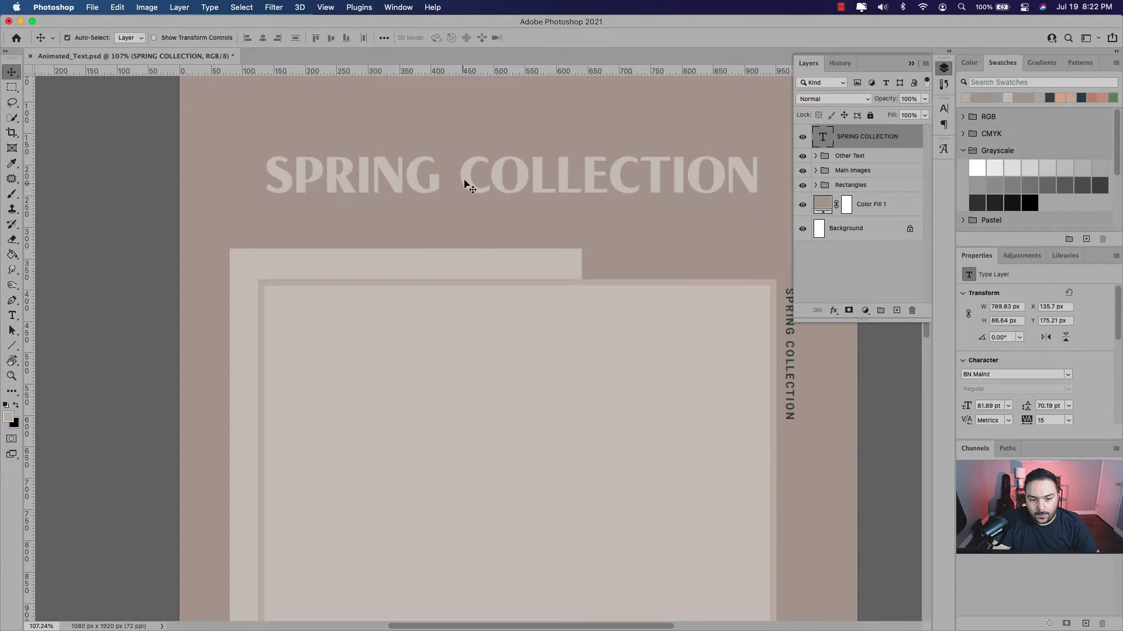
- Break the heading into two lines, with COLLECTION below SPRING
double_click(467, 184)
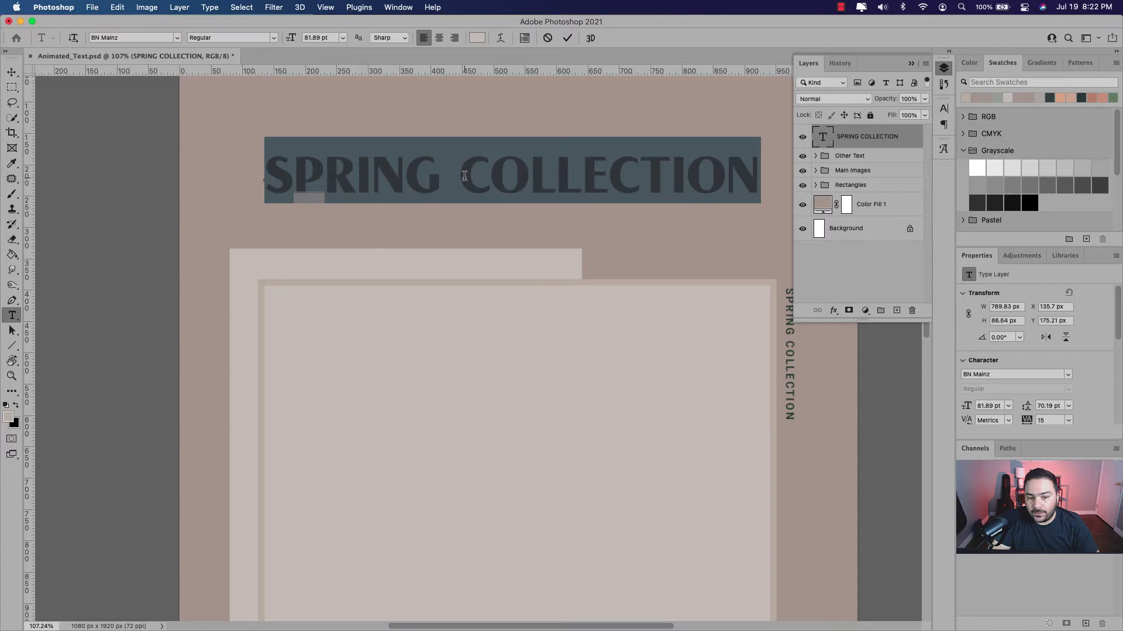
left_click(464, 176)
key("Return")
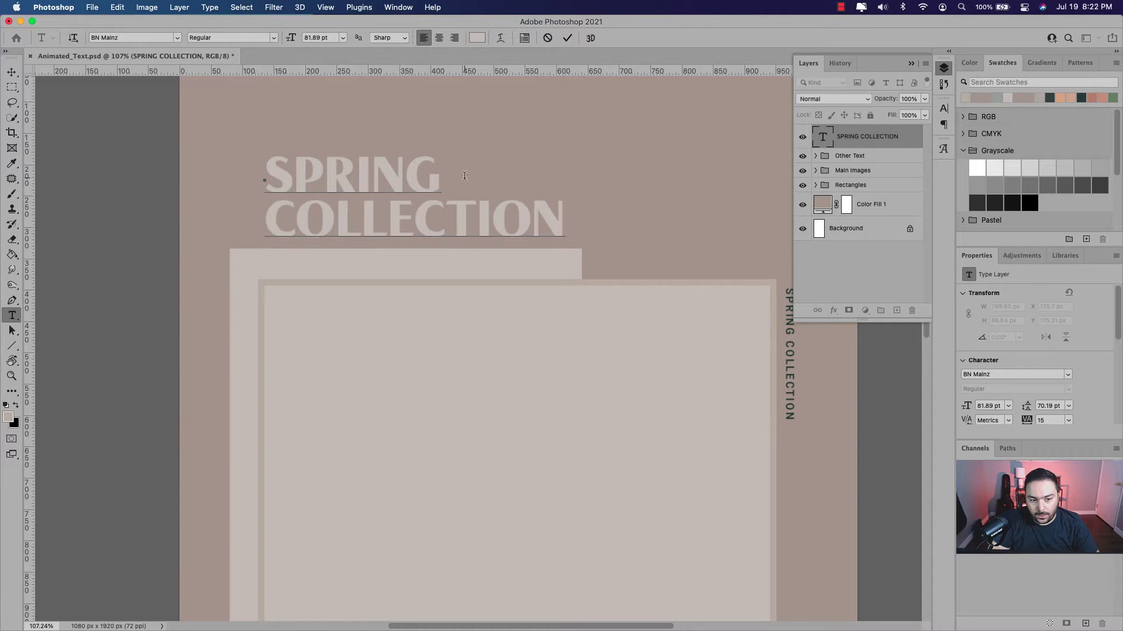
key("super+Return")
key("v")
- Centre the two-line heading horizontally above the frames and enlarge it to about 656 px wide
scroll(533, 215, "down", 3)
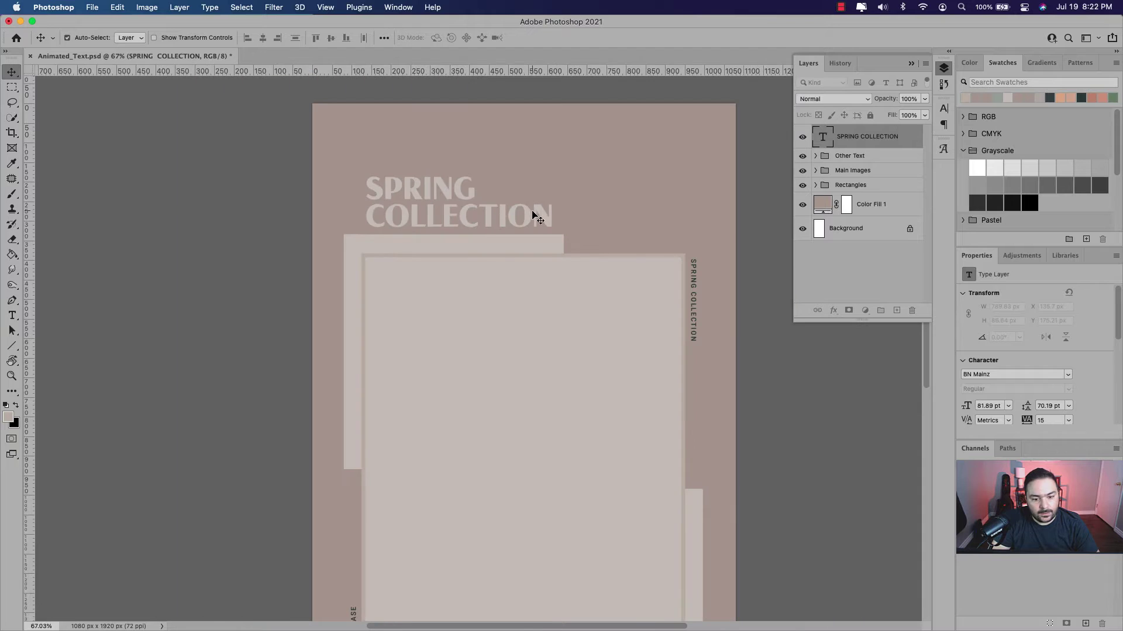
left_click_drag(535, 215, 634, 202)
key("super+t")
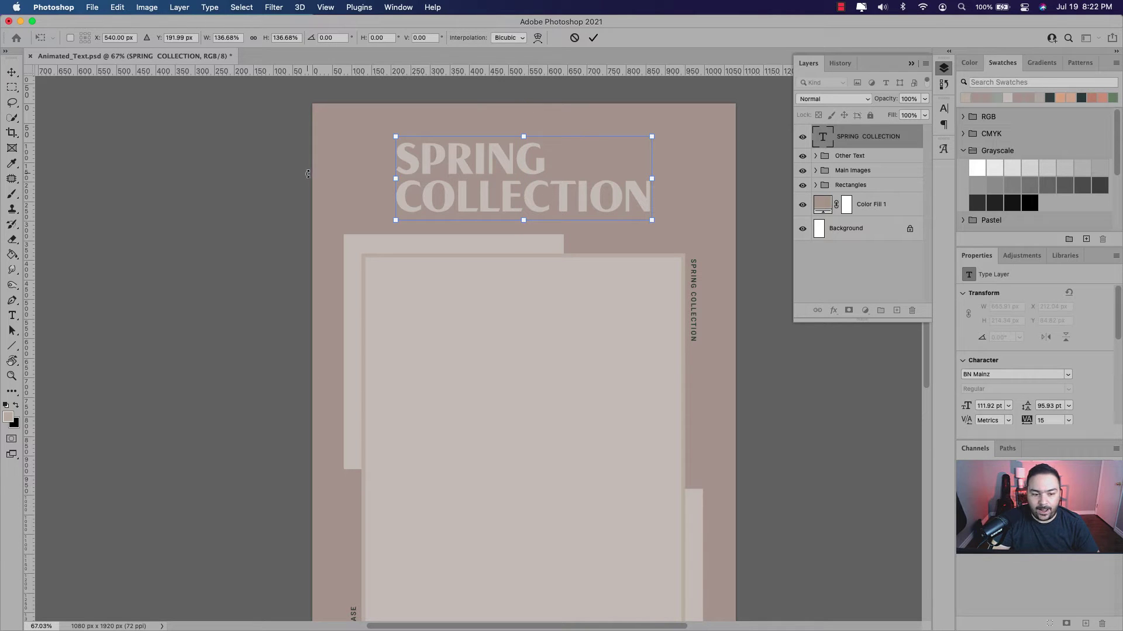
key("Return")
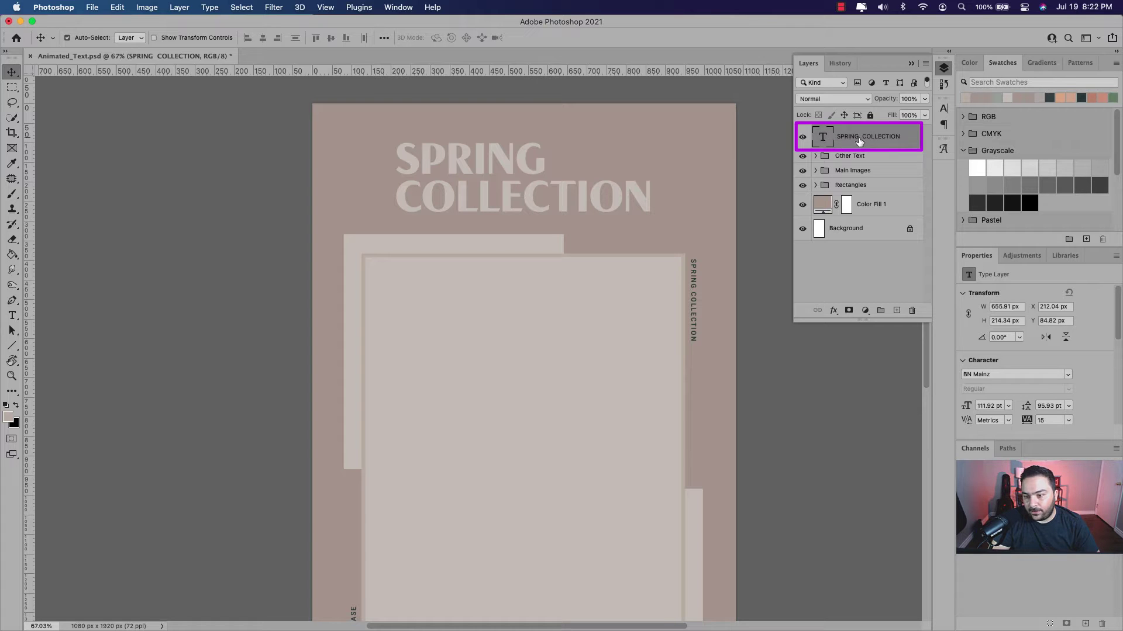
- Duplicate the SPRING COLLECTION heading and place the copy below the frames near the canvas's lower right
left_click_drag(649, 291, 616, 173)
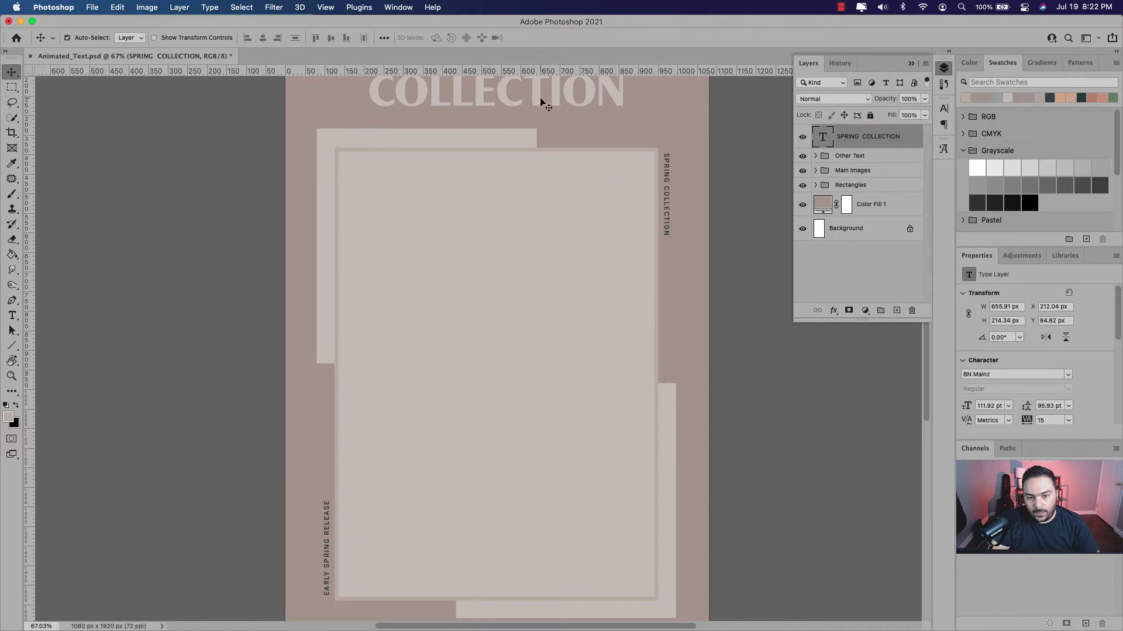
mouse_move(598, 265)
left_mouse_down()
mouse_move(591, 205)
mouse_move(591, 283)
left_mouse_up()
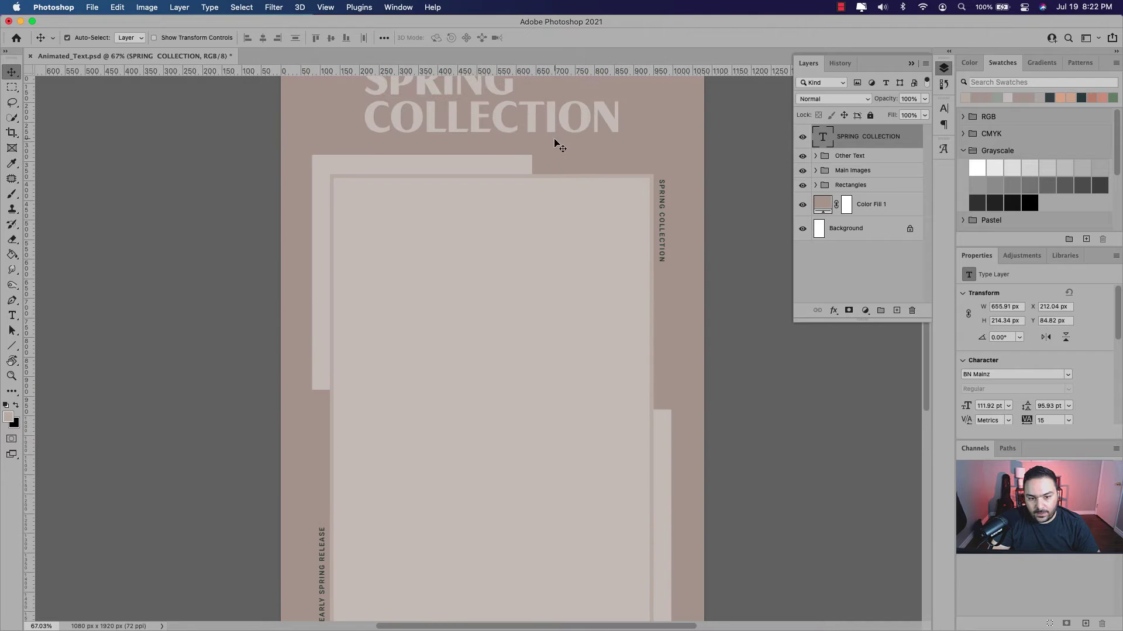
left_click_drag(556, 125, 716, 483)
left_click_drag(691, 557, 666, 294)
left_click_drag(661, 231, 598, 470)
- Change the copied heading's text to "25% OFF" and shift it right to about X 491 px, Y 1626 px
double_click(576, 467)
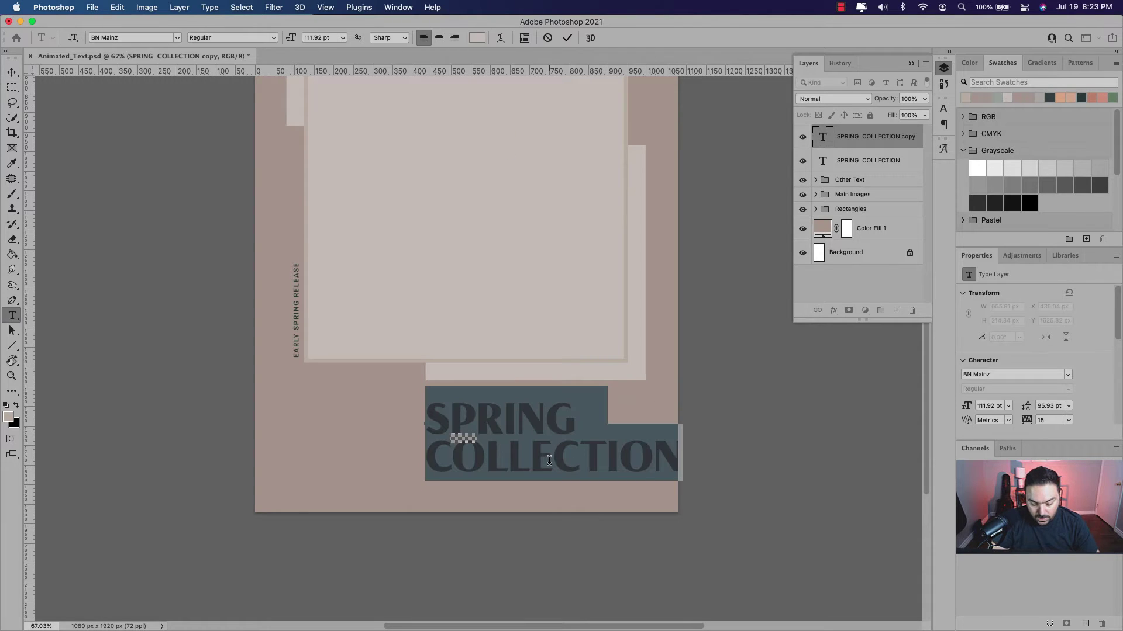
type("25%")
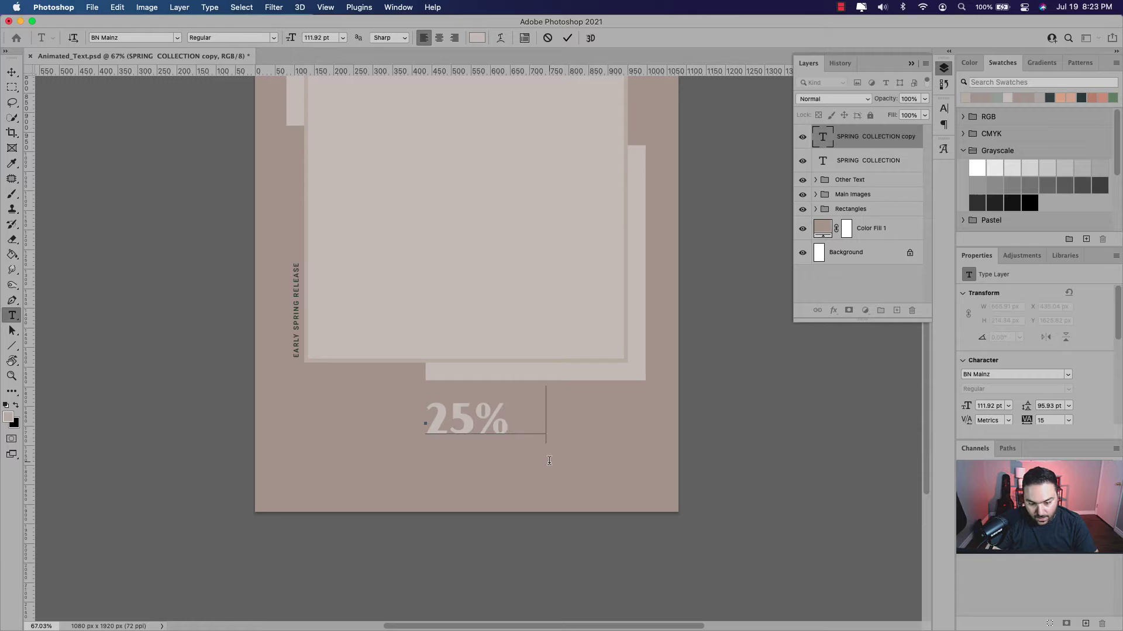
type(" F")
key("BackSpace")
type("OFF")
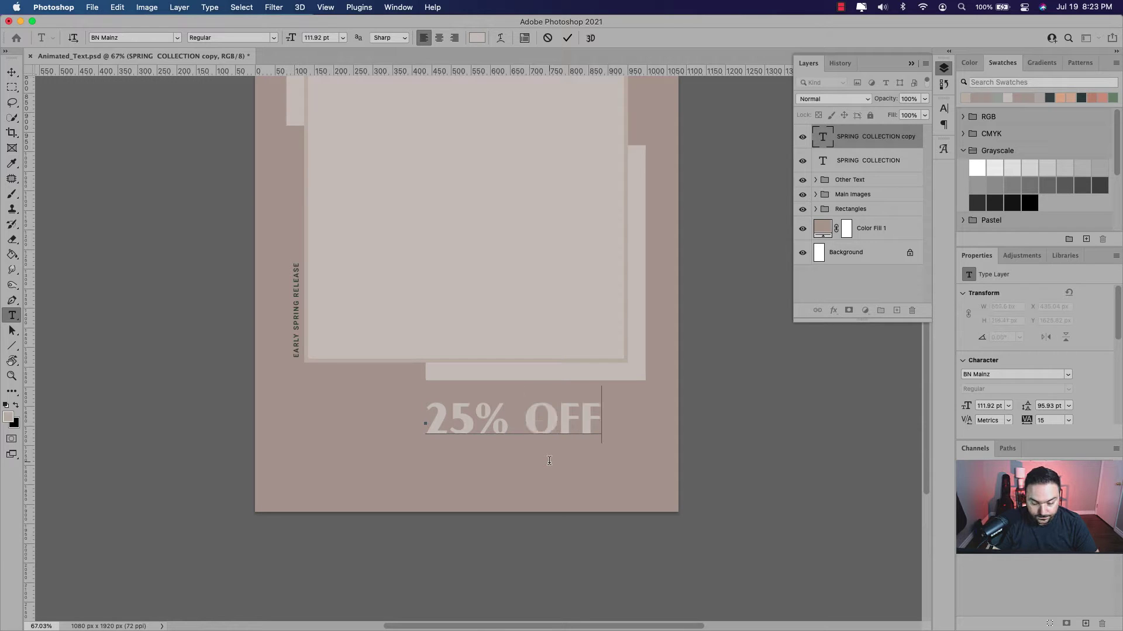
key("Escape")
key("v")
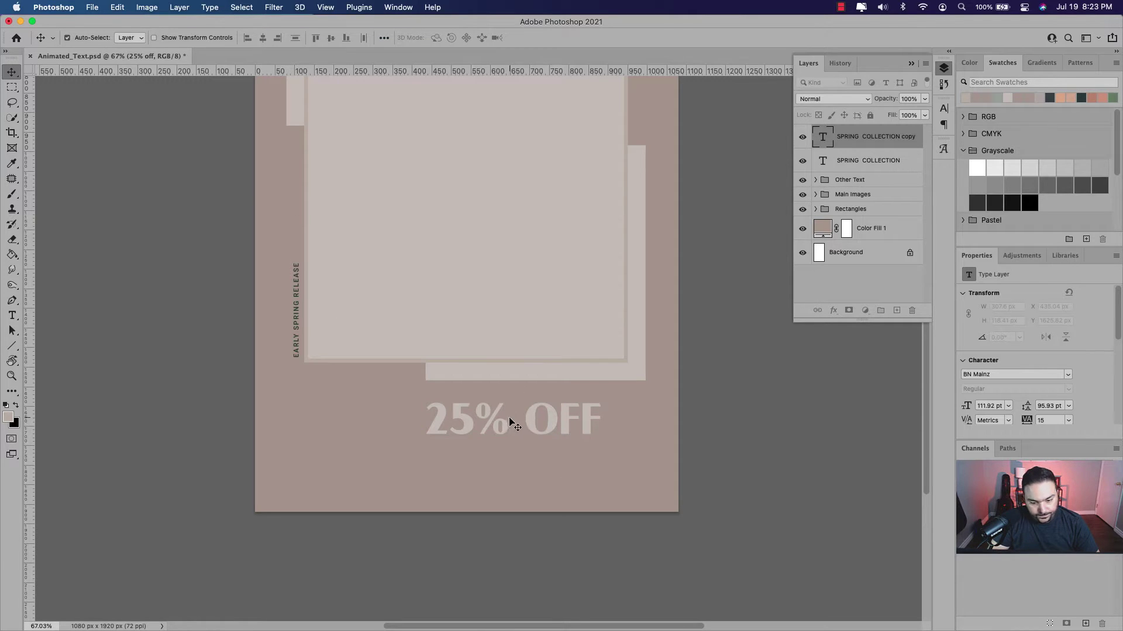
left_click_drag(535, 429, 575, 423)
- Draw a vertical line about 228 px long beside the SPRING COLLECTION heading's left side with the Line tool
left_click_drag(566, 205, 581, 381)
left_click_drag(583, 146, 583, 369)
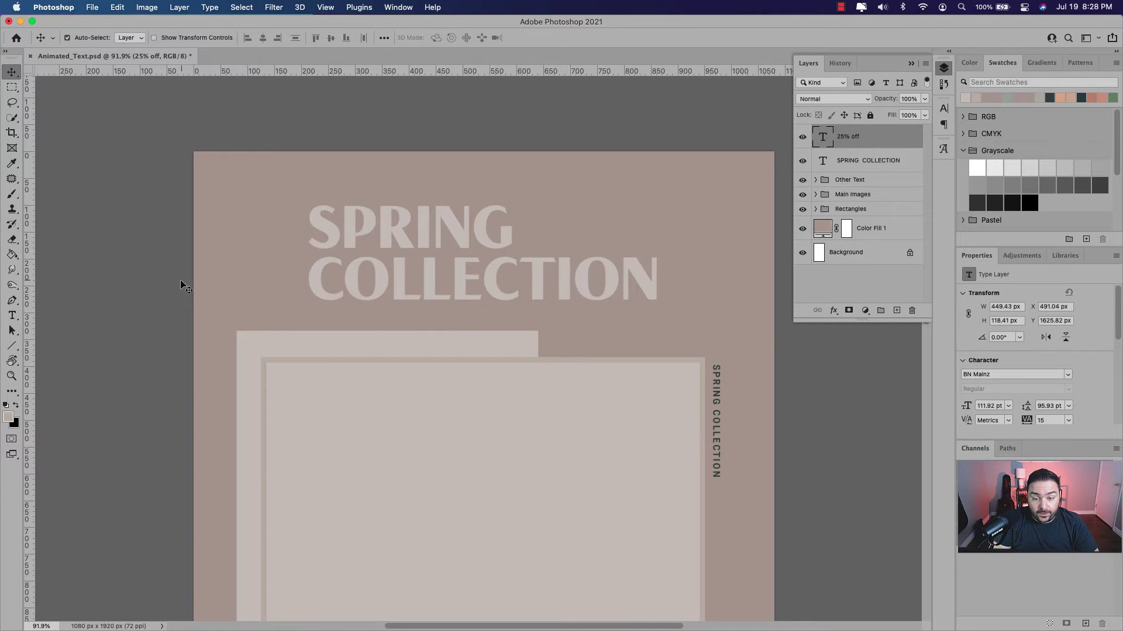
left_click(13, 350)
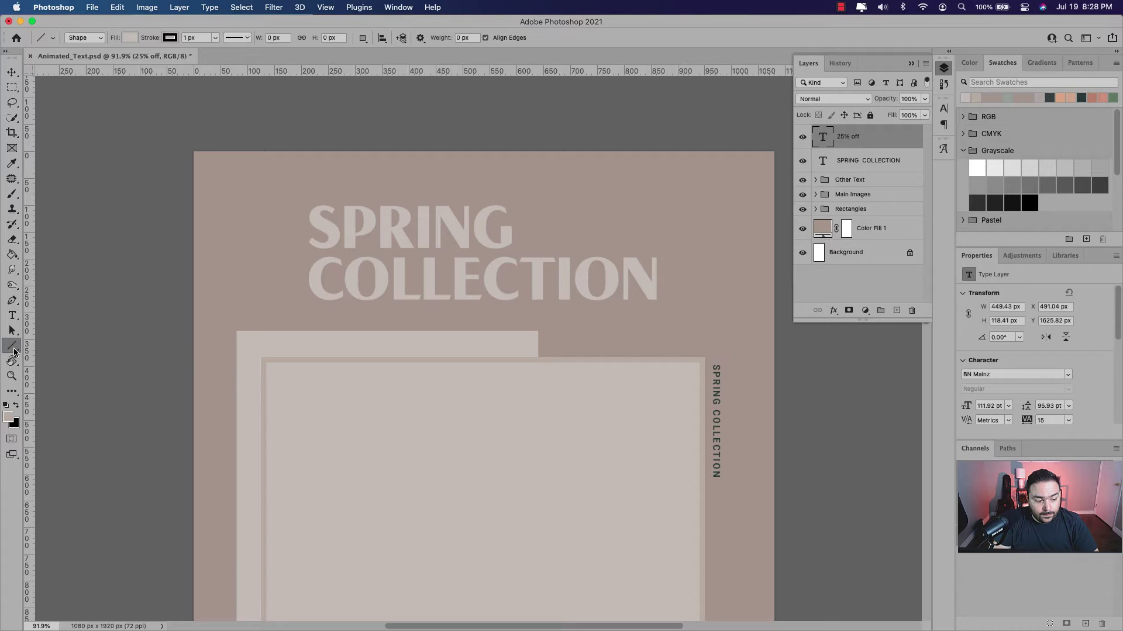
right_click(14, 349)
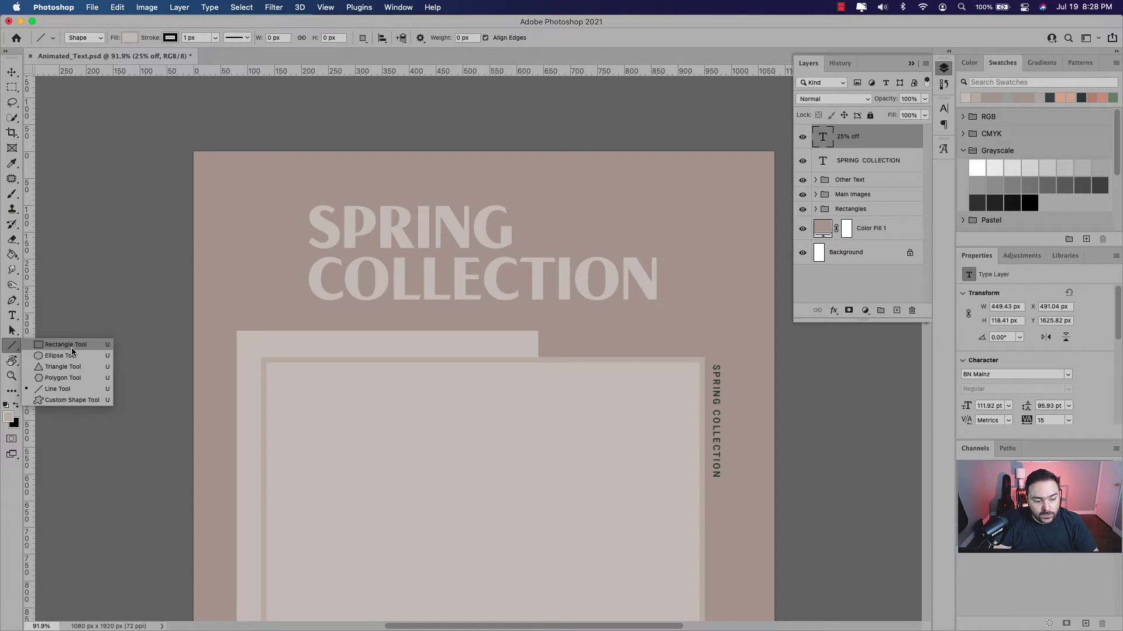
left_click(58, 389)
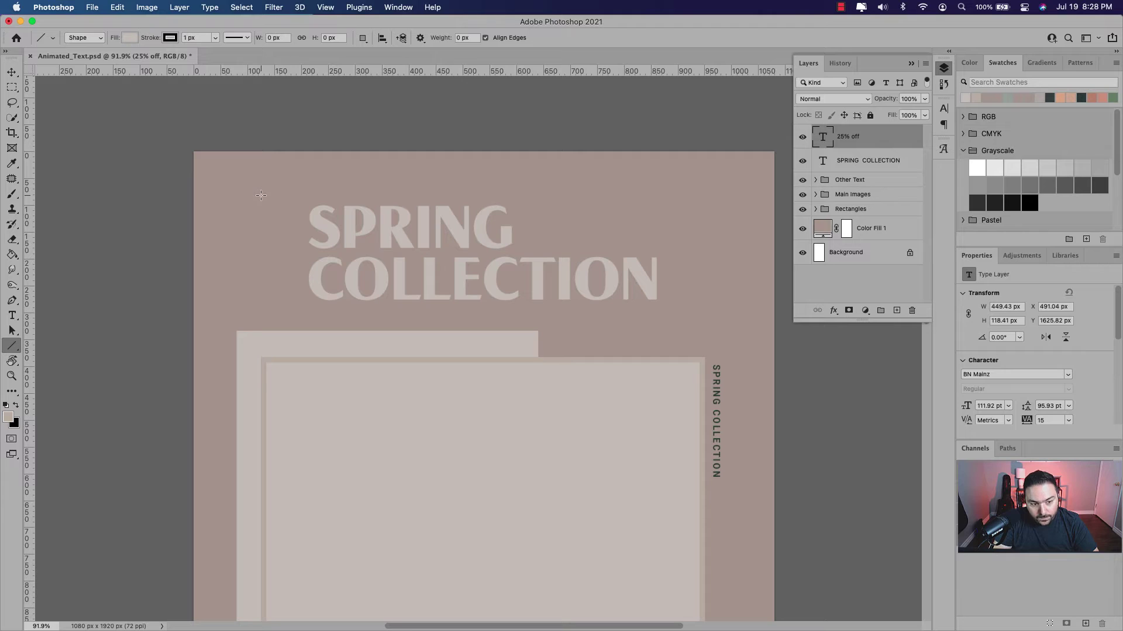
left_click_drag(261, 195, 261, 319)
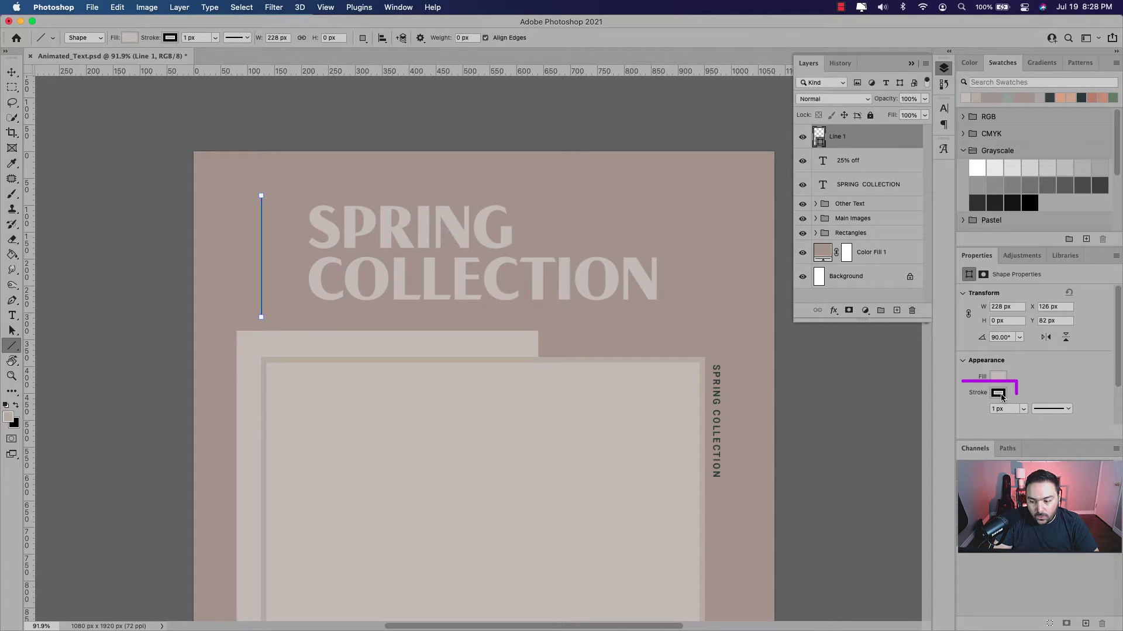
- Set the line's stroke to the first recently used colour, light beige, with a width of 8 px
left_click(999, 394)
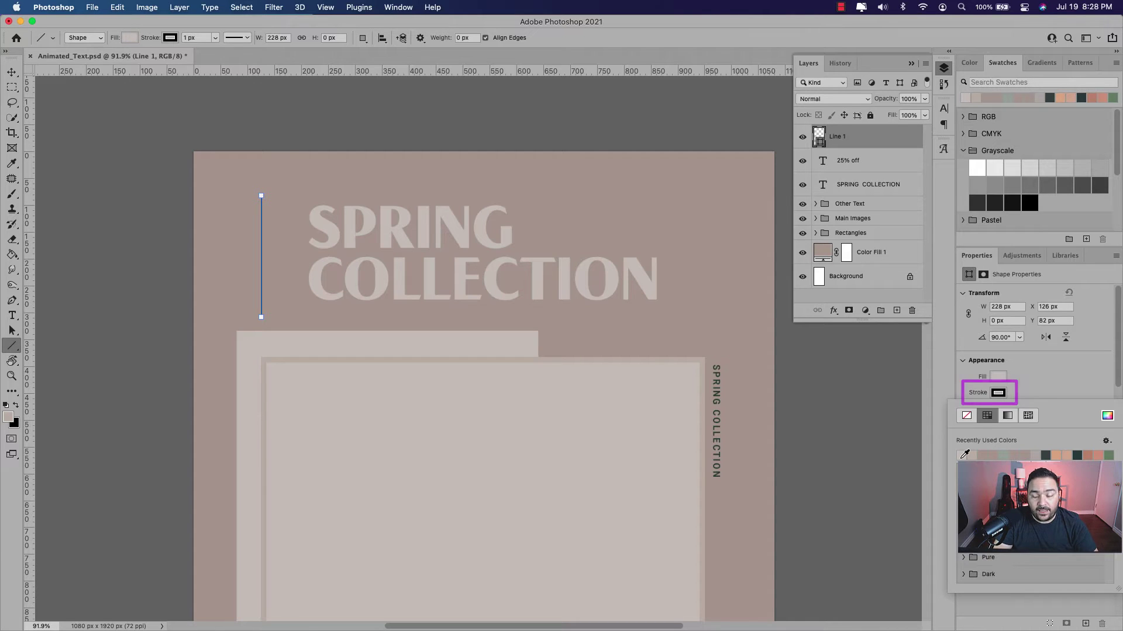
left_click(962, 456)
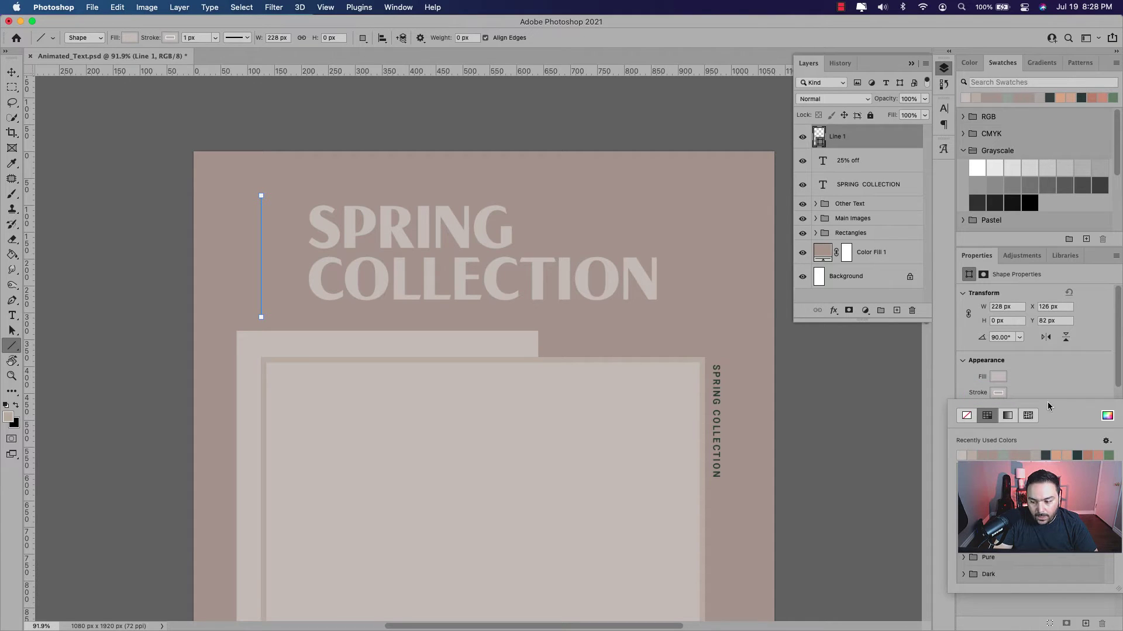
left_click(1061, 391)
left_click(1023, 409)
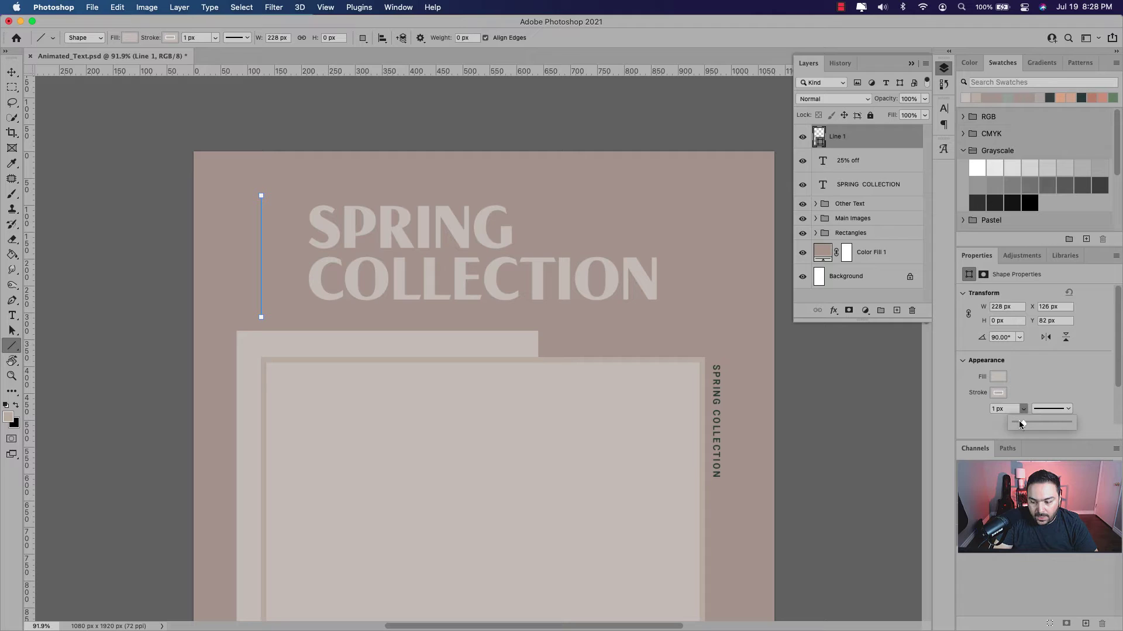
left_click_drag(1025, 423, 1028, 425)
left_click(993, 409)
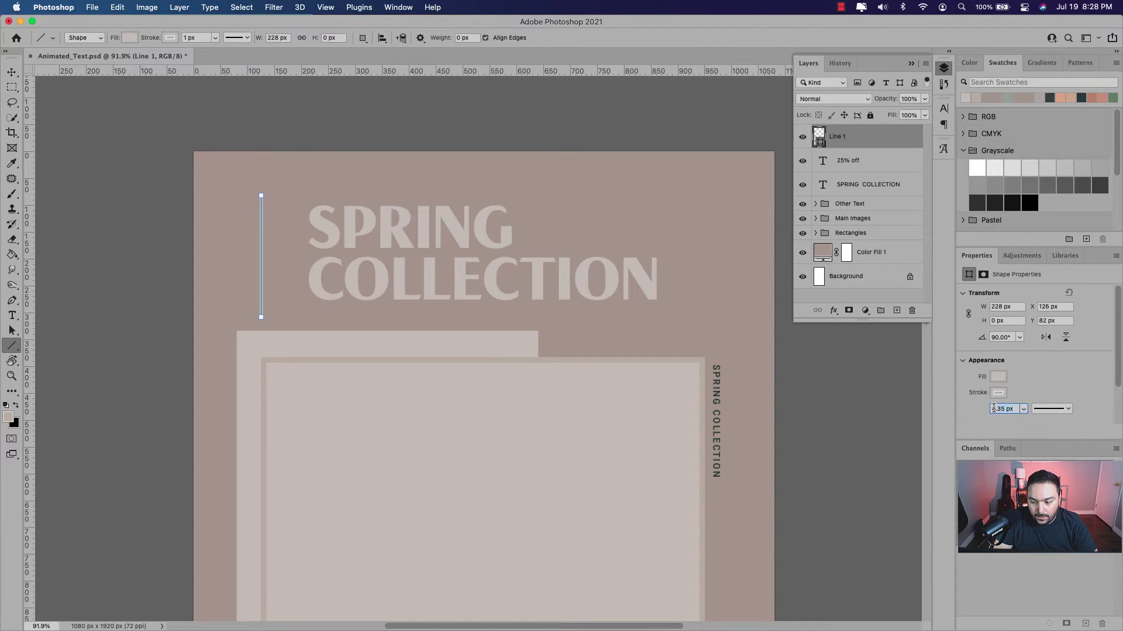
type("8")
key("Tab")
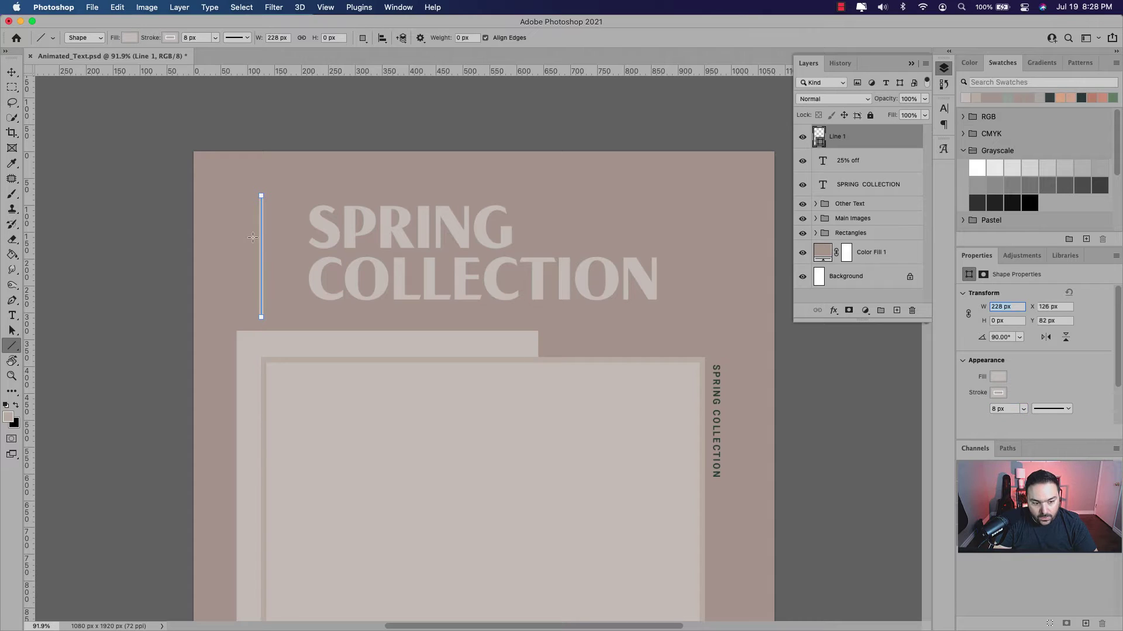
- Move the vertical line up slightly to Y 75 px so it is centred beside the heading
key("v")
left_click(226, 238)
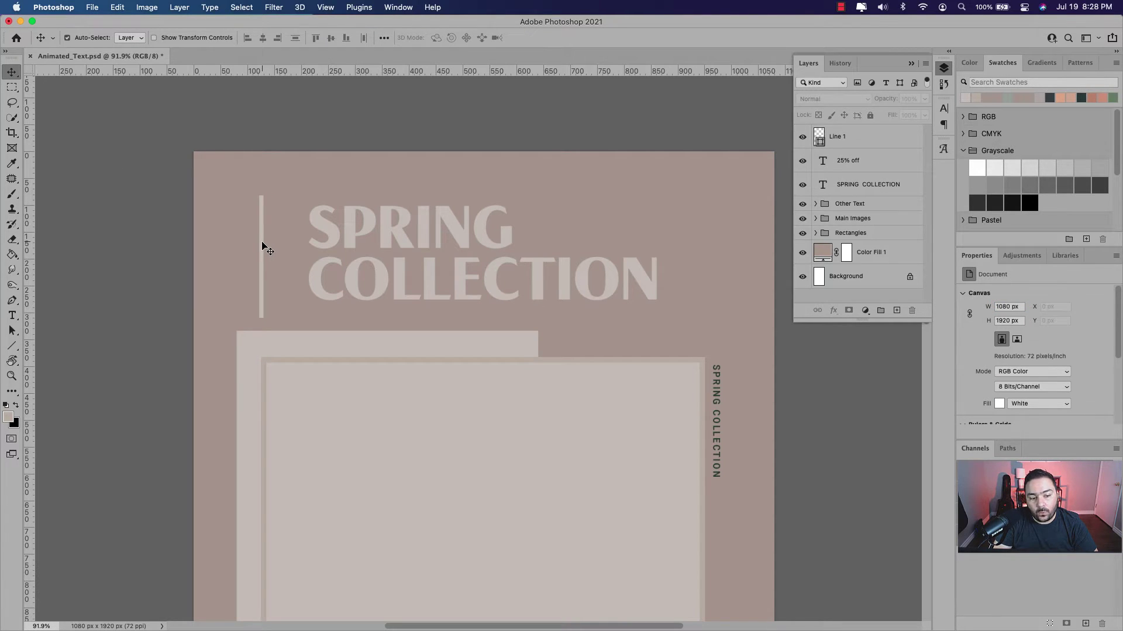
mouse_move(263, 244)
left_mouse_down()
mouse_move(240, 246)
mouse_move(262, 244)
left_mouse_up()
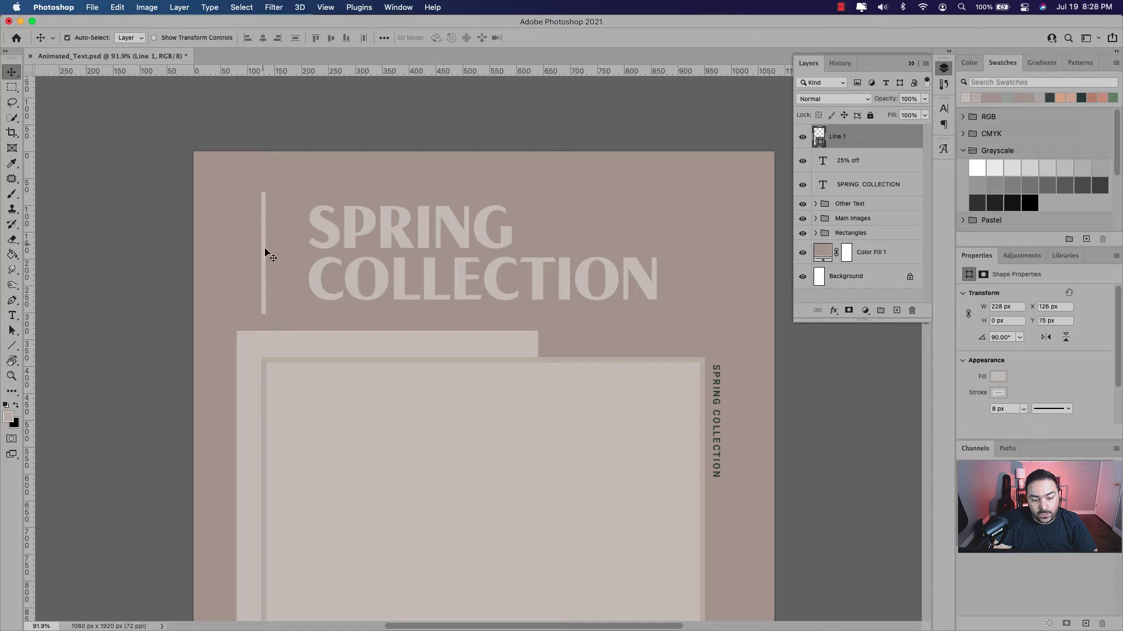
- Move the SPRING COLLECTION heading closer to the vertical line, to about X 167 px, Y 85 px
left_click_drag(391, 281, 362, 276)
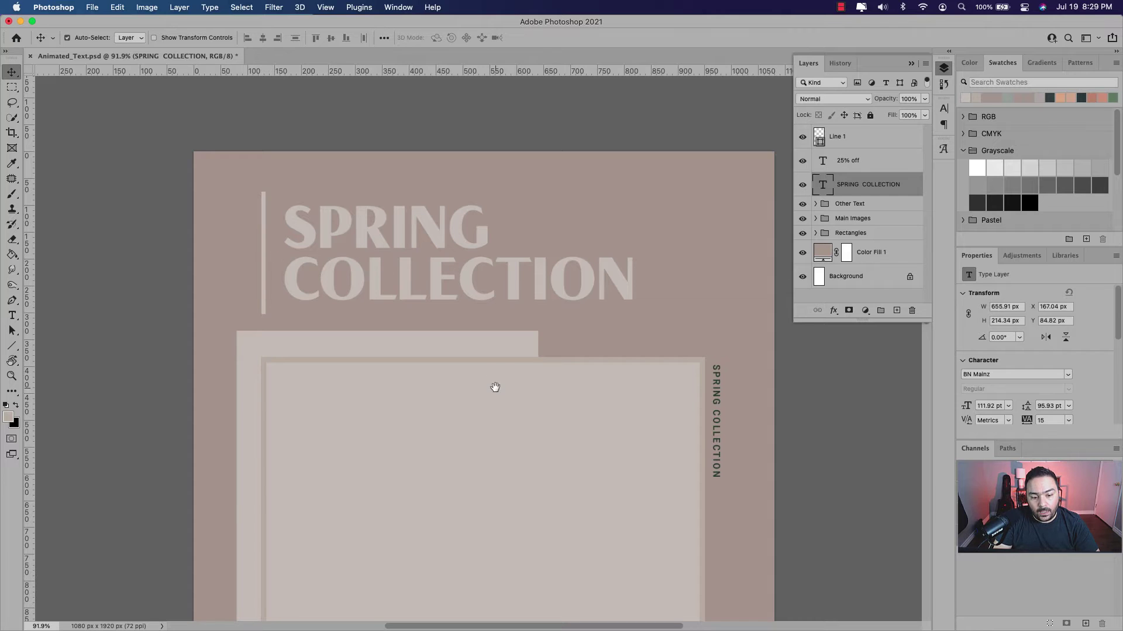
scroll(494, 386, "down", 5)
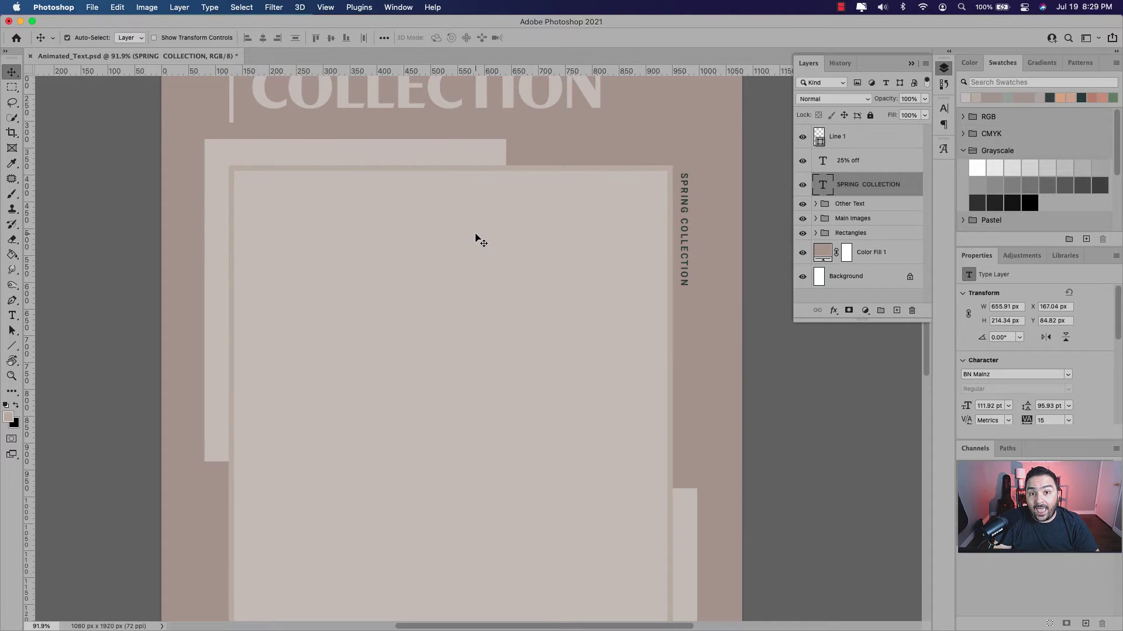
left_click_drag(499, 345, 486, 191)
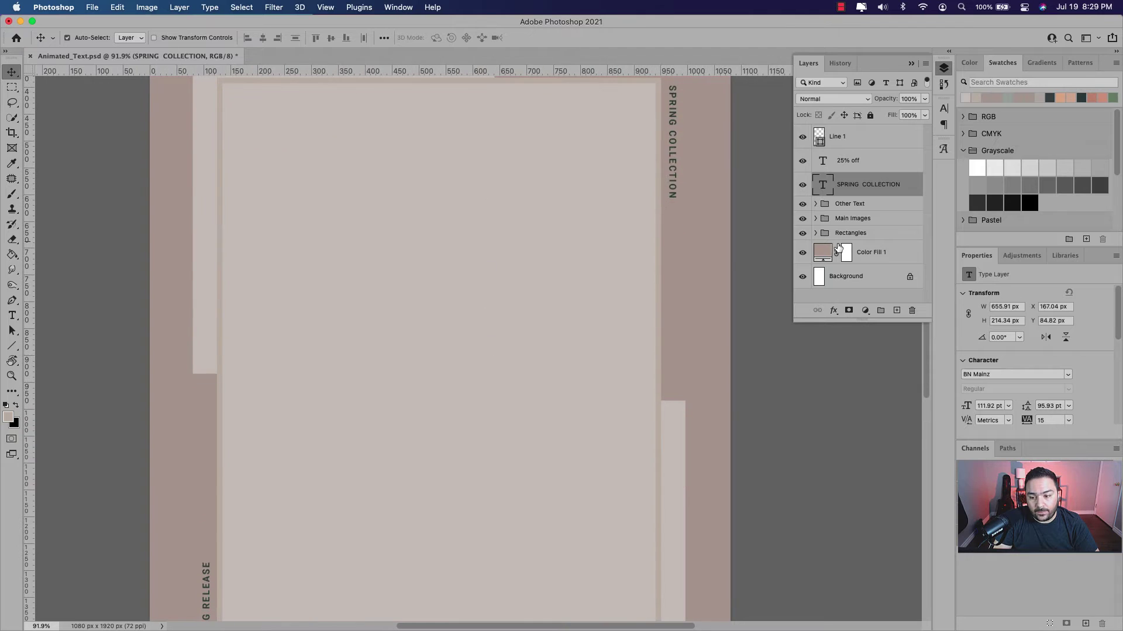
- Expand the Main Images group and place Image_1, Image_2 and Image_3 in the document at their default size
left_click(815, 219)
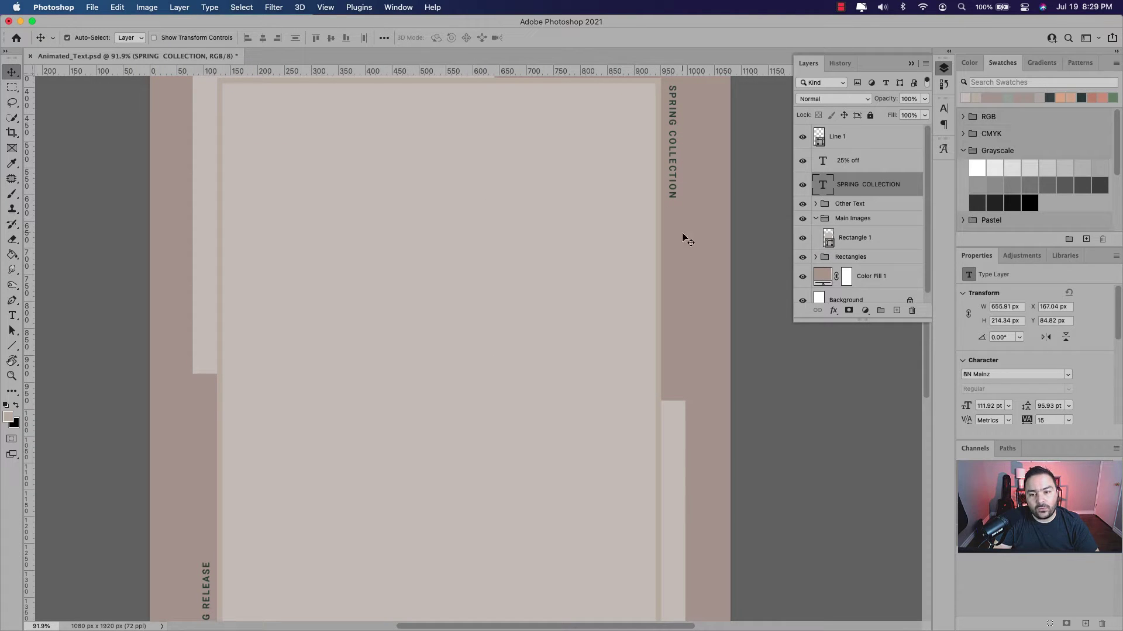
scroll(514, 290, "down", 3)
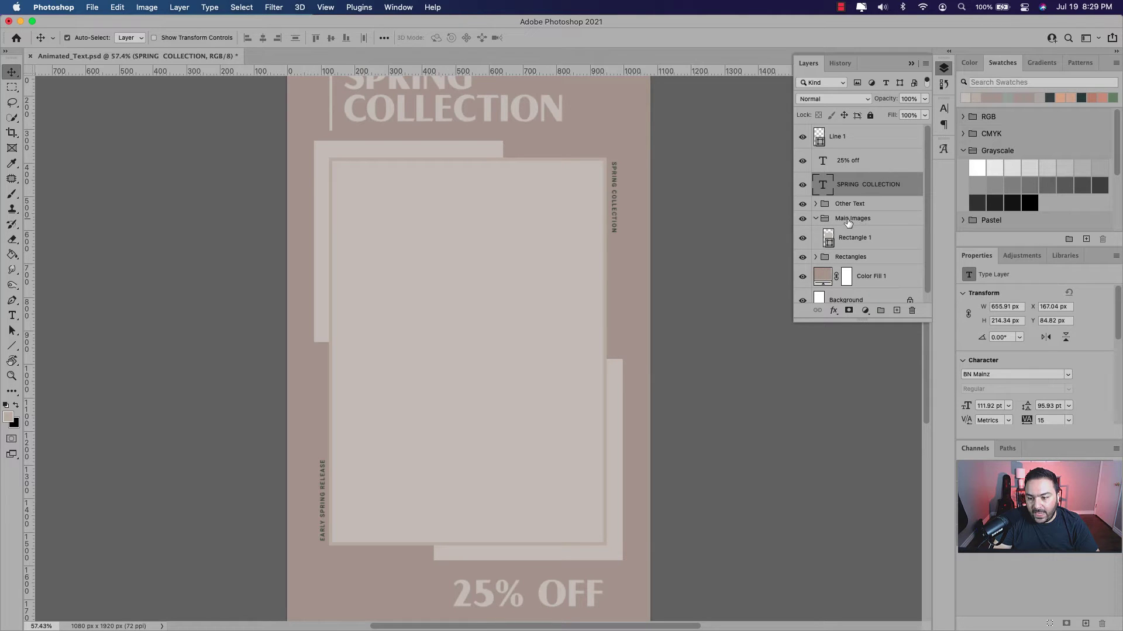
left_click_drag(851, 224, 868, 245)
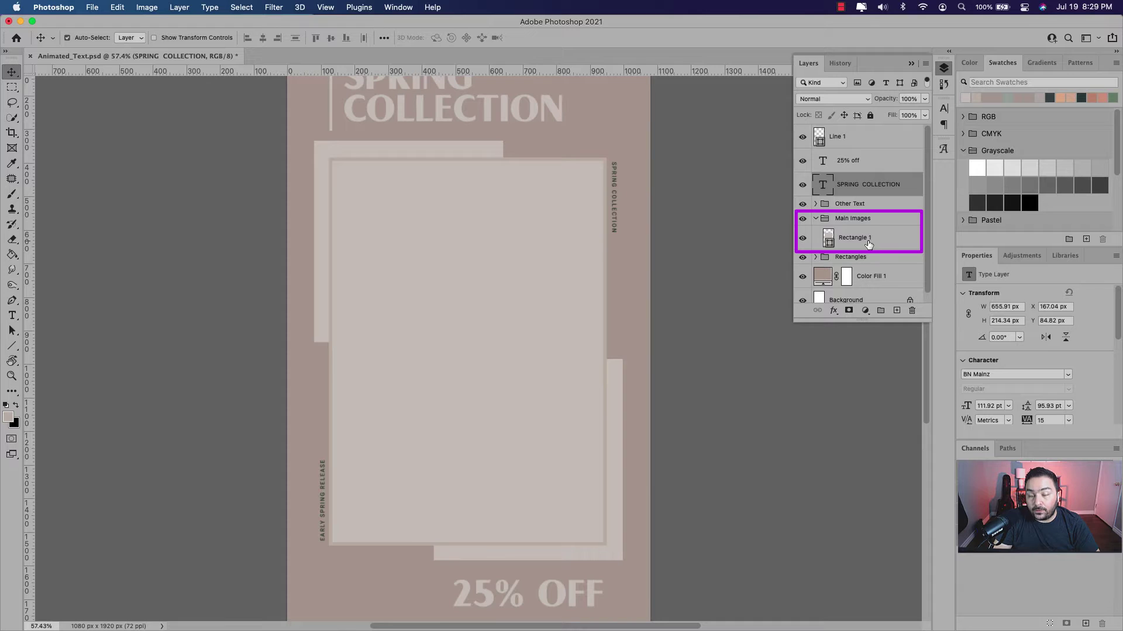
left_click(802, 238)
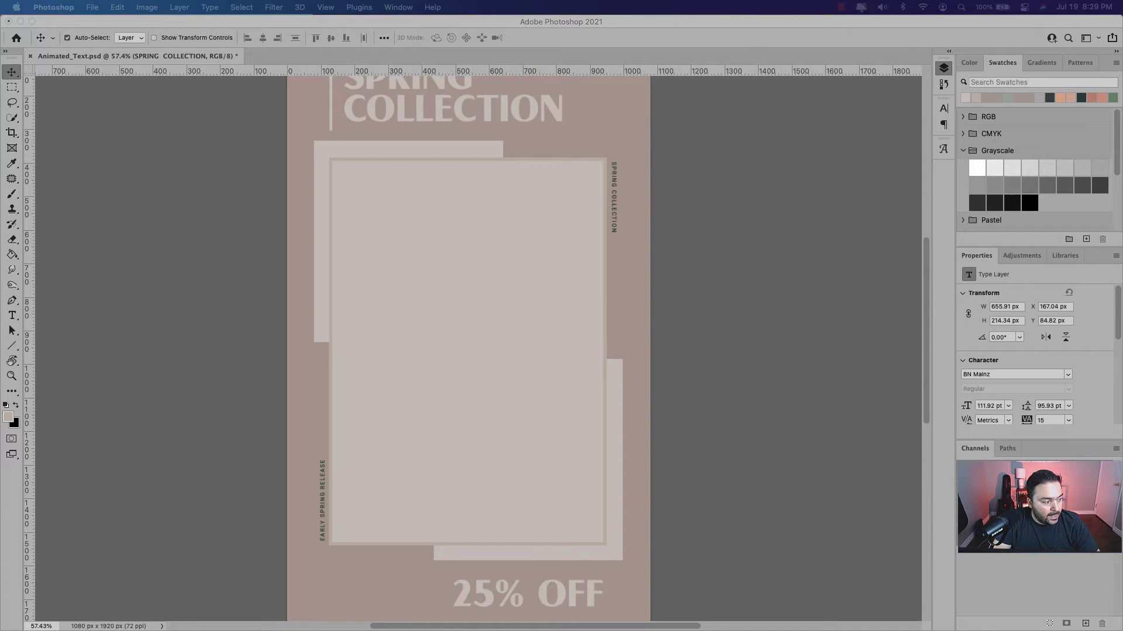
left_click_drag(146, 270, 275, 231)
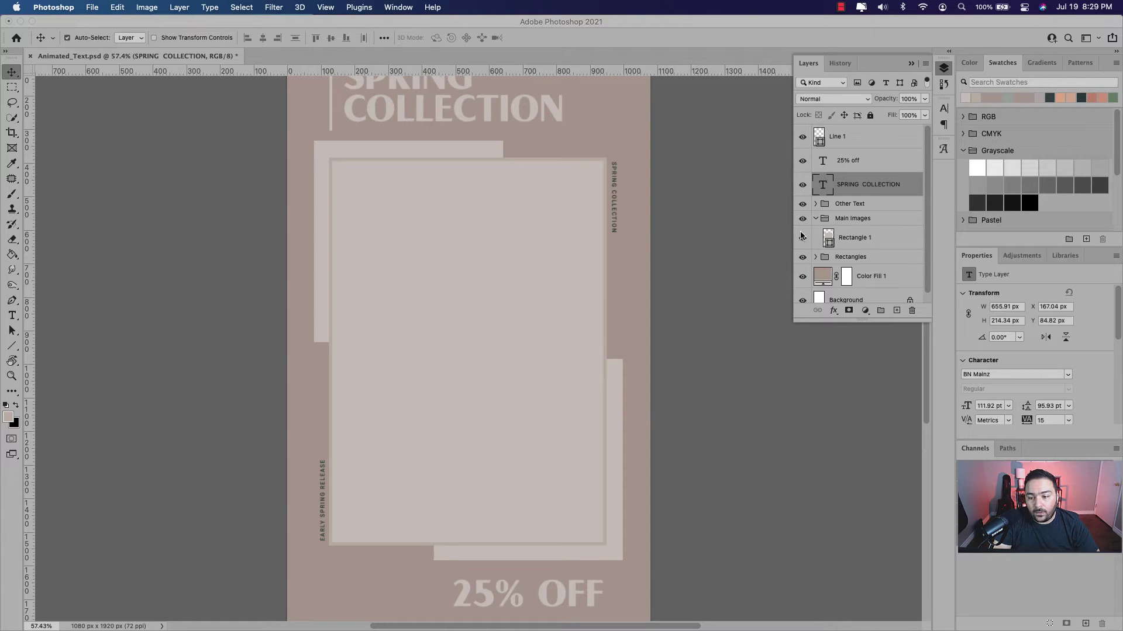
key("super+shift+p")
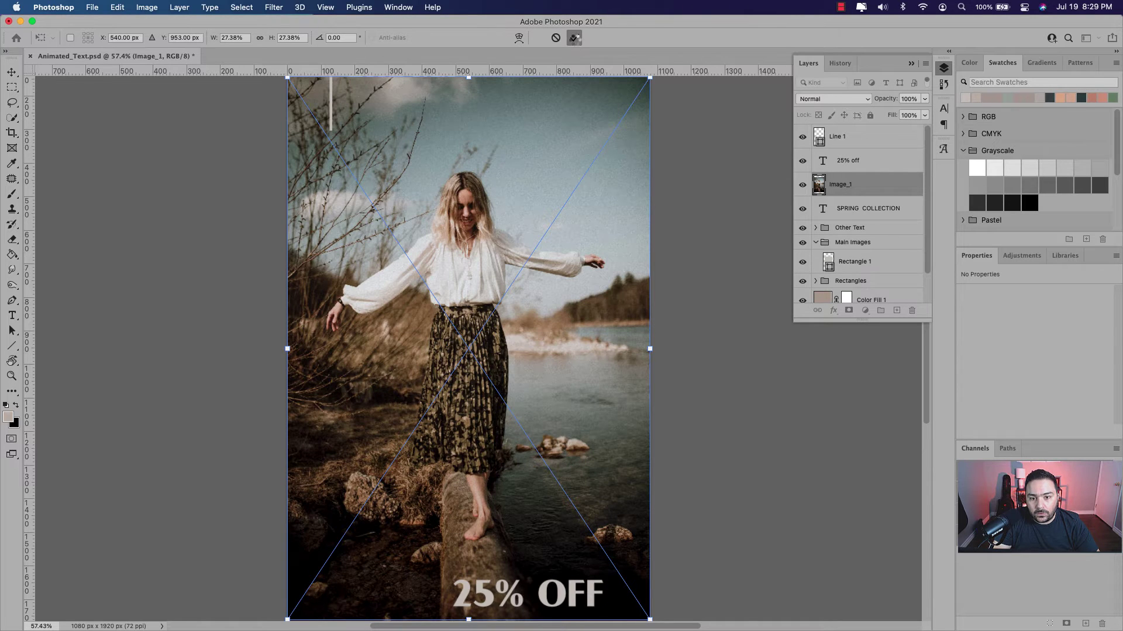
left_click(574, 38)
key("super+shift+p")
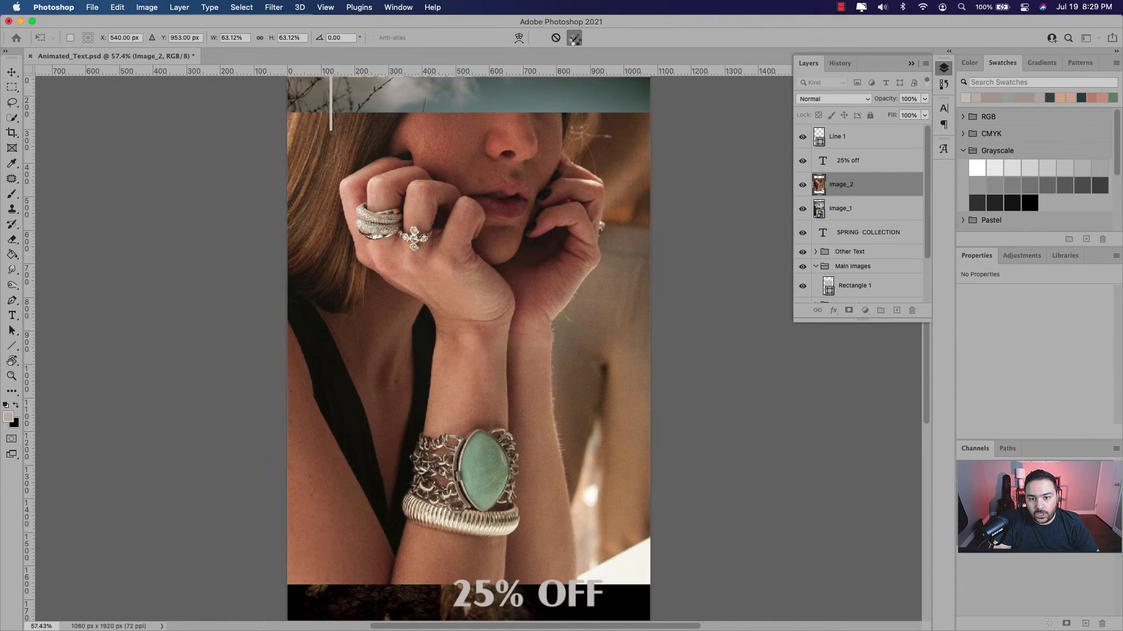
left_click(574, 38)
key("super+shift+p")
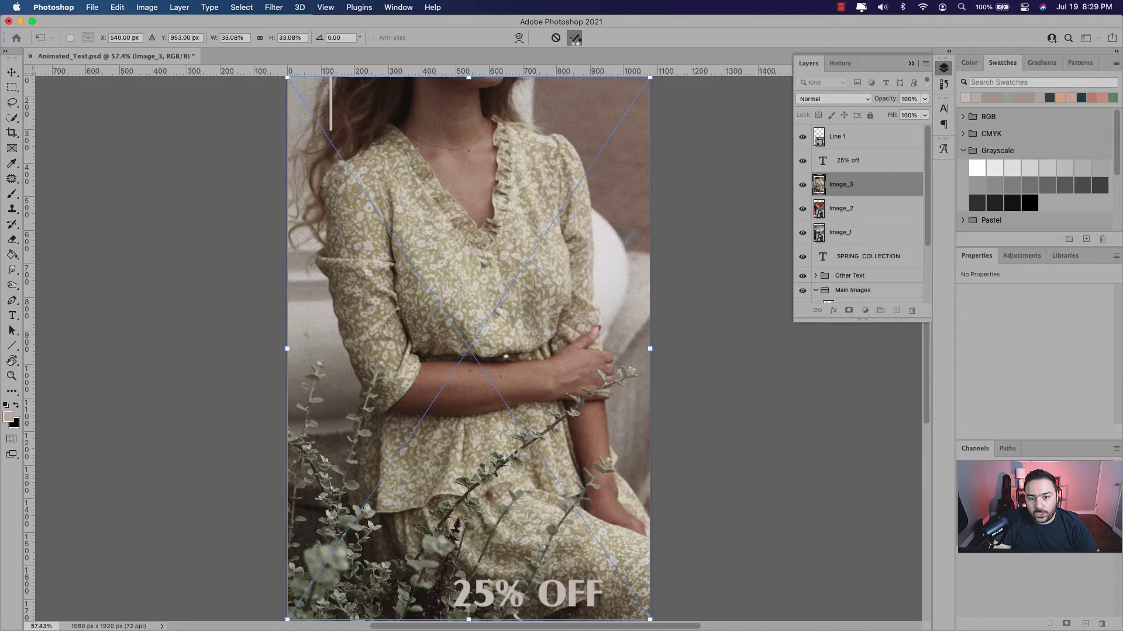
left_click(575, 37)
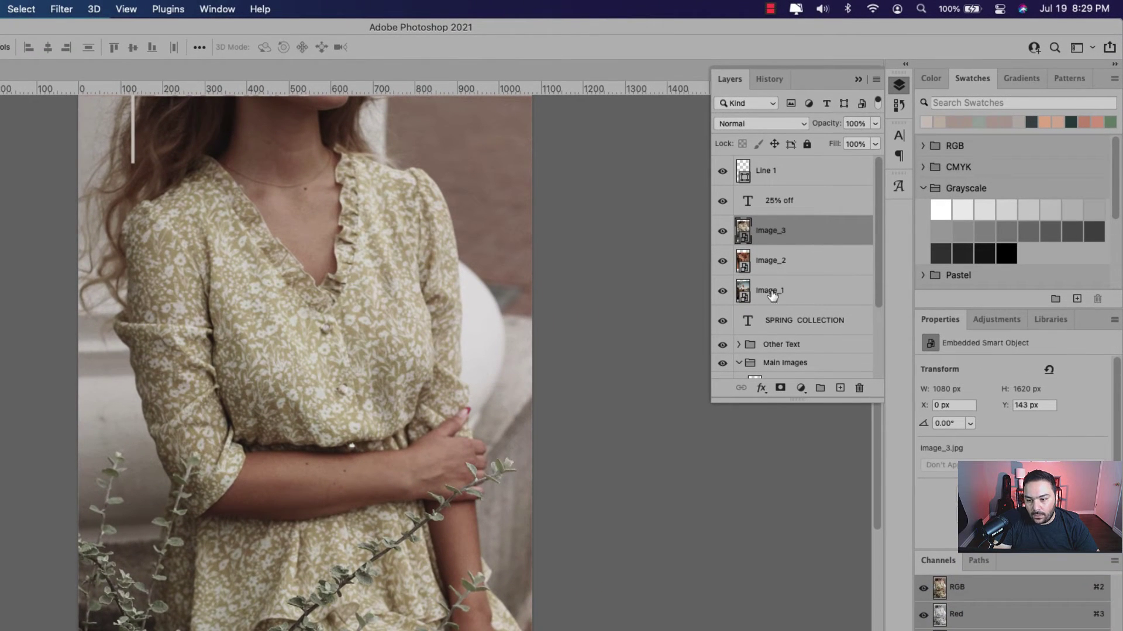
- Move the Image_1, Image_2 and Image_3 layers together into the Main Images group, directly above Rectangle 1
left_click(772, 294, "shift")
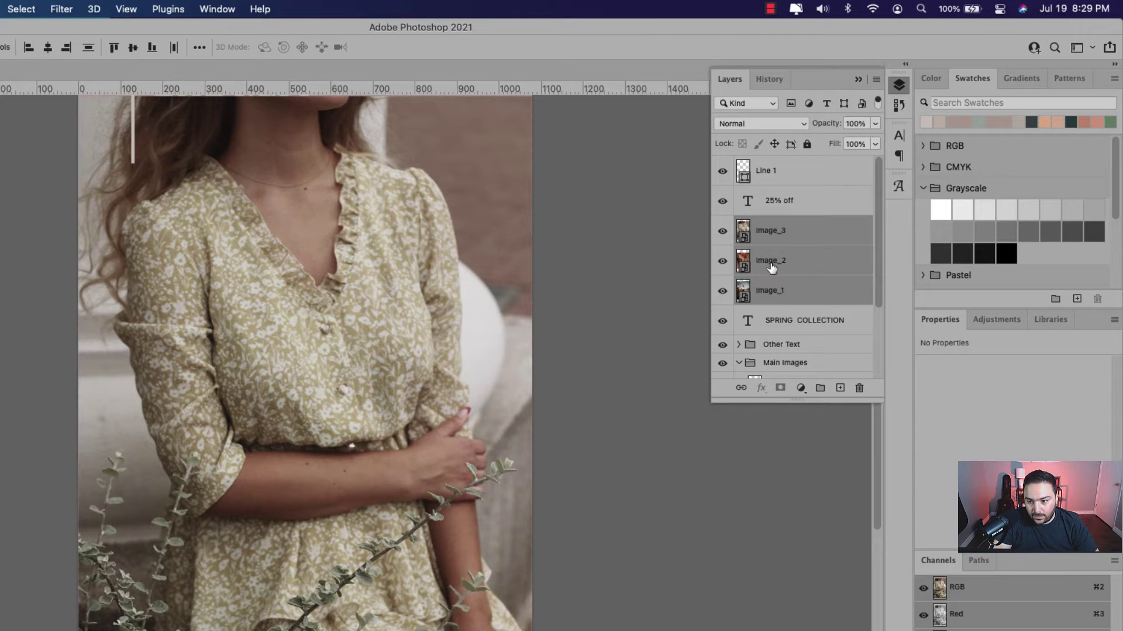
scroll(871, 310, "down", 1)
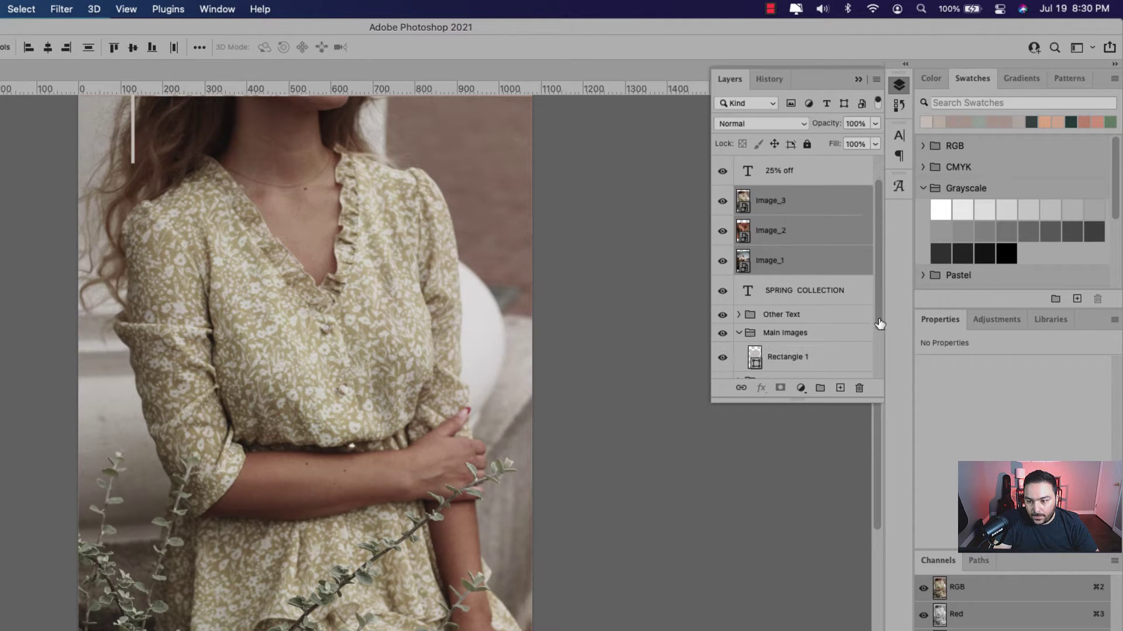
left_click_drag(766, 204, 782, 346)
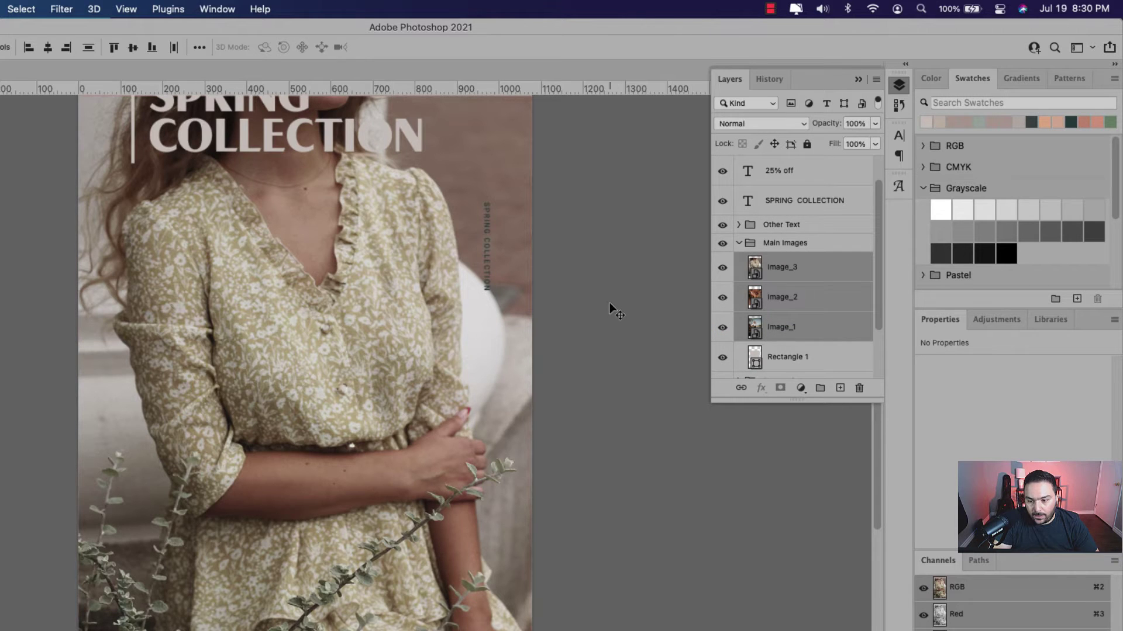
- Clip the Image_3, Image_2 and Image_1 layers to Rectangle 1 with clipping masks
scroll(609, 303, "up", 3)
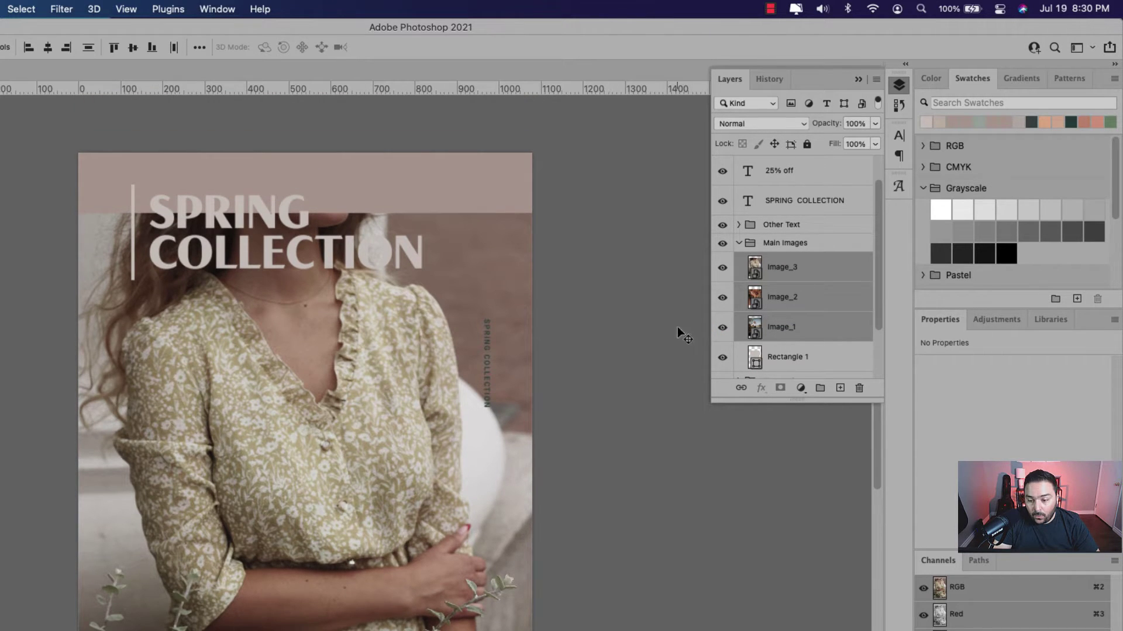
left_click_drag(792, 283, 776, 278)
left_click(775, 280, "alt")
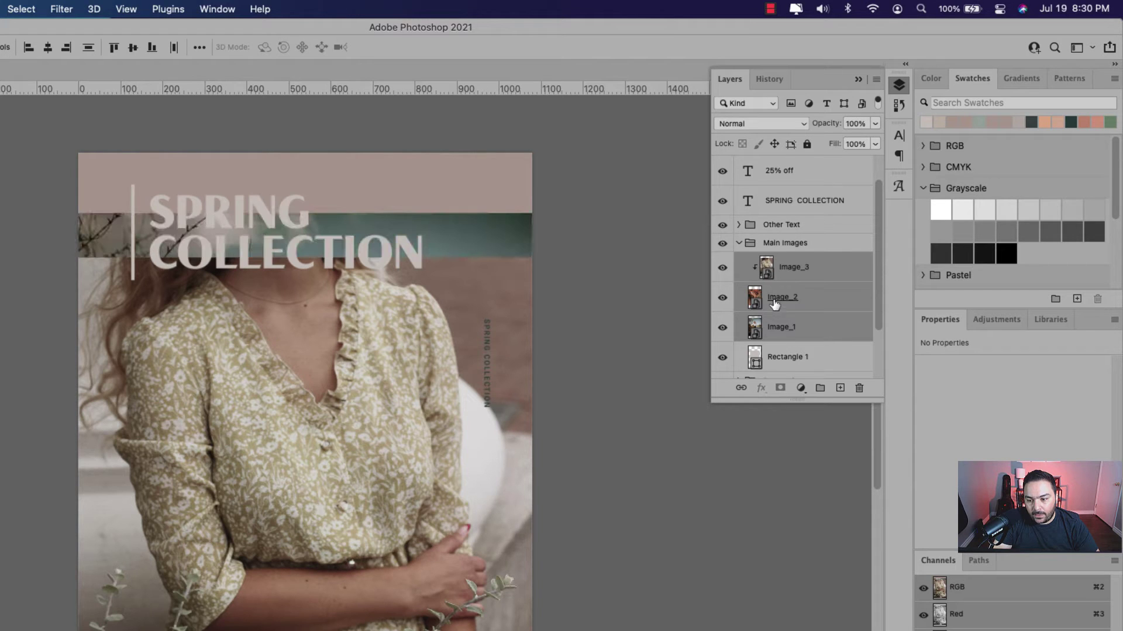
left_click(771, 310, "alt")
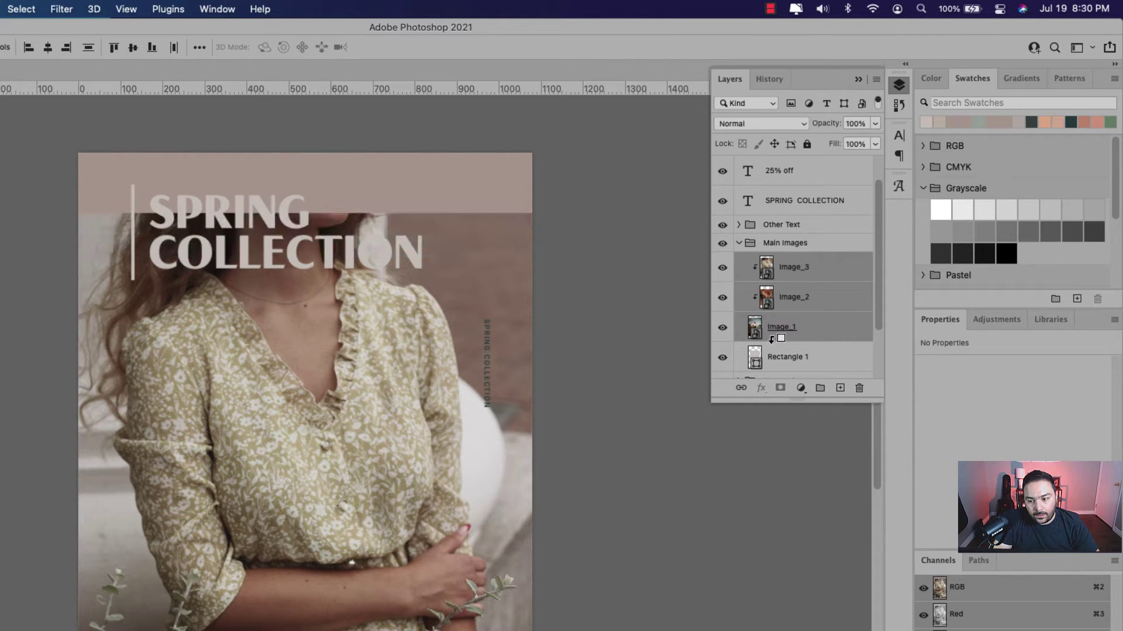
left_click(771, 341, "alt")
scroll(643, 353, "down", 2)
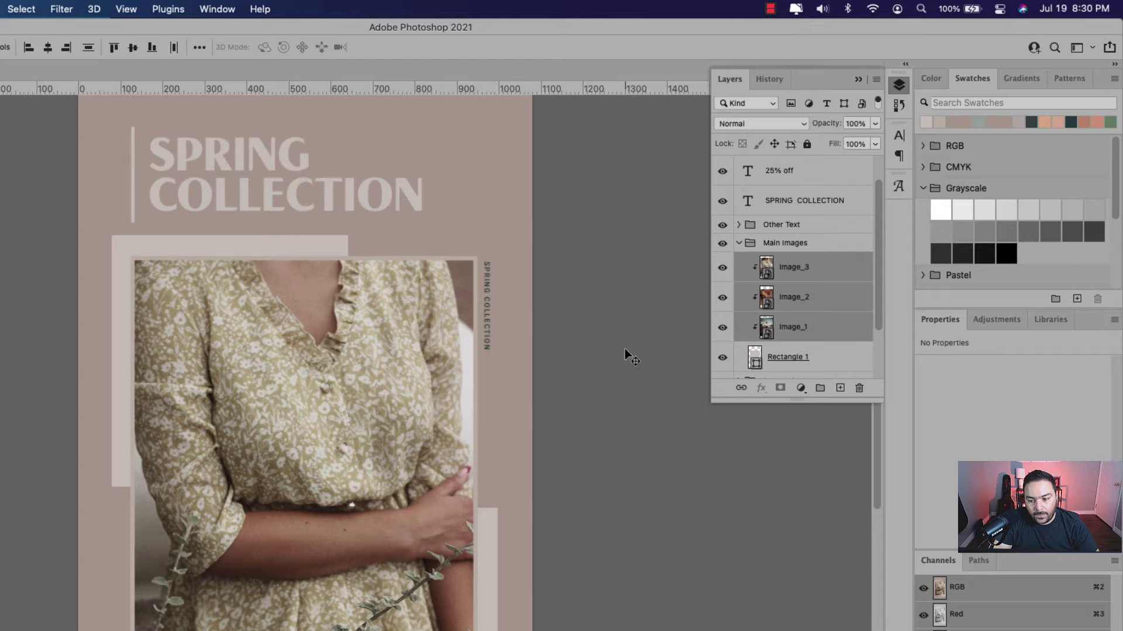
- Hide the three clipped images and show them again individually to check how each fits the frame
left_click(722, 327)
left_click(723, 298)
left_click(722, 267)
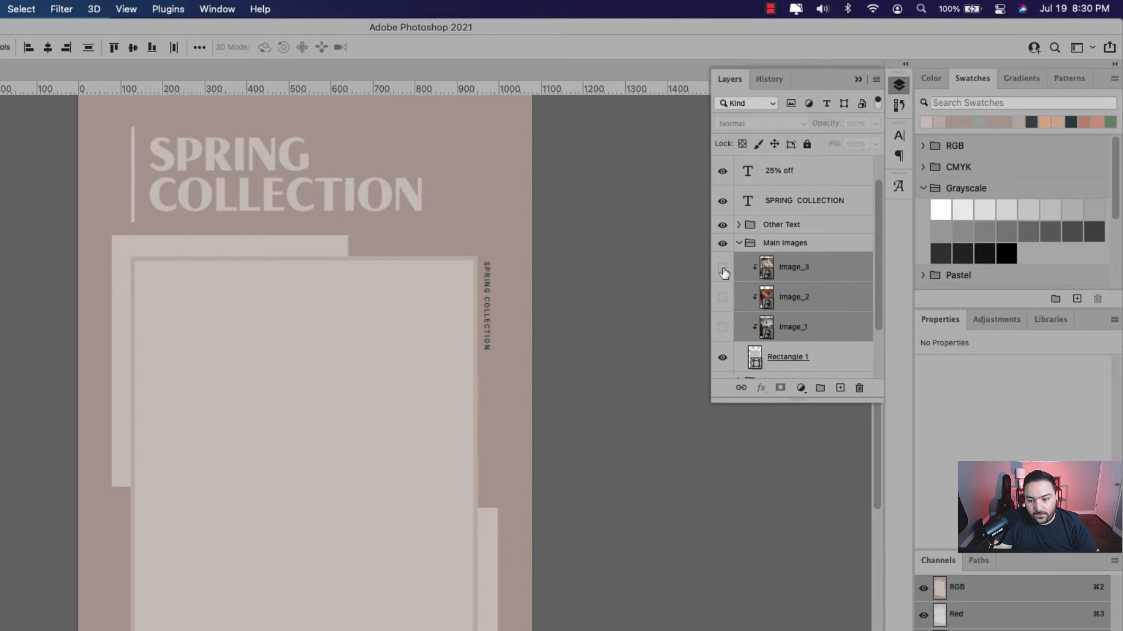
left_click(723, 267)
left_click(723, 267)
left_click(723, 297)
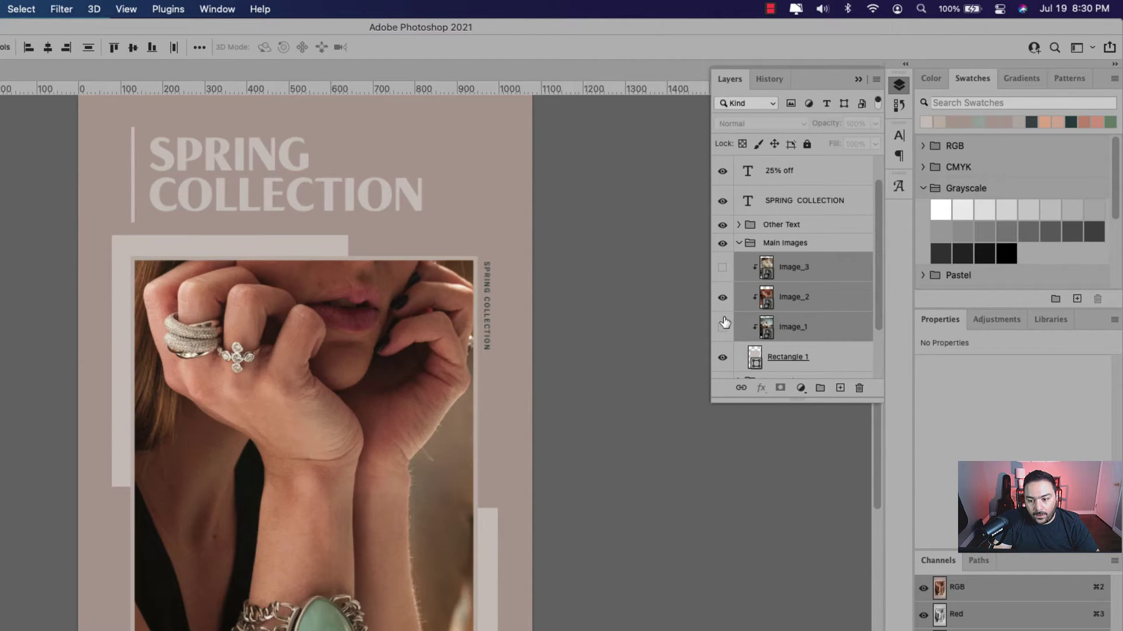
left_click(723, 327)
left_click(722, 267)
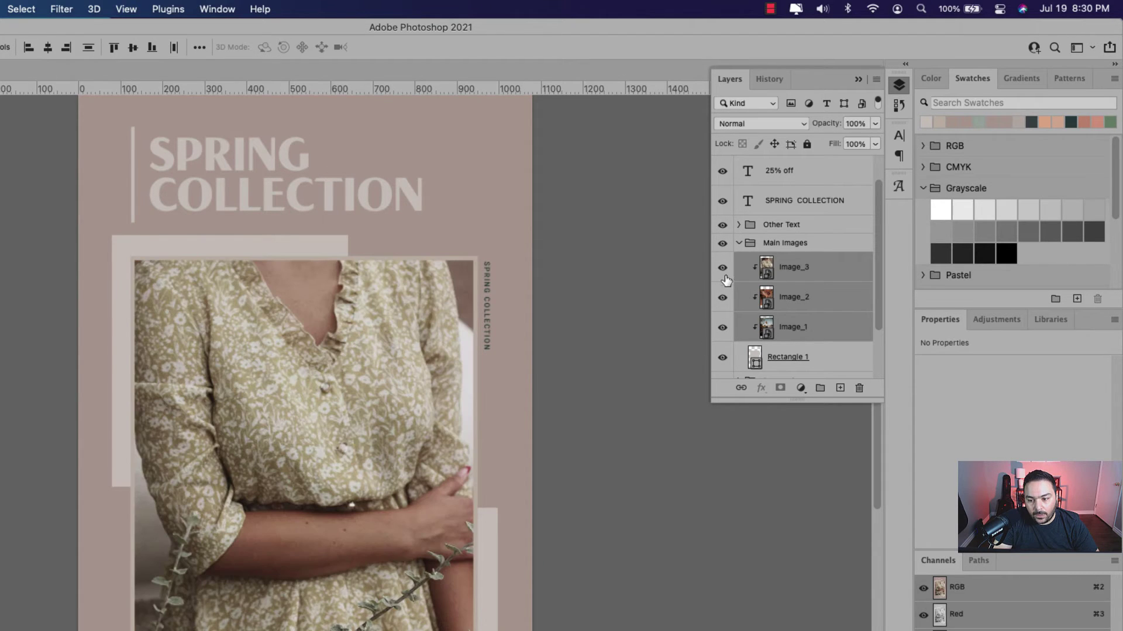
- Reorder the clipped images so that Image_1 is uppermost, followed by Image_2 and Image_3
left_click(799, 332)
left_click_drag(799, 332, 789, 255)
left_click(790, 327)
left_click_drag(790, 328, 790, 280)
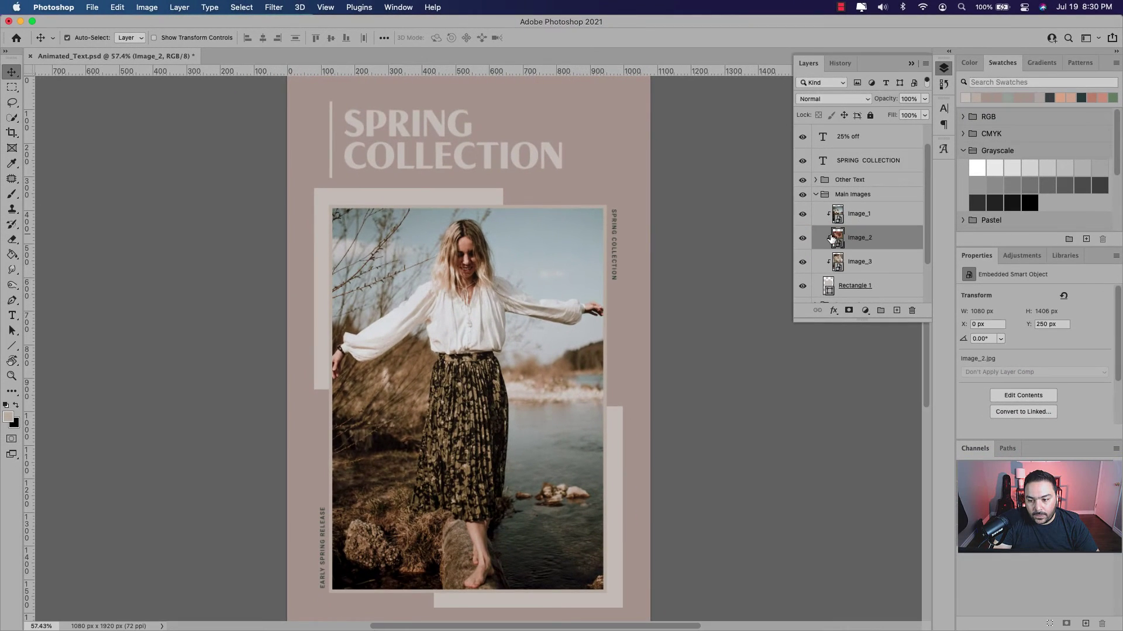
- Temporarily hide Image_1 and Image_2 to preview the images beneath, and turn both back on
left_click(748, 250)
left_click(802, 239)
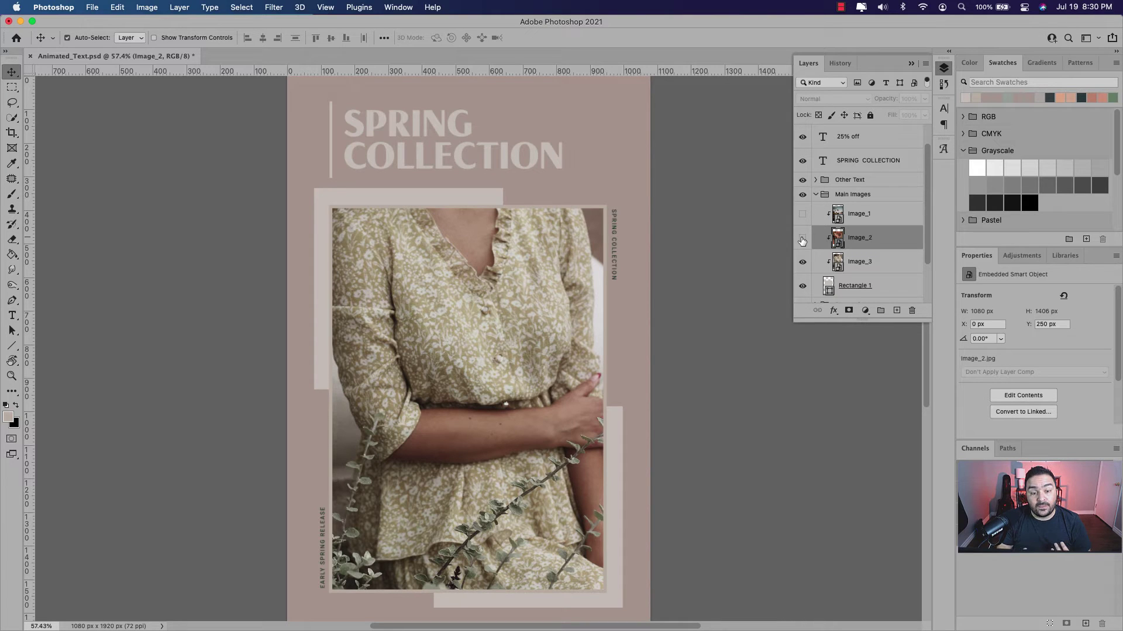
left_click(802, 238)
left_click(802, 214)
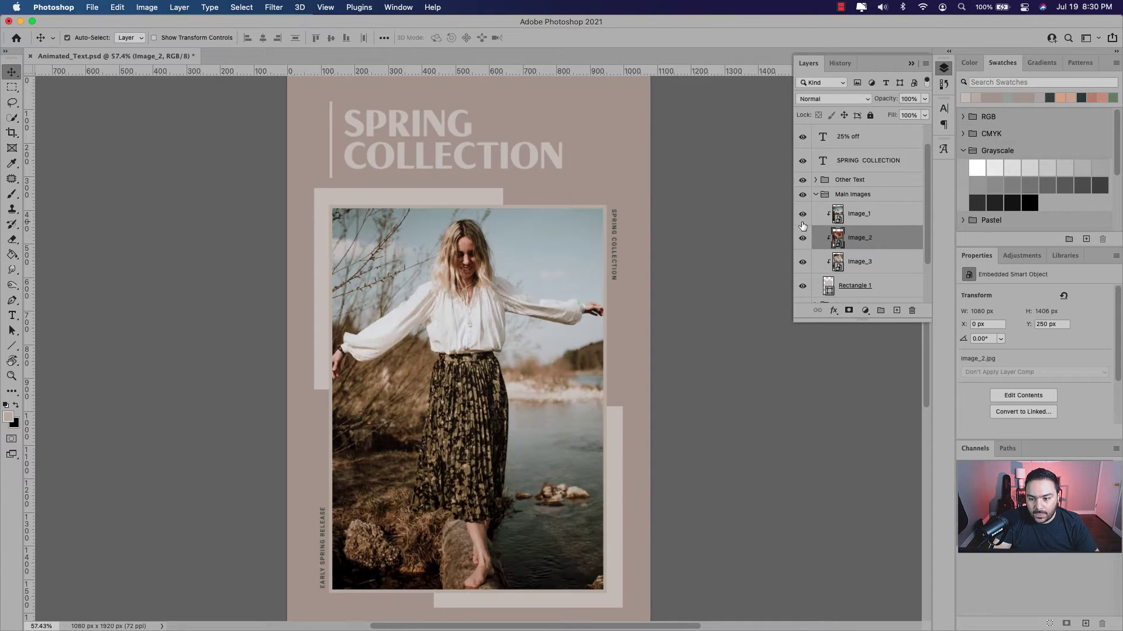
- Open the Timeline and create a video timeline for the document
left_click_drag(686, 459, 699, 496)
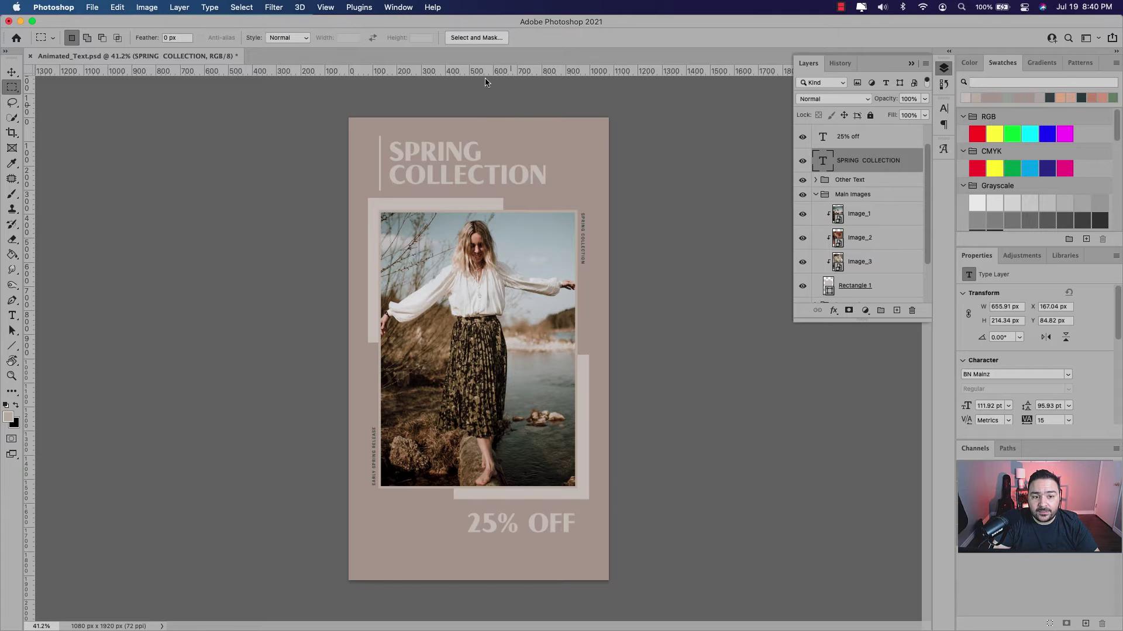
left_click(413, 10)
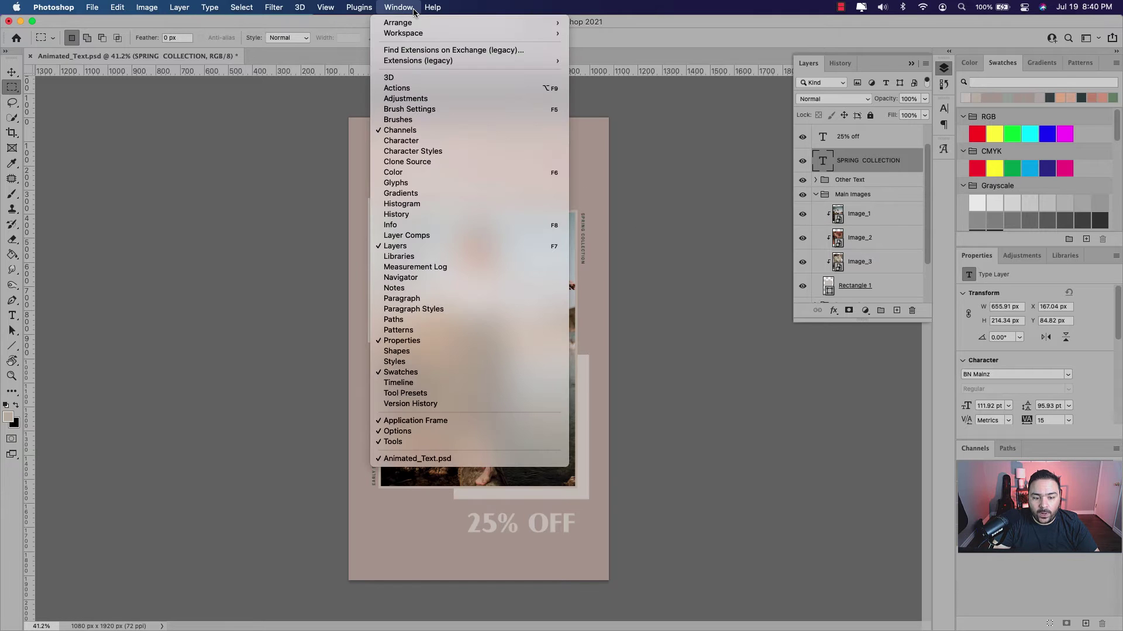
left_click(473, 382)
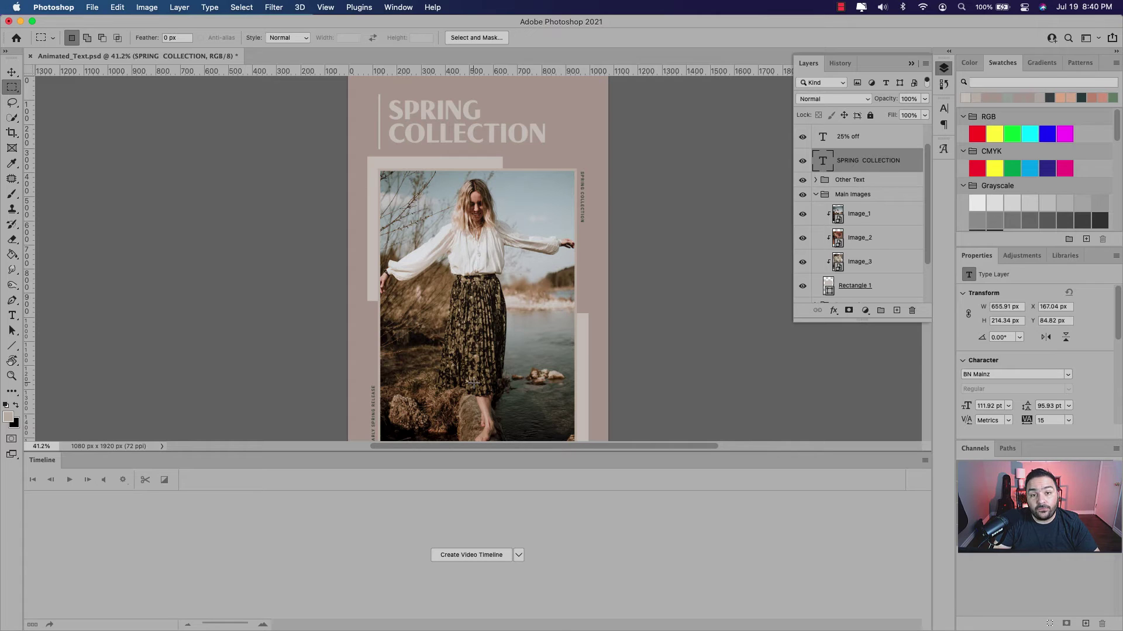
left_click(500, 556)
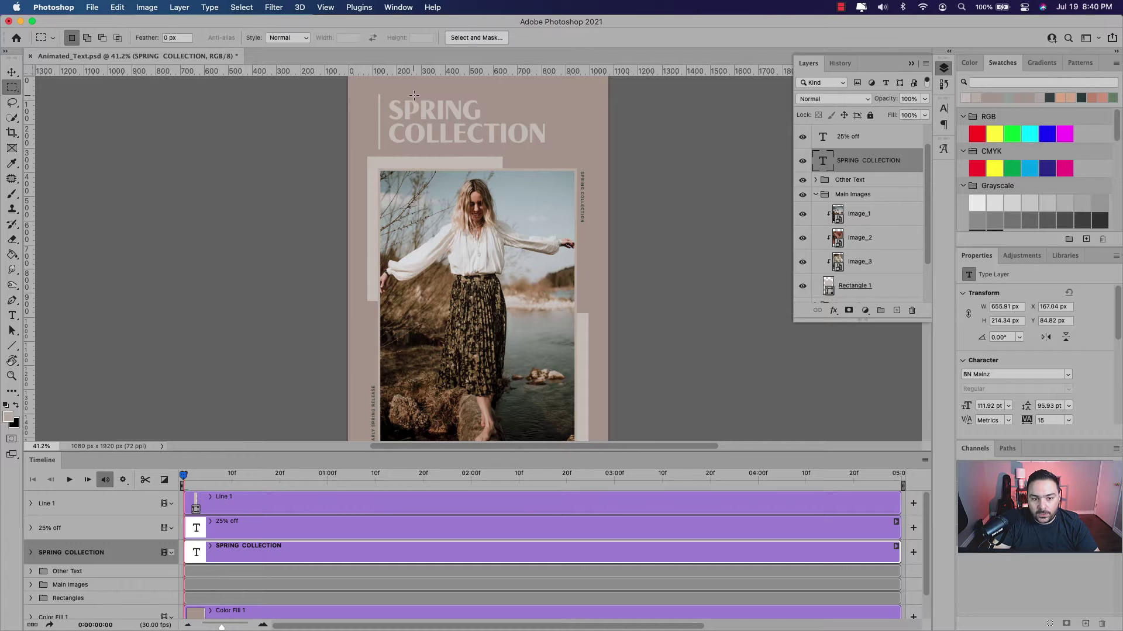
- Marquee-select the area around the SPRING COLLECTION heading, starting at the vertical line, and turn it into the heading's layer mask
scroll(416, 97, "up", 5)
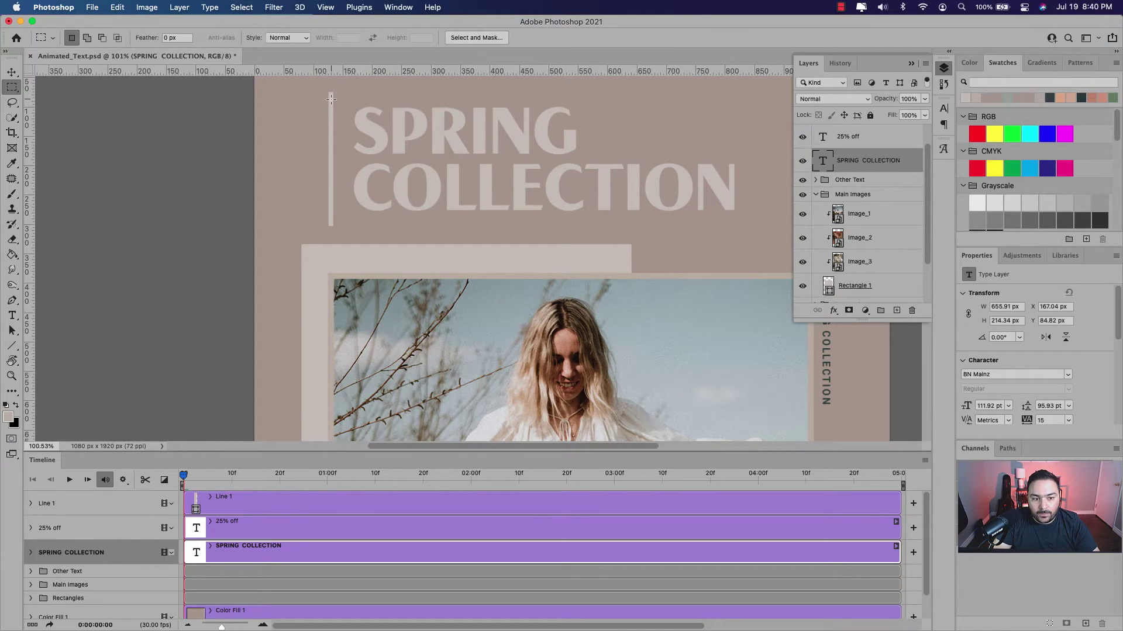
left_click_drag(331, 99, 749, 221)
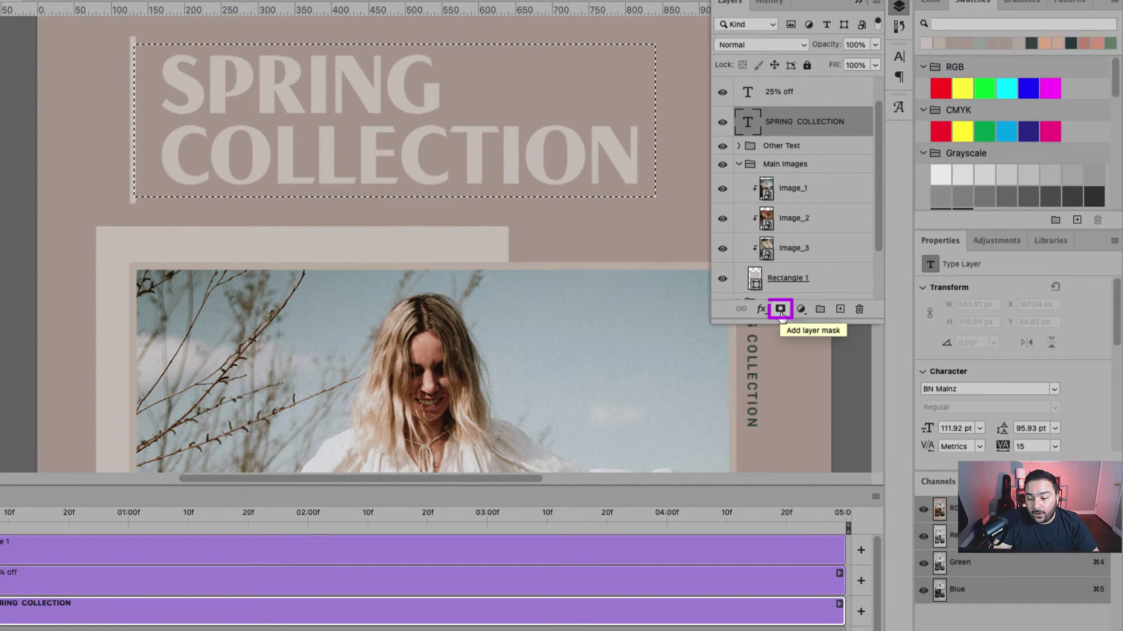
left_click(780, 309)
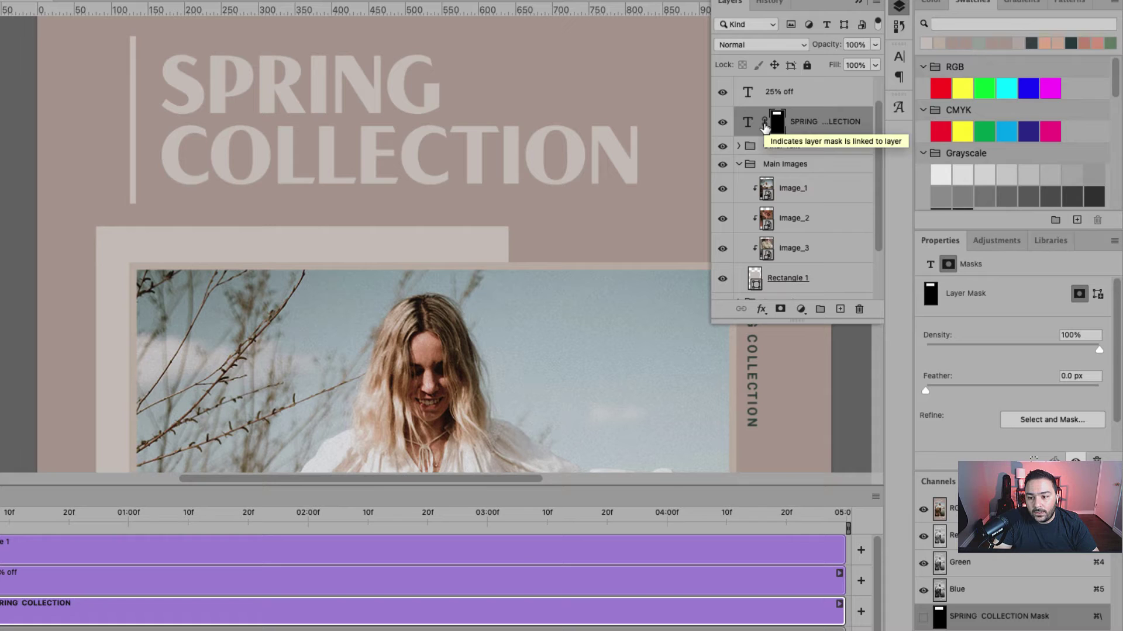
- Unlink the mask from the SPRING COLLECTION text and make the text active instead of its mask
left_click(764, 122)
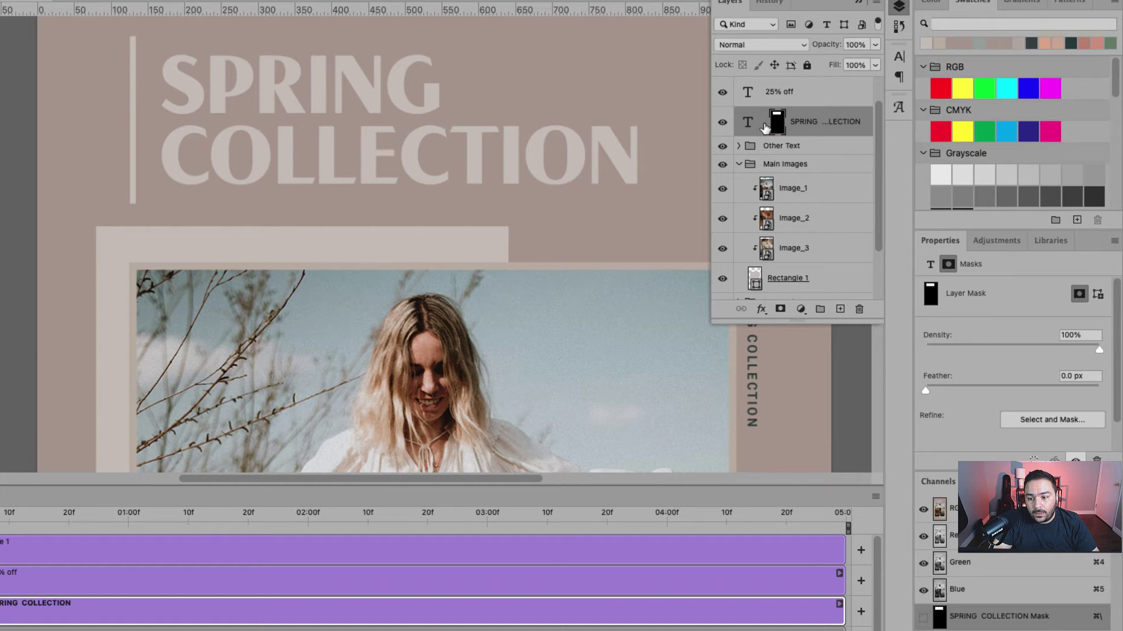
left_click(747, 125)
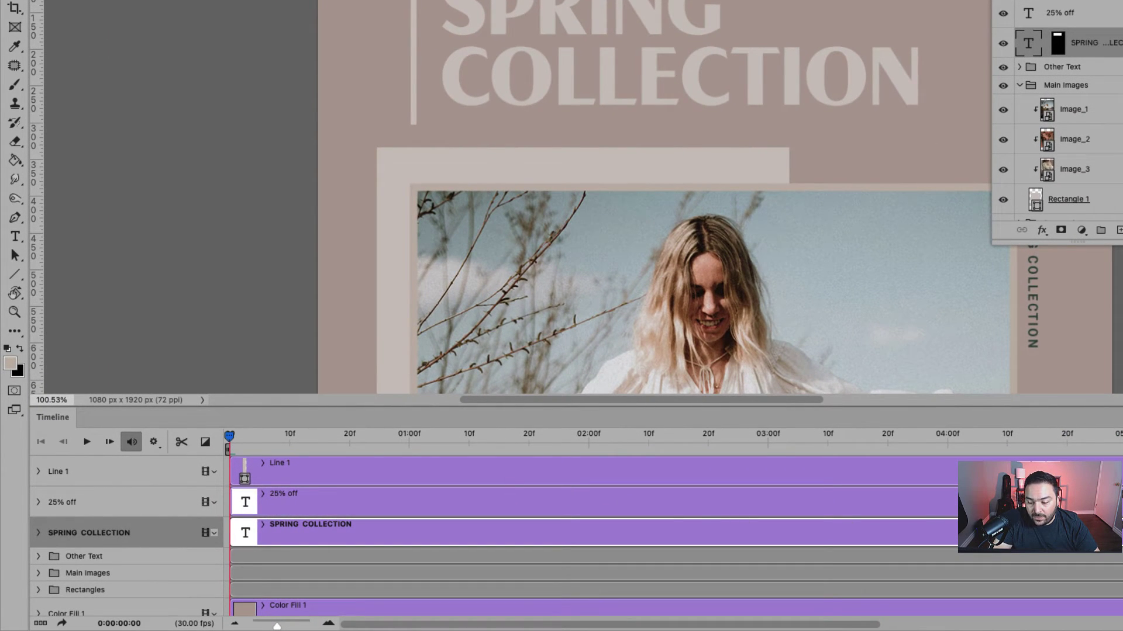
scroll(585, 526, "down", 1)
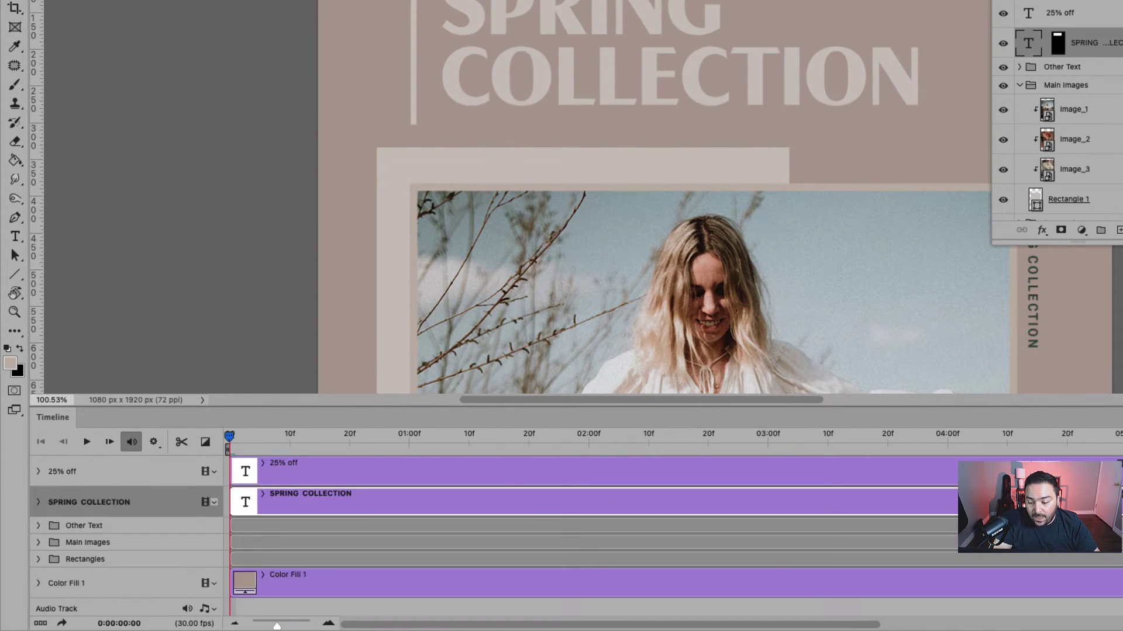
- Enable Transform keyframes for the SPRING COLLECTION heading at frame 0 and move the text left until the mask hides it completely
left_click(39, 505)
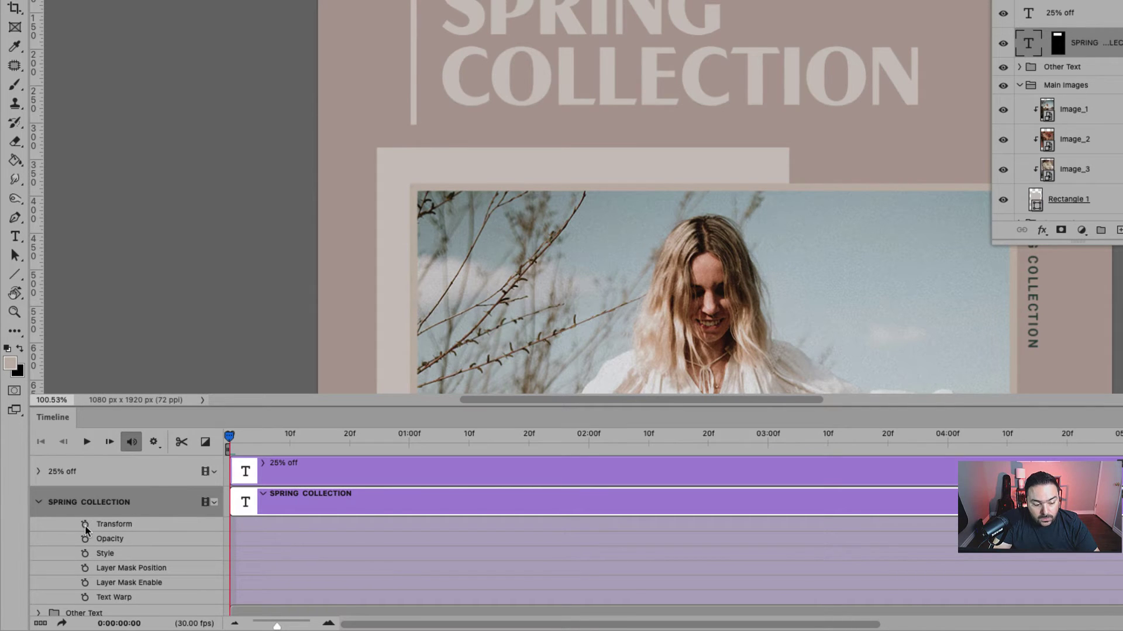
left_click_drag(85, 526, 86, 529)
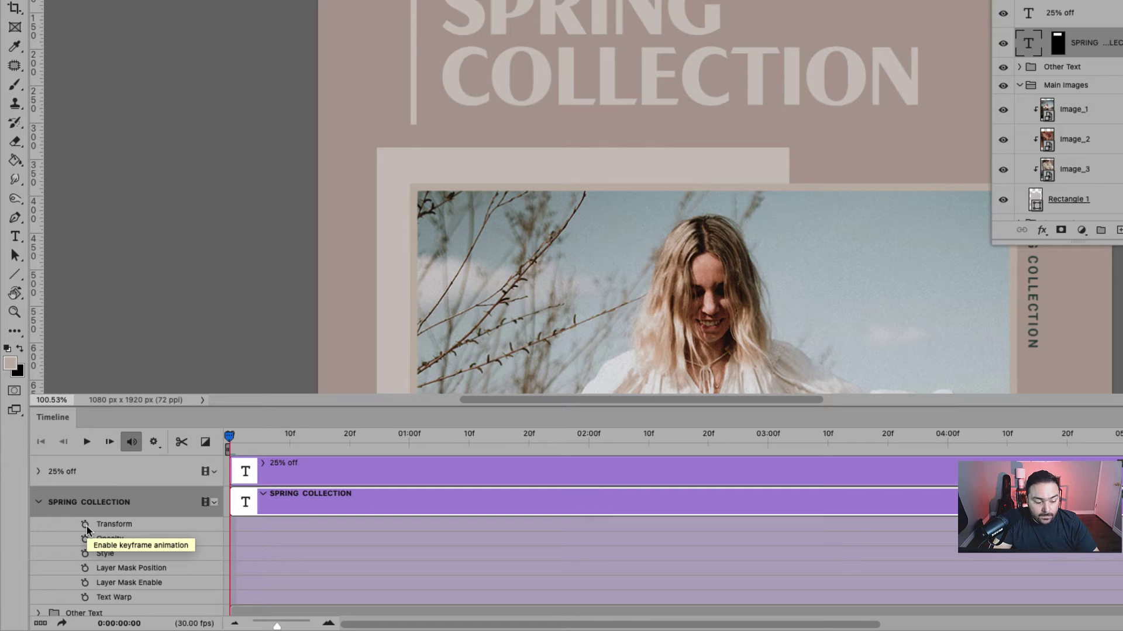
left_click(85, 525)
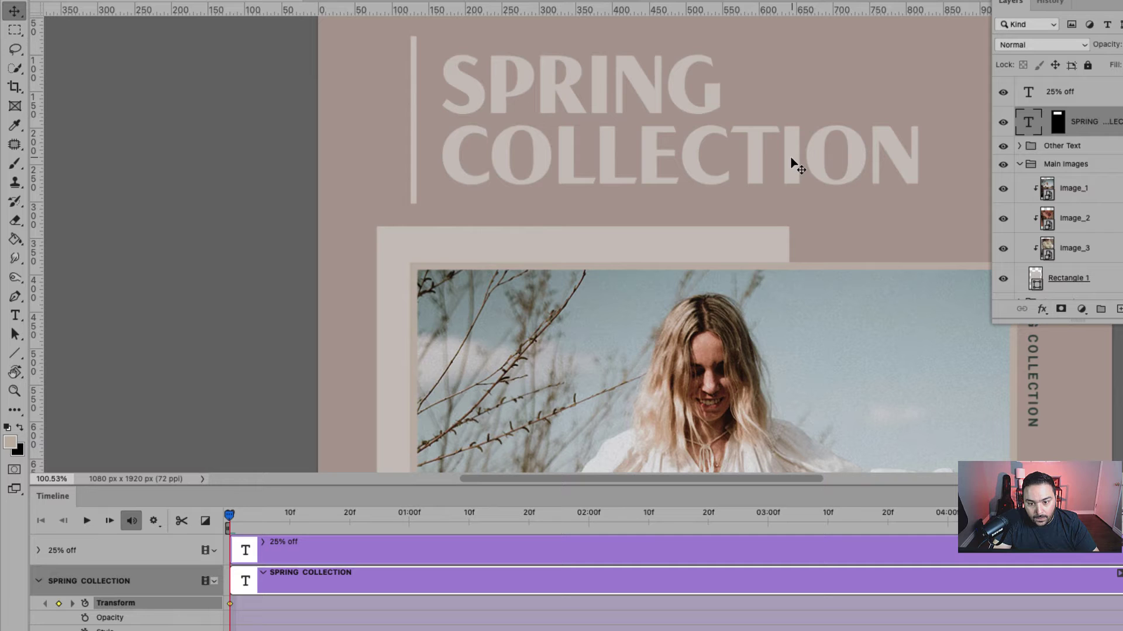
left_click_drag(793, 164, 279, 139)
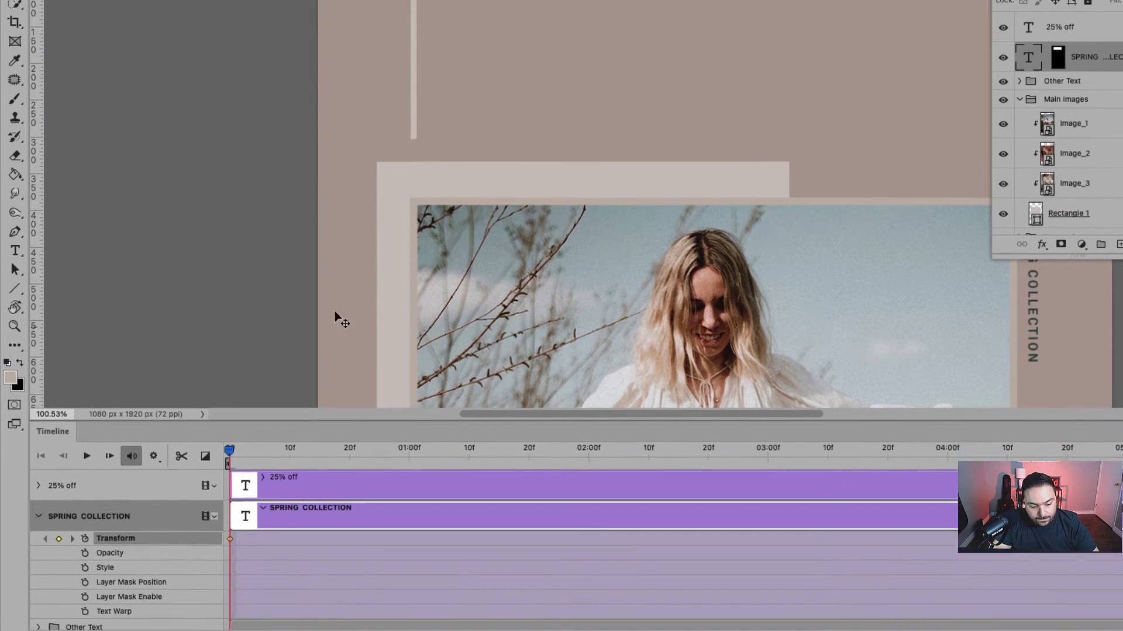
- Add a Transform keyframe for the heading at frame 10, move the text 693 px right, and scrub back through the animation
left_click_drag(229, 442, 287, 441)
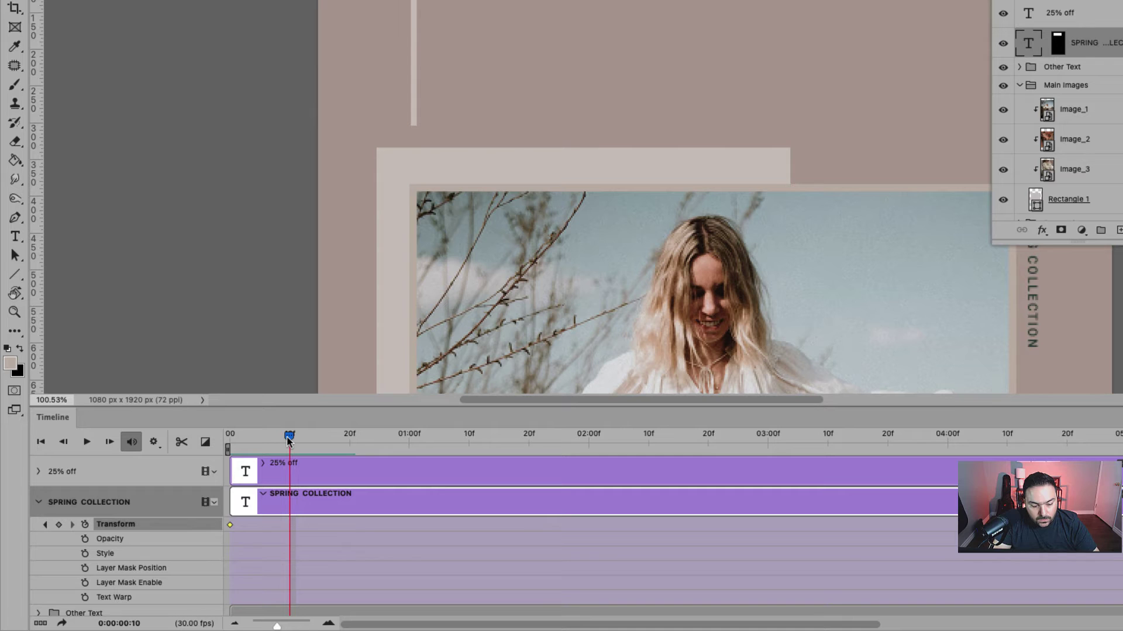
left_click(59, 525)
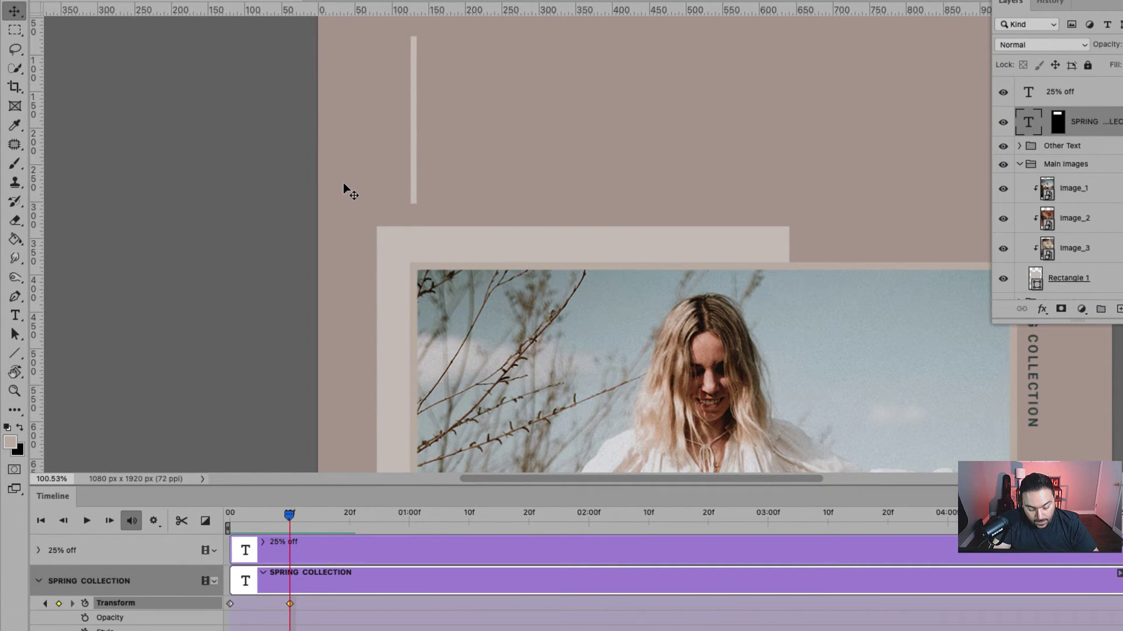
left_click_drag(349, 191, 857, 198)
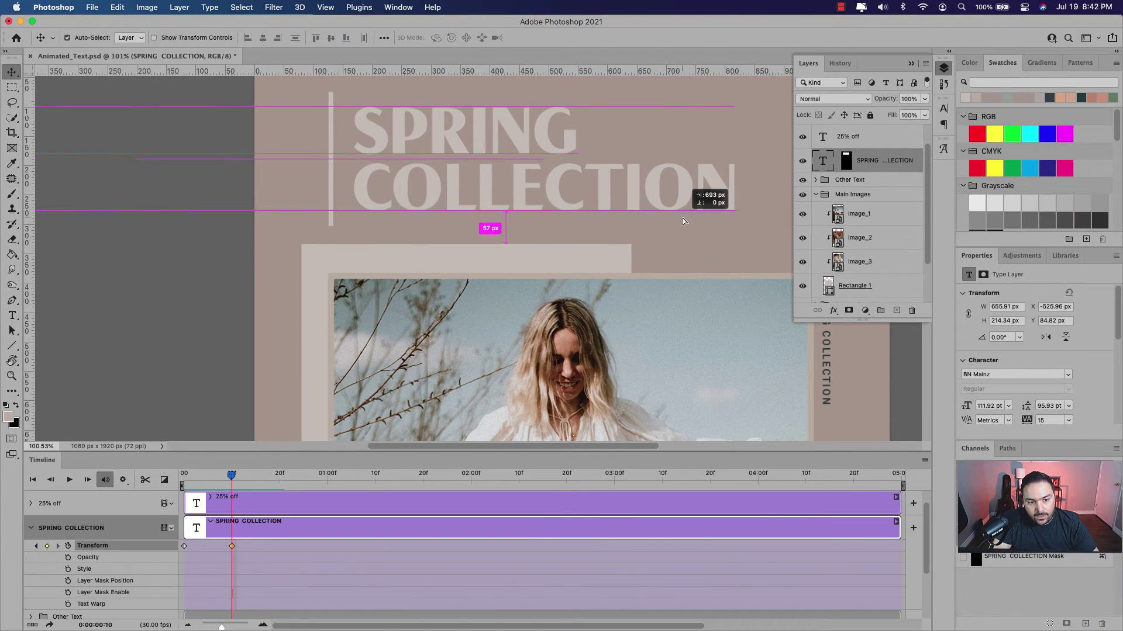
left_click_drag(683, 221, 682, 221)
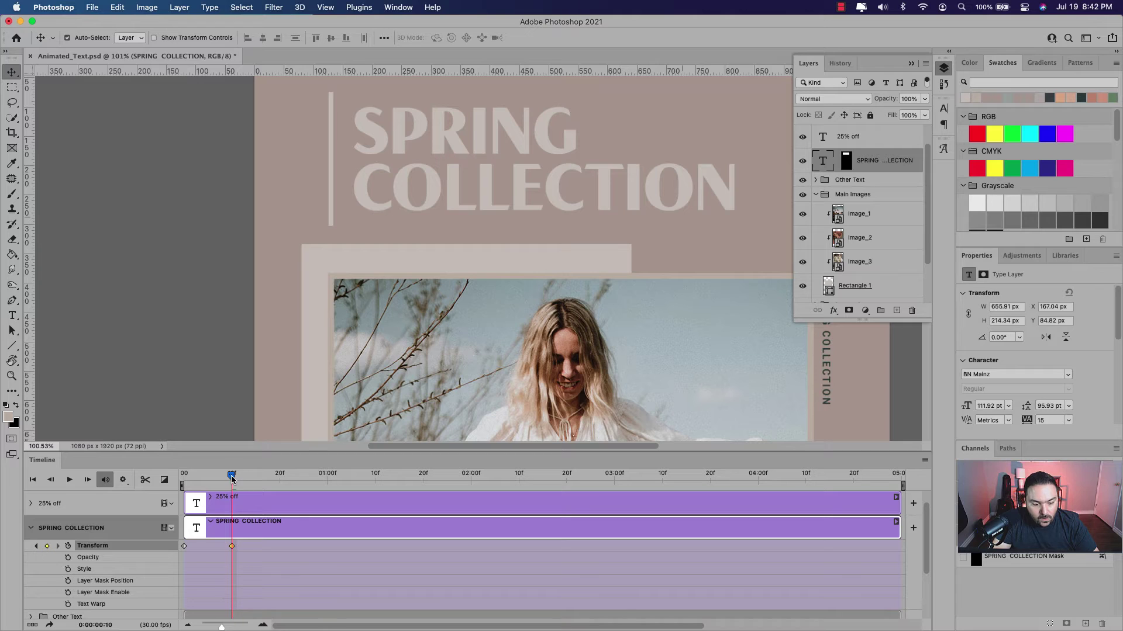
left_click_drag(231, 475, 184, 477)
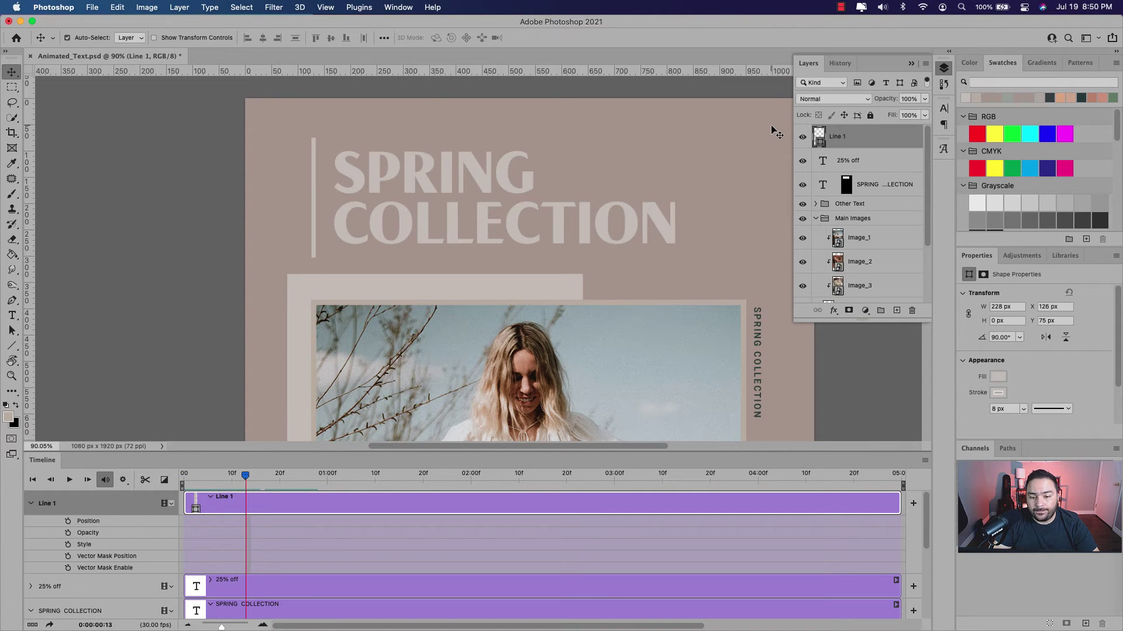
- Convert the Line 1 layer to a smart object and expand its animation properties in the timeline
right_click(866, 138)
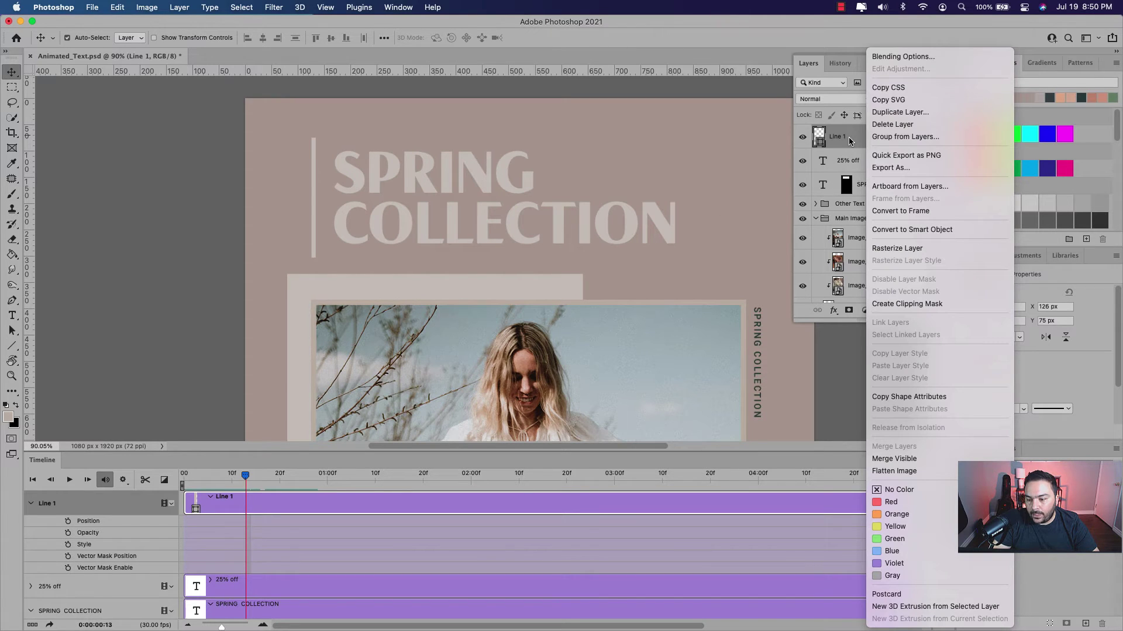
left_click(956, 229)
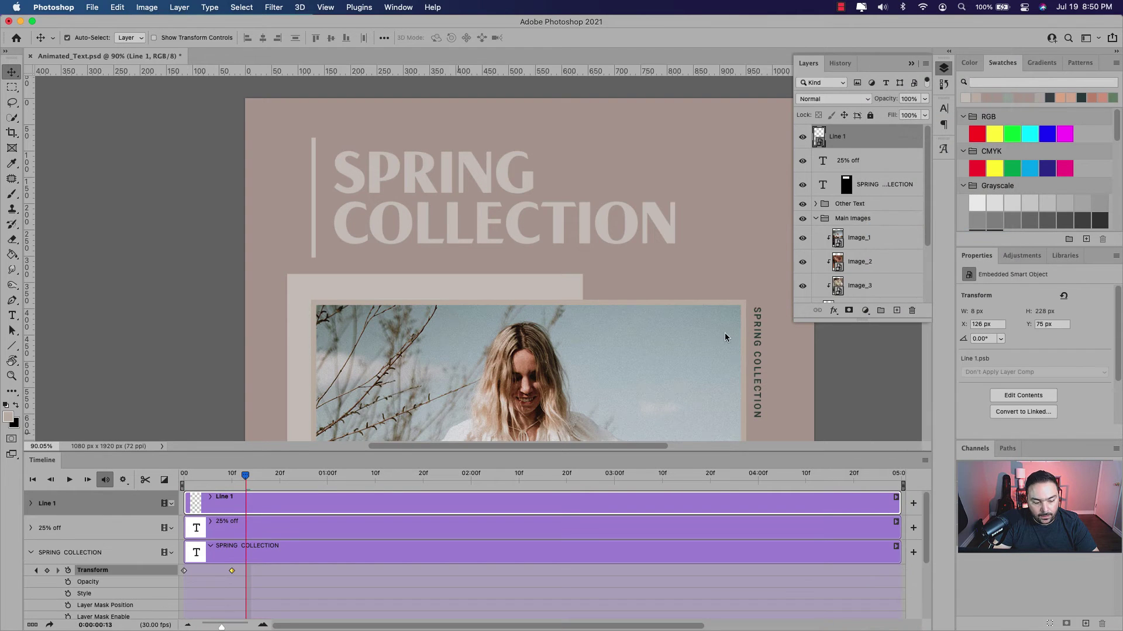
left_click(31, 504)
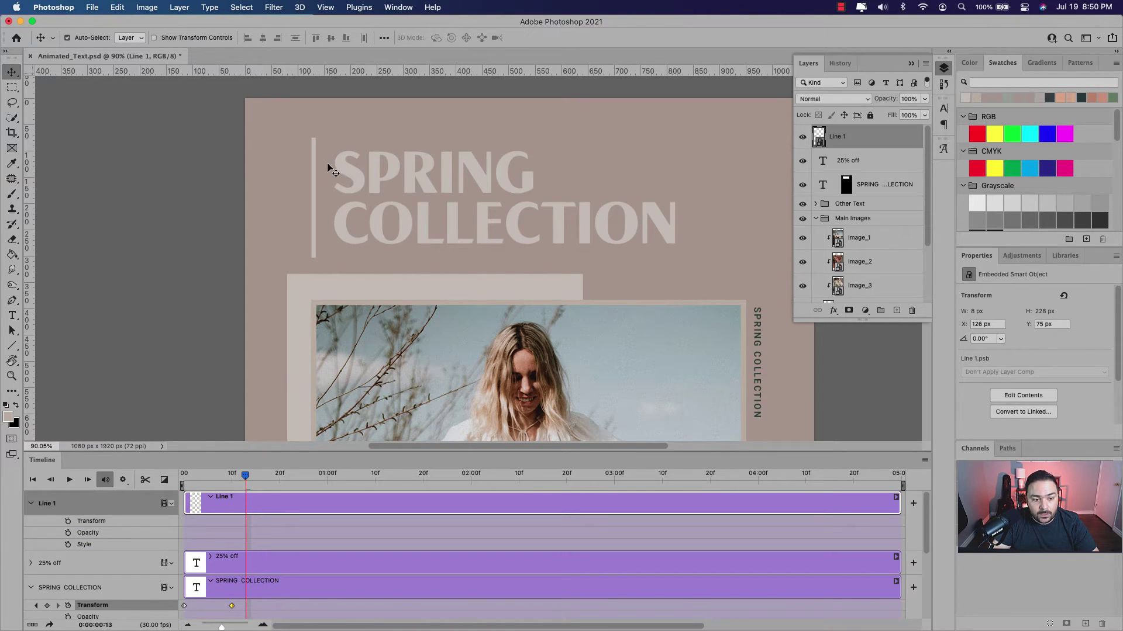
- Place horizontal guides at the top end, bottom end and vertical centre of the line beside the heading
scroll(324, 155, "up", 3)
scroll(323, 155, "up", 2)
scroll(409, 113, "up", 2)
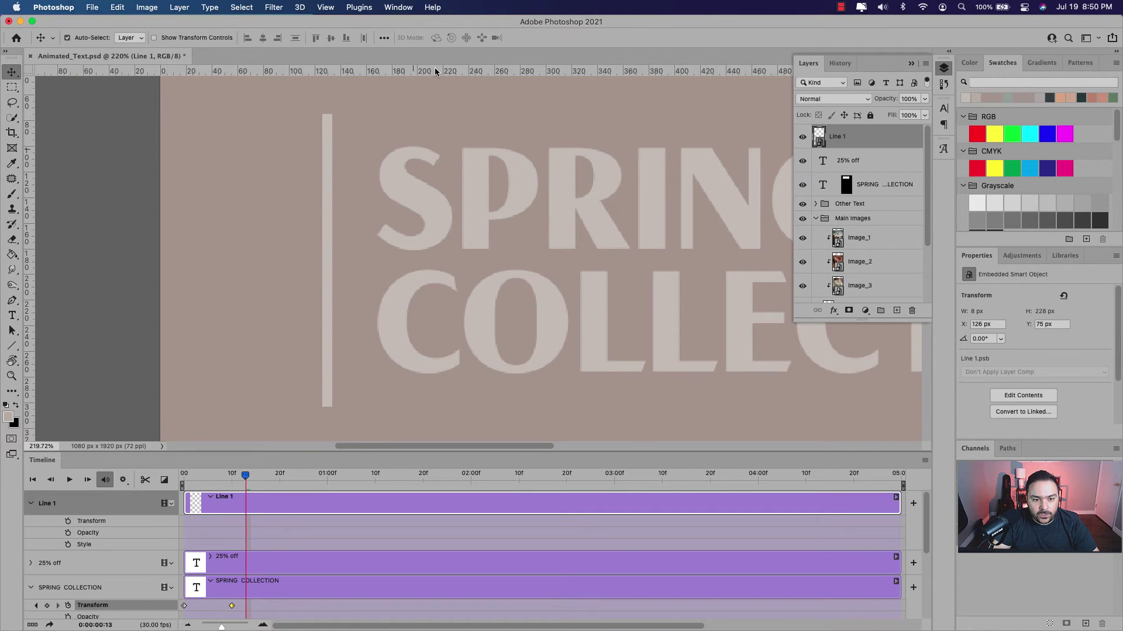
left_click_drag(435, 73, 438, 407)
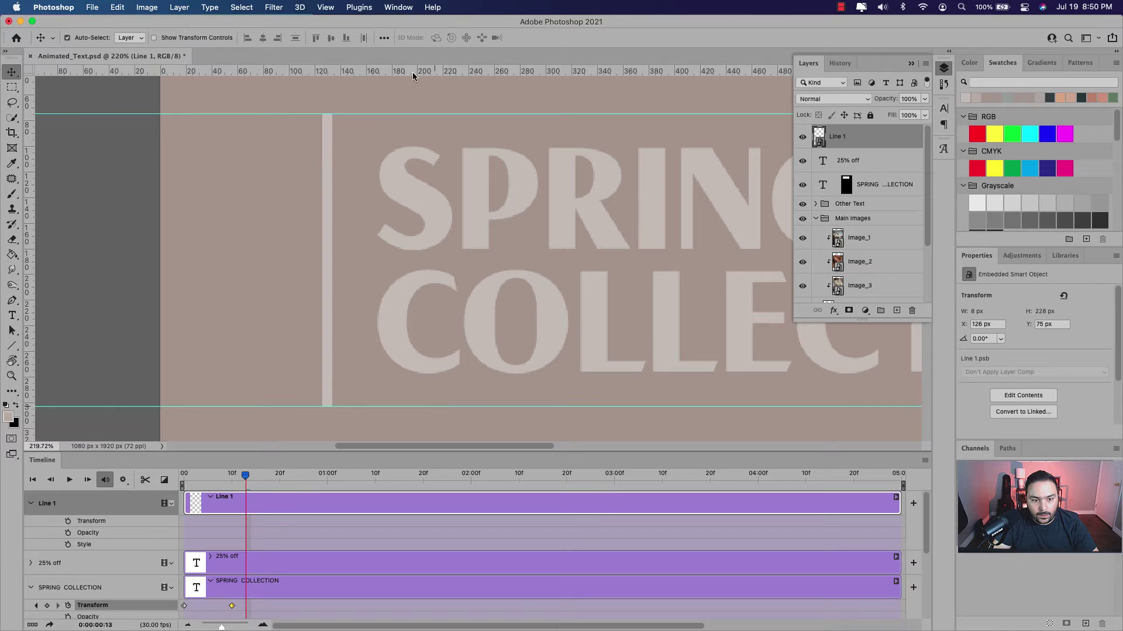
left_click_drag(413, 73, 409, 261)
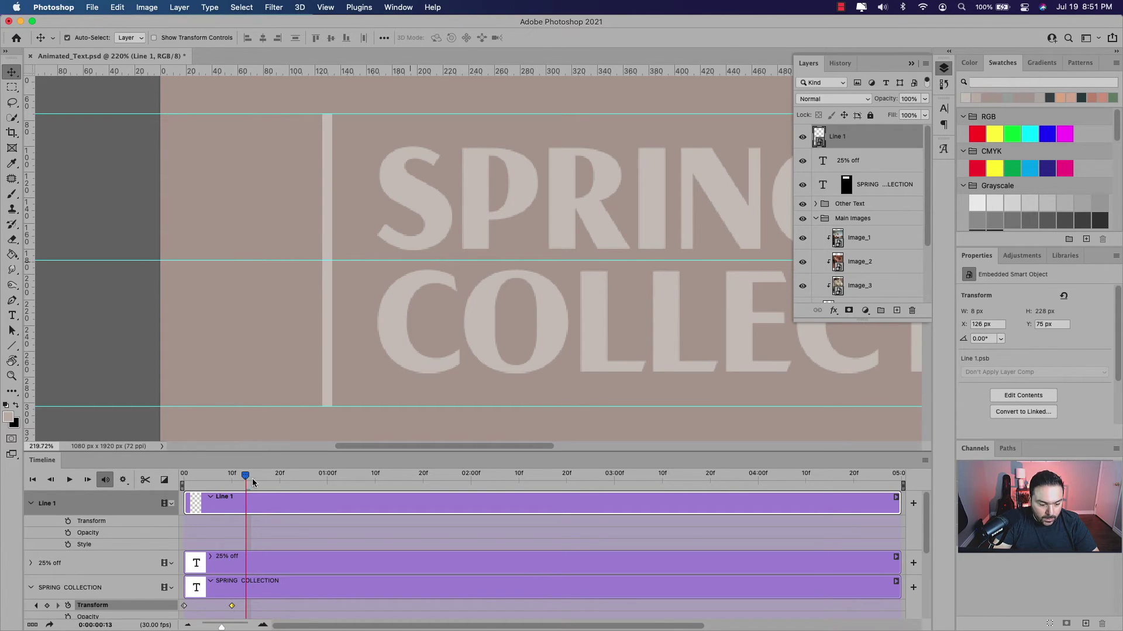
- Enable Transform keyframes for Line 1 at frame 0 and collapse the line's height from both ends onto the centre guide
left_click_drag(246, 480, 177, 478)
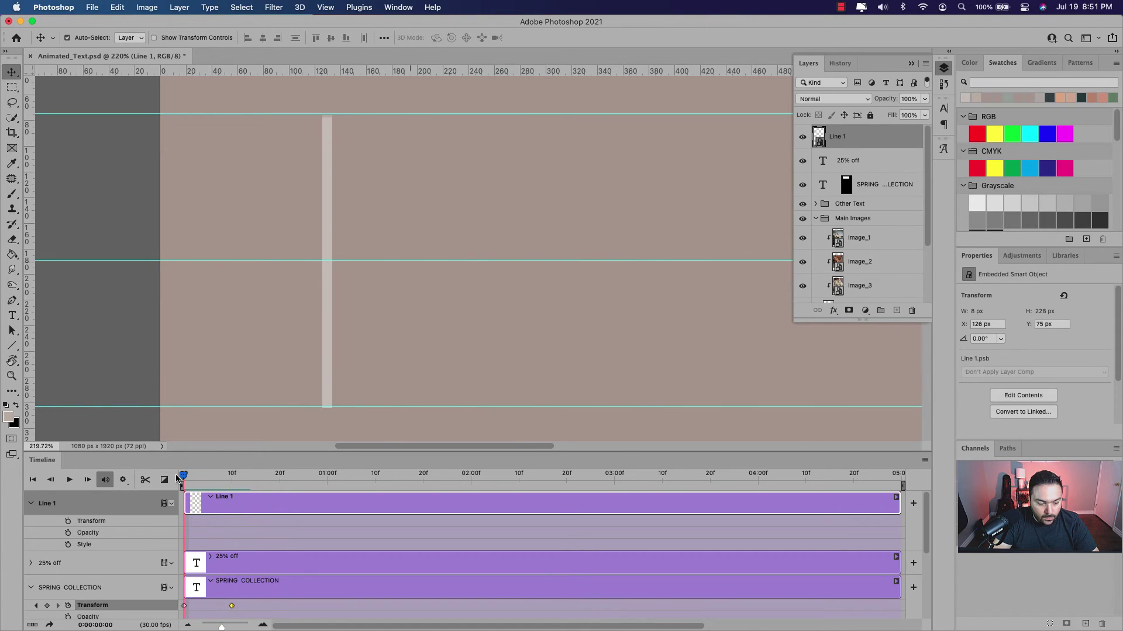
left_click(68, 521)
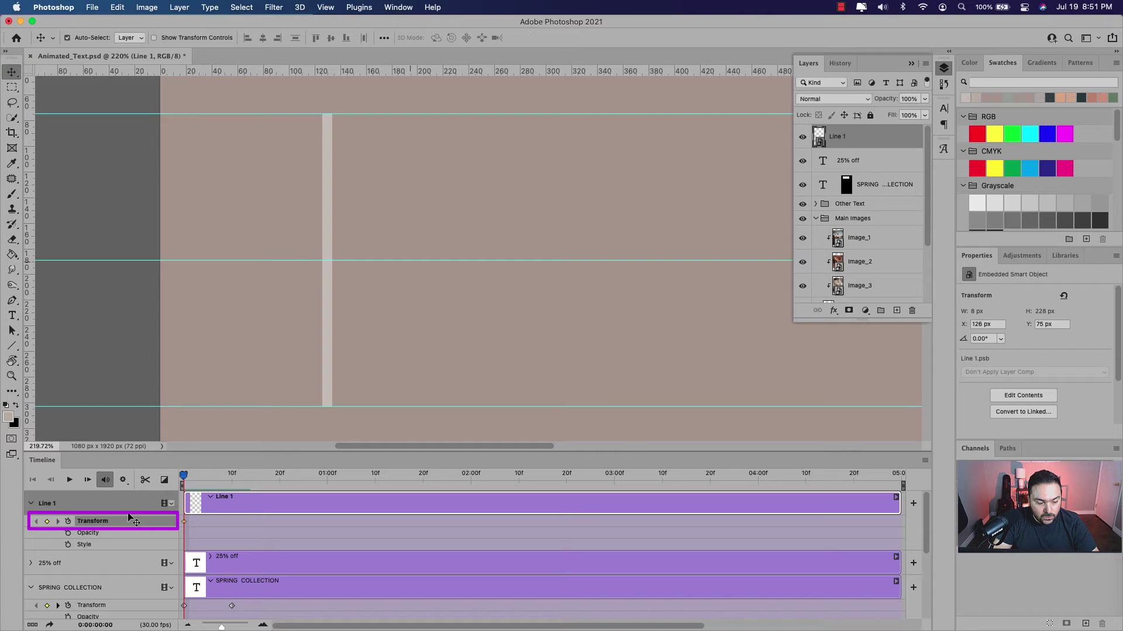
scroll(328, 120, "up", 3)
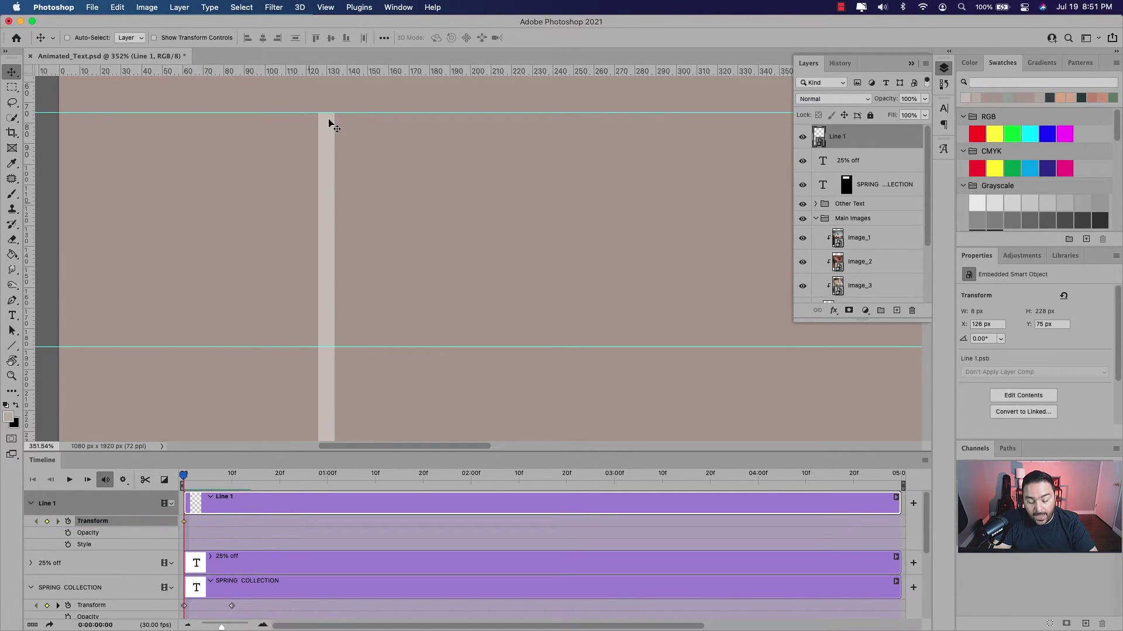
key("super+t")
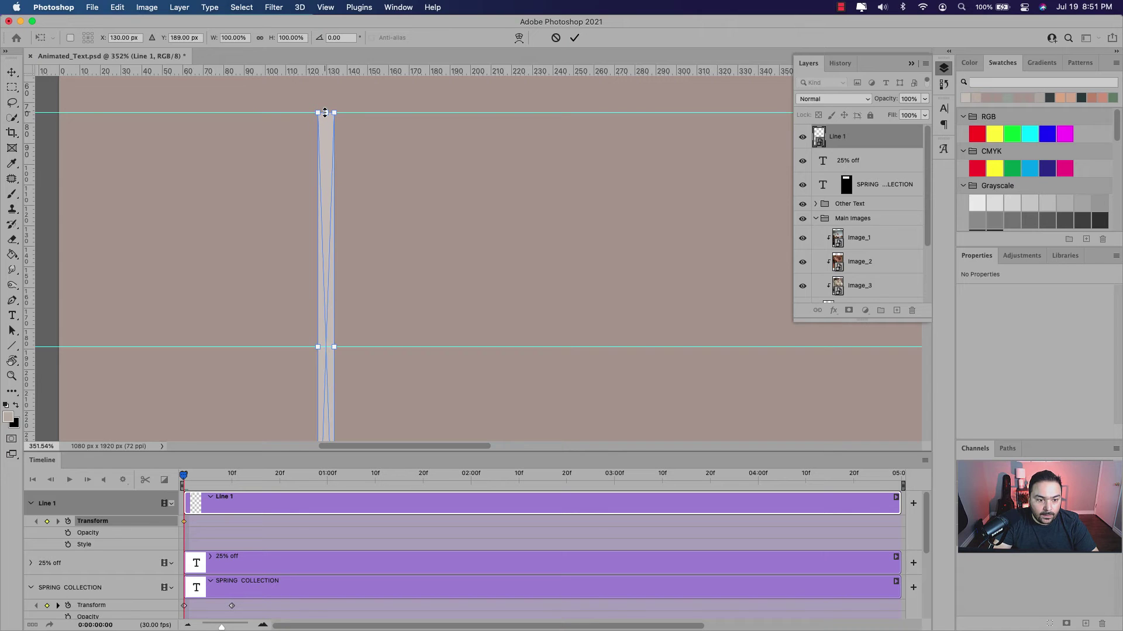
left_click_drag(326, 113, 330, 365)
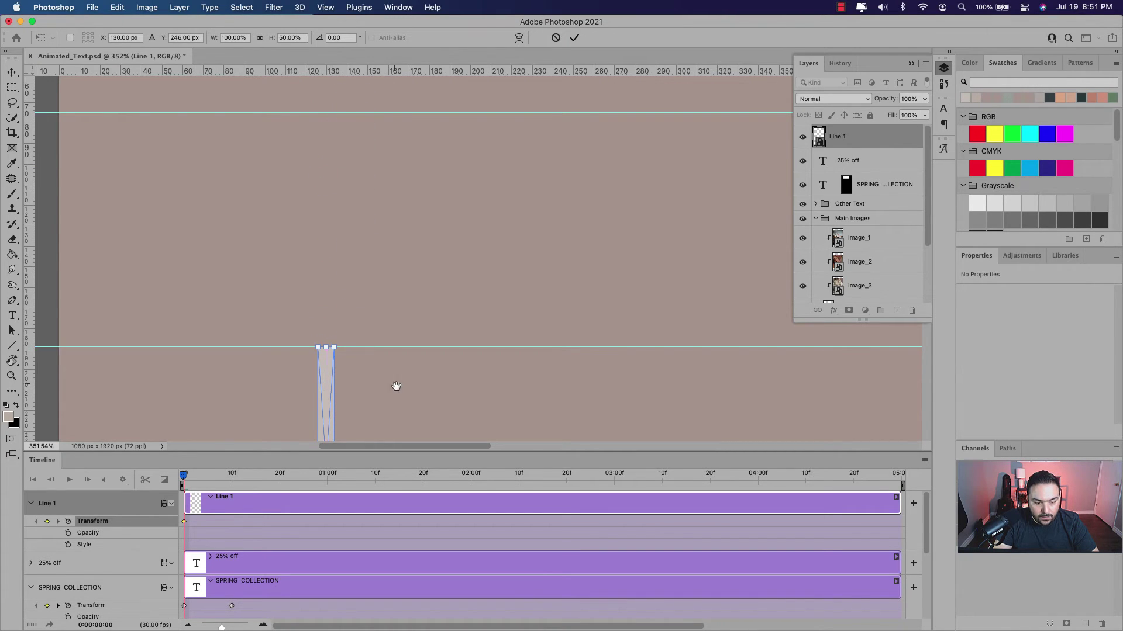
scroll(424, 180, "up", 2)
scroll(423, 180, "down", 3)
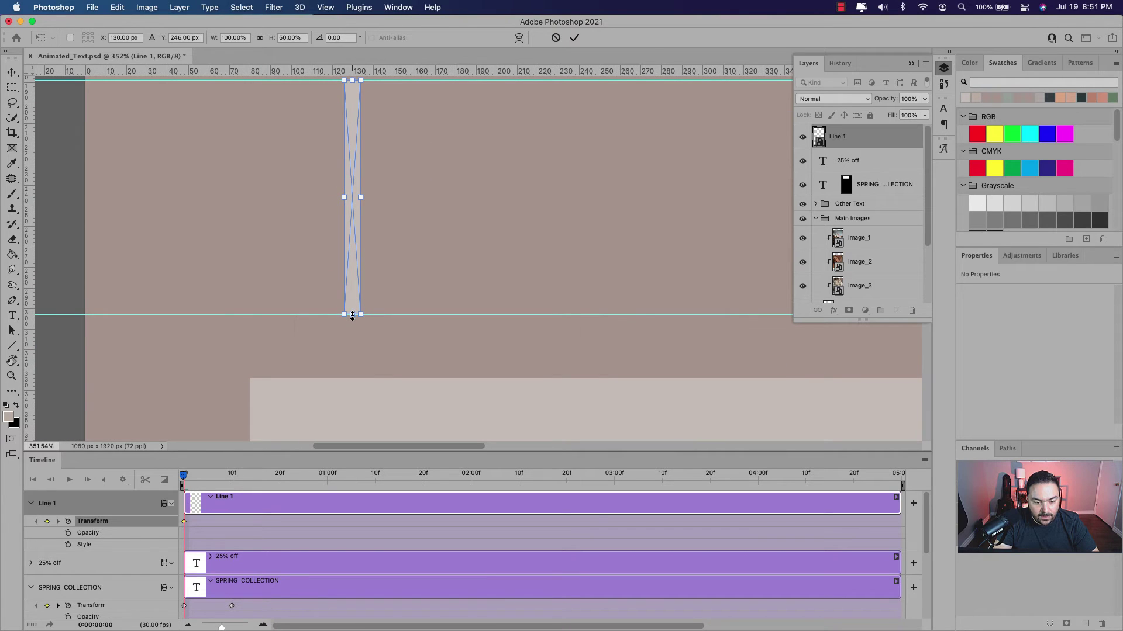
left_click_drag(352, 315, 356, 81)
scroll(383, 147, "up", 5)
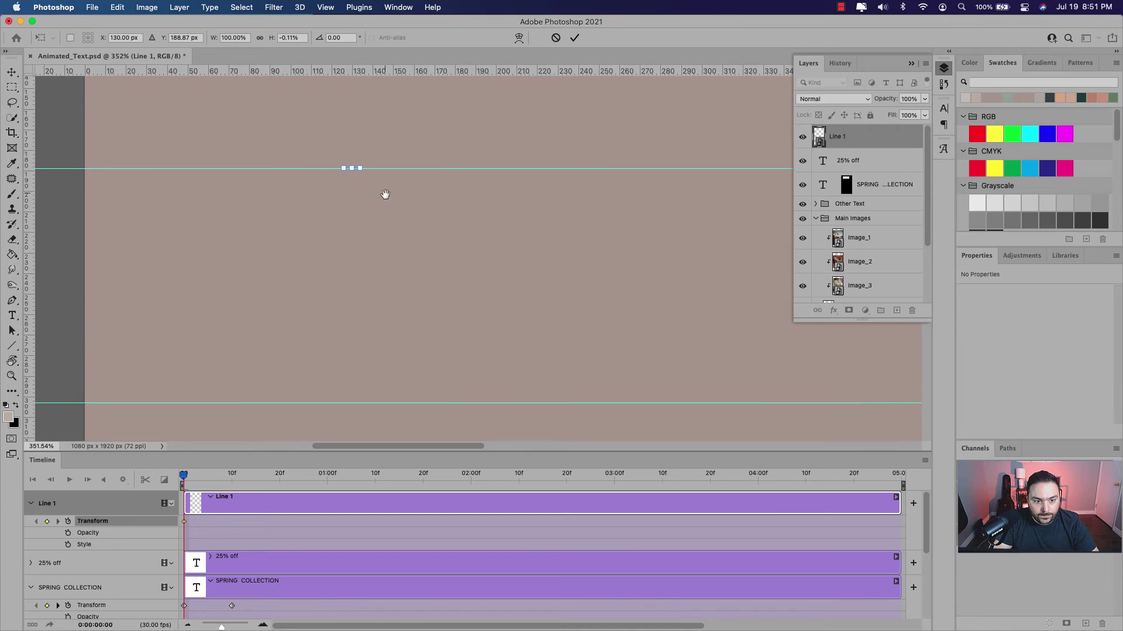
scroll(385, 225, "down", 3)
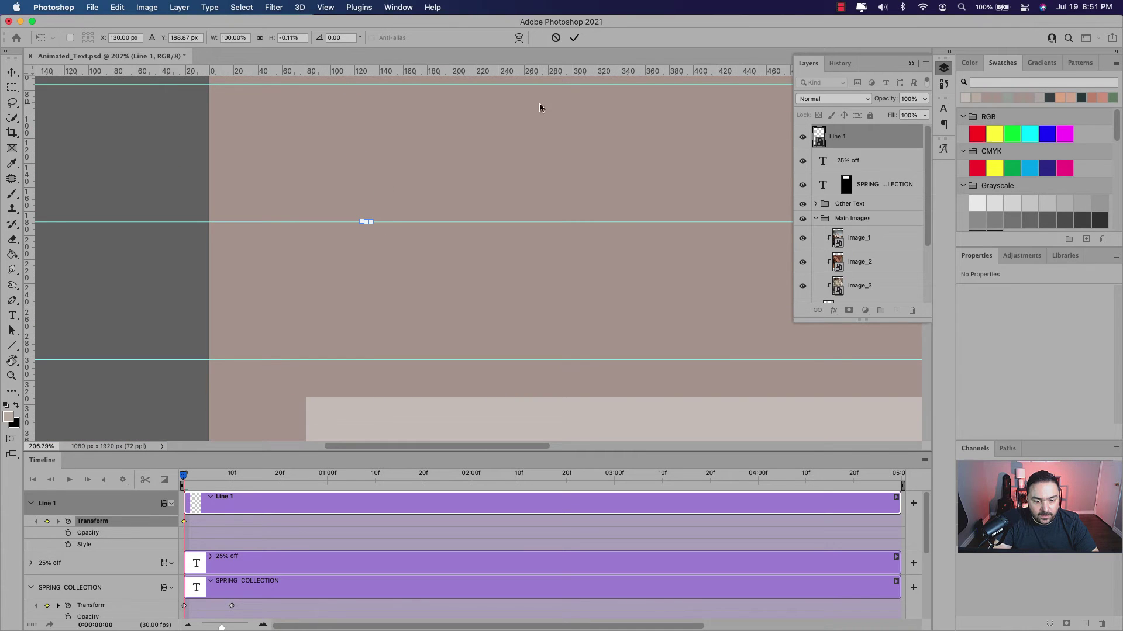
left_click(575, 39)
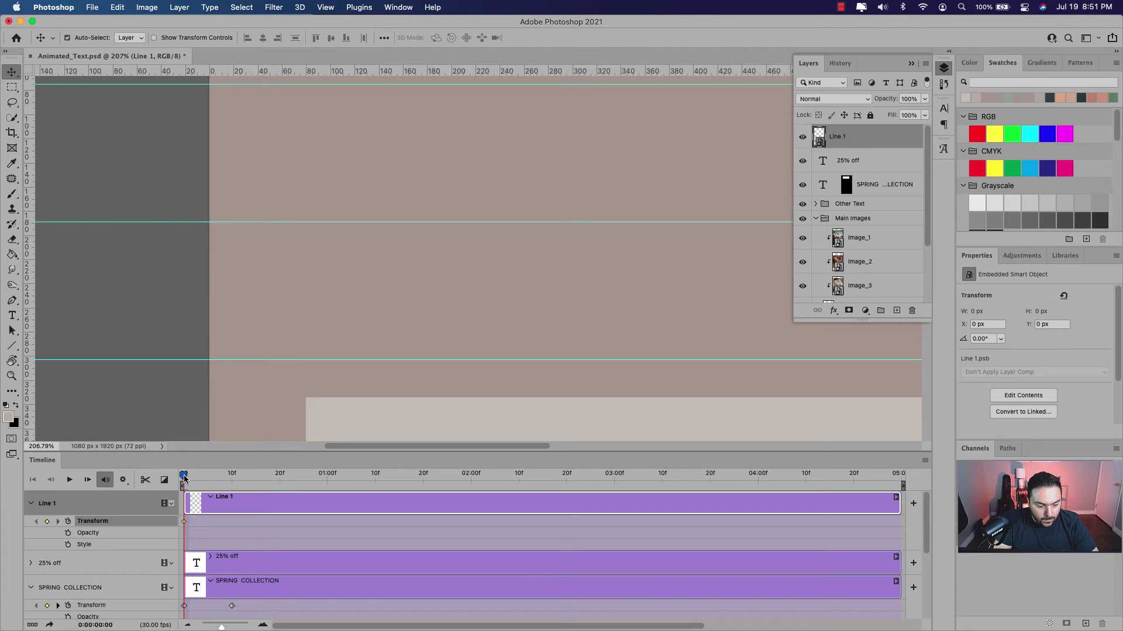
- Add a Transform keyframe for Line 1 at frame 10 and stretch the line back out to the top and bottom guides
left_click_drag(184, 479, 232, 479)
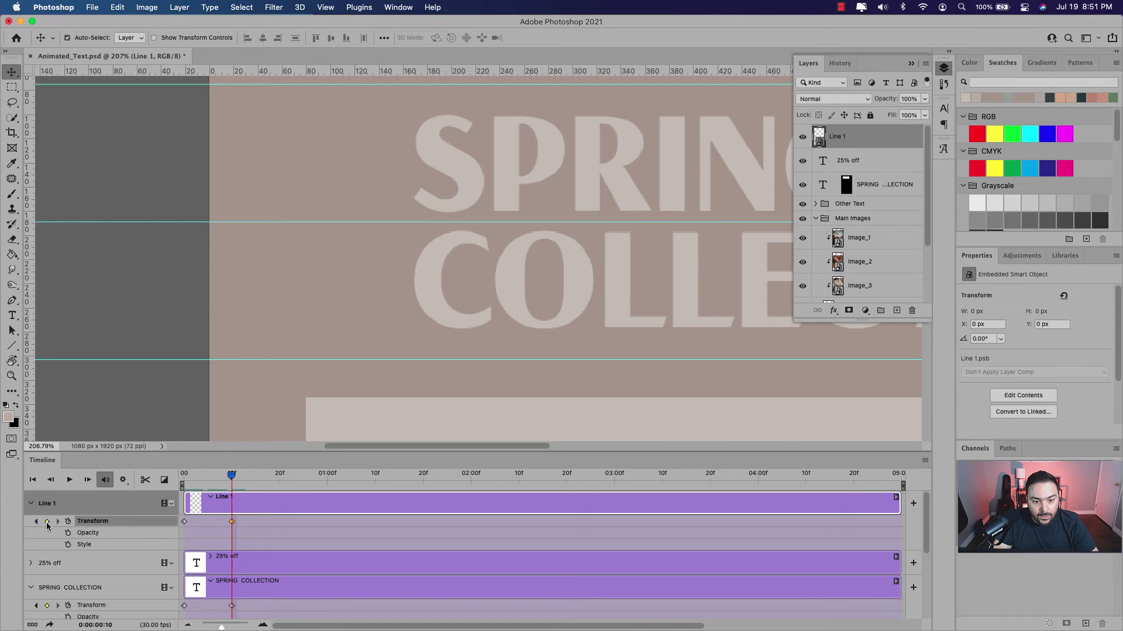
key("super+t")
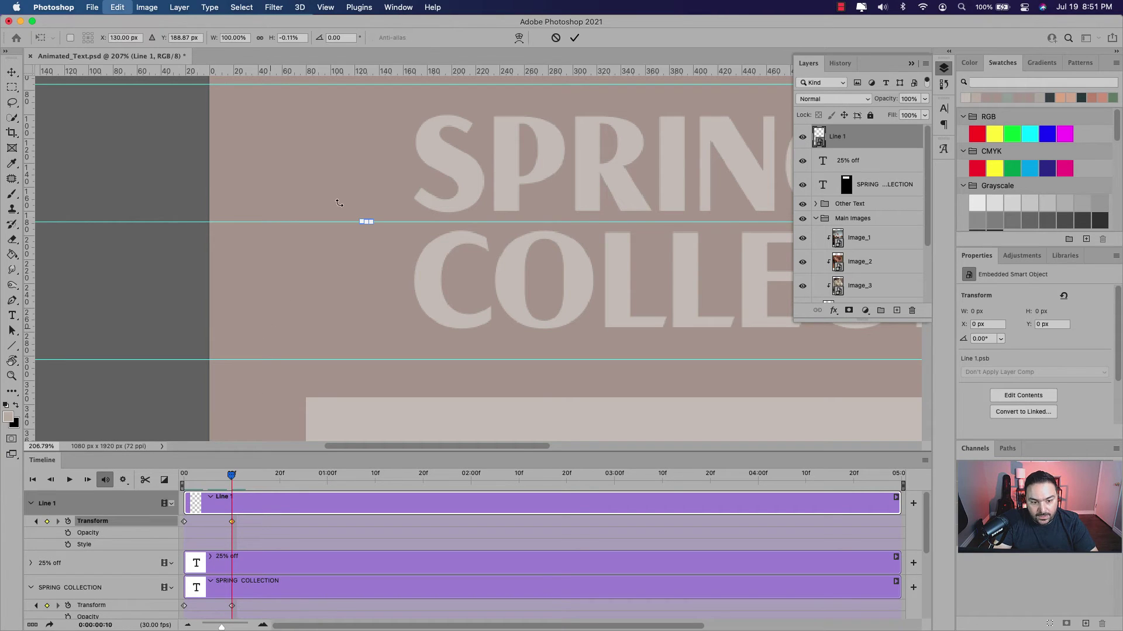
left_click_drag(367, 221, 367, 84)
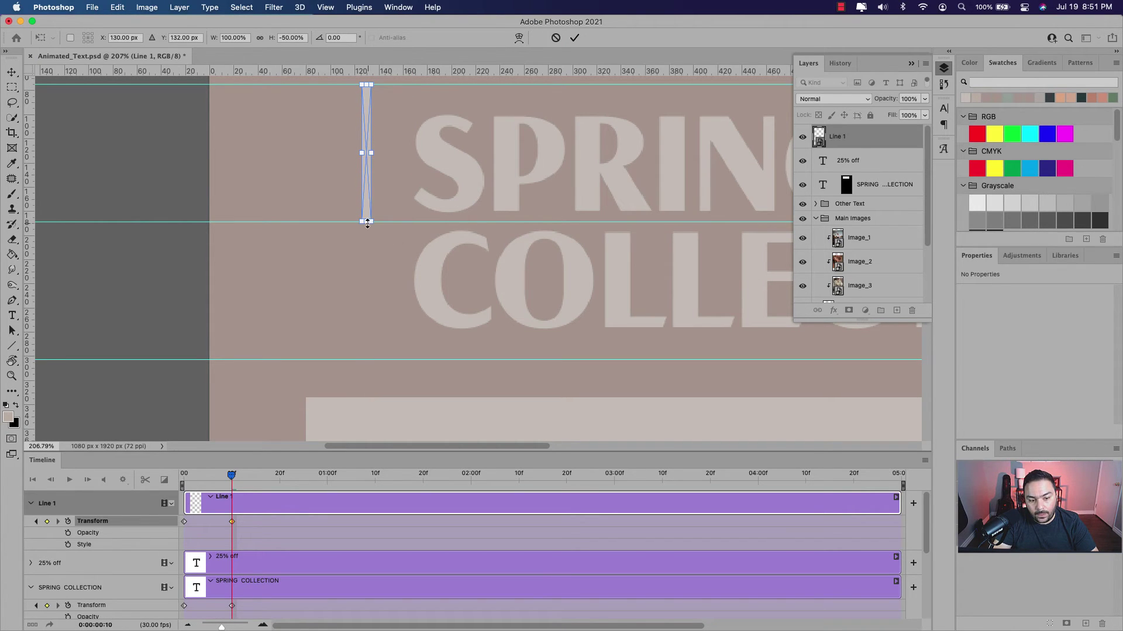
left_click_drag(367, 223, 366, 359)
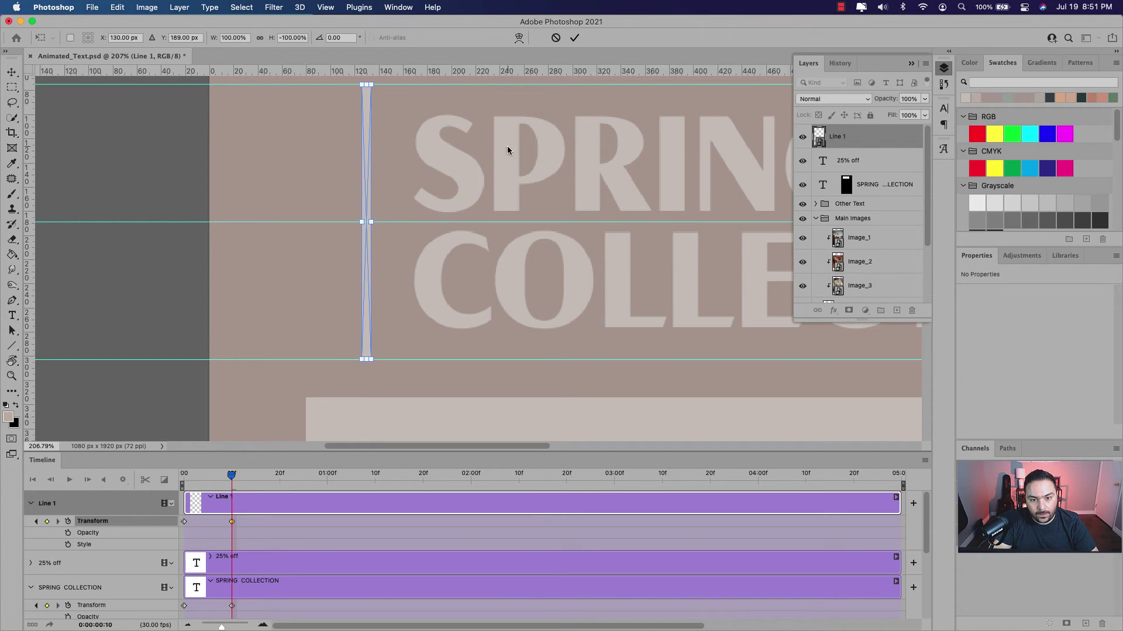
left_click(574, 37)
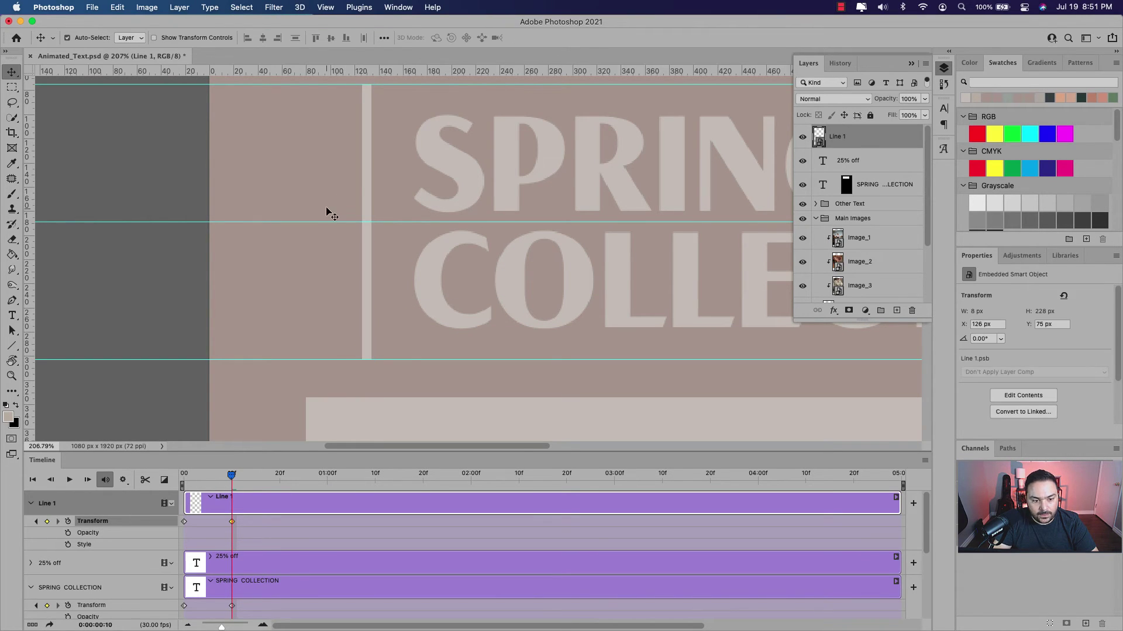
mouse_move(232, 476)
left_mouse_down()
mouse_move(183, 481)
mouse_move(232, 478)
left_mouse_up()
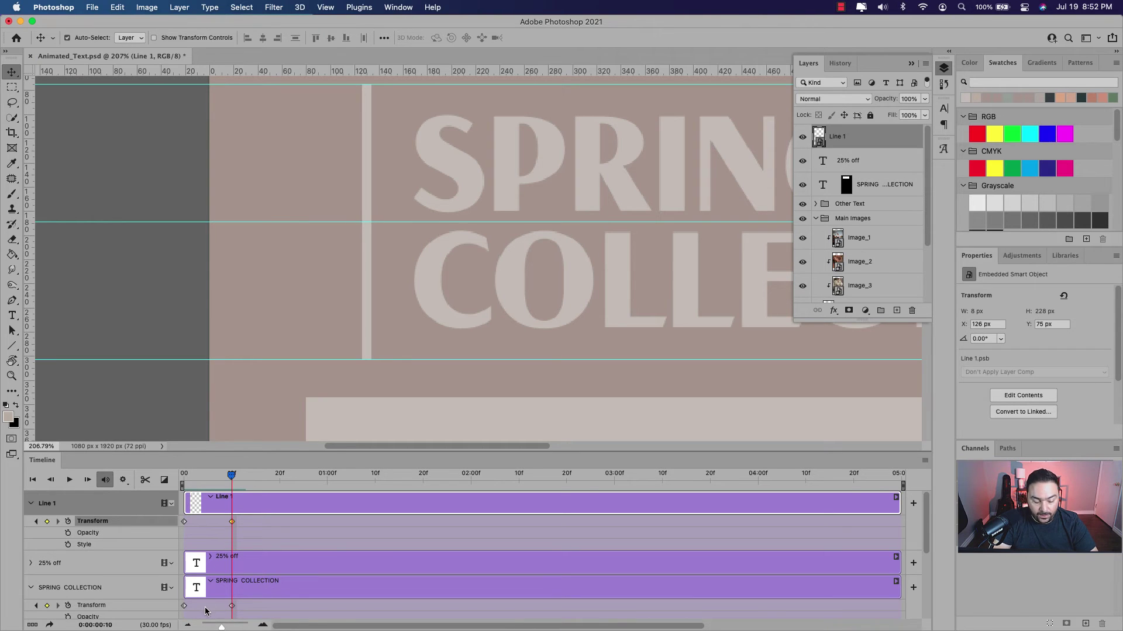
- Shift both SPRING COLLECTION Transform keyframes together so they start at about frame 13, and scrub to frame 22 to check the reveal
left_click(184, 606)
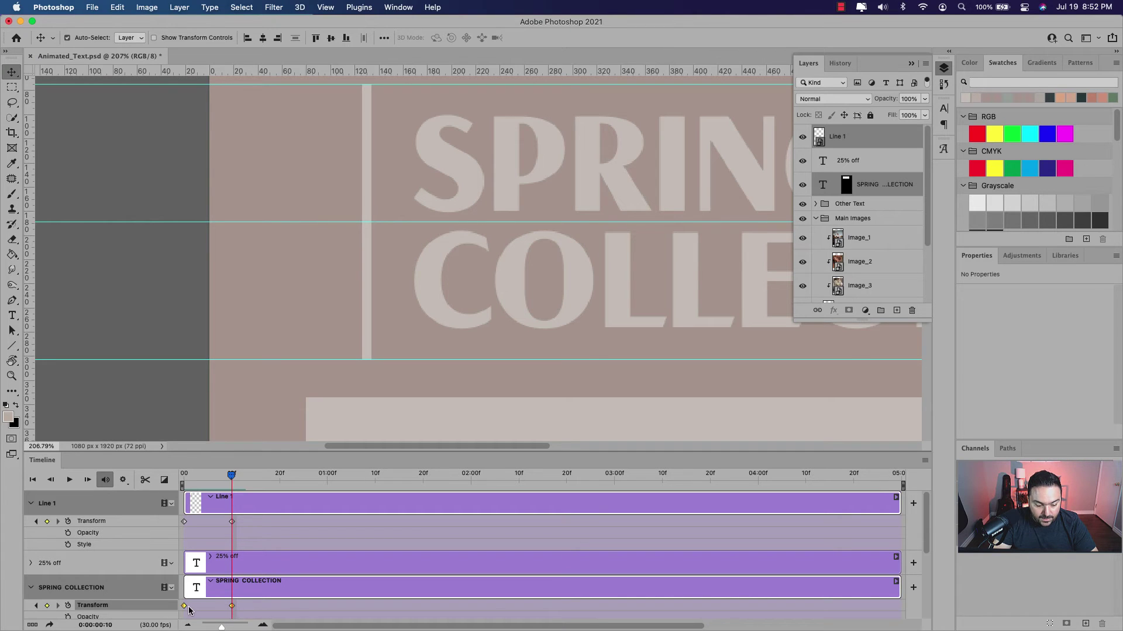
left_click_drag(184, 608, 249, 593)
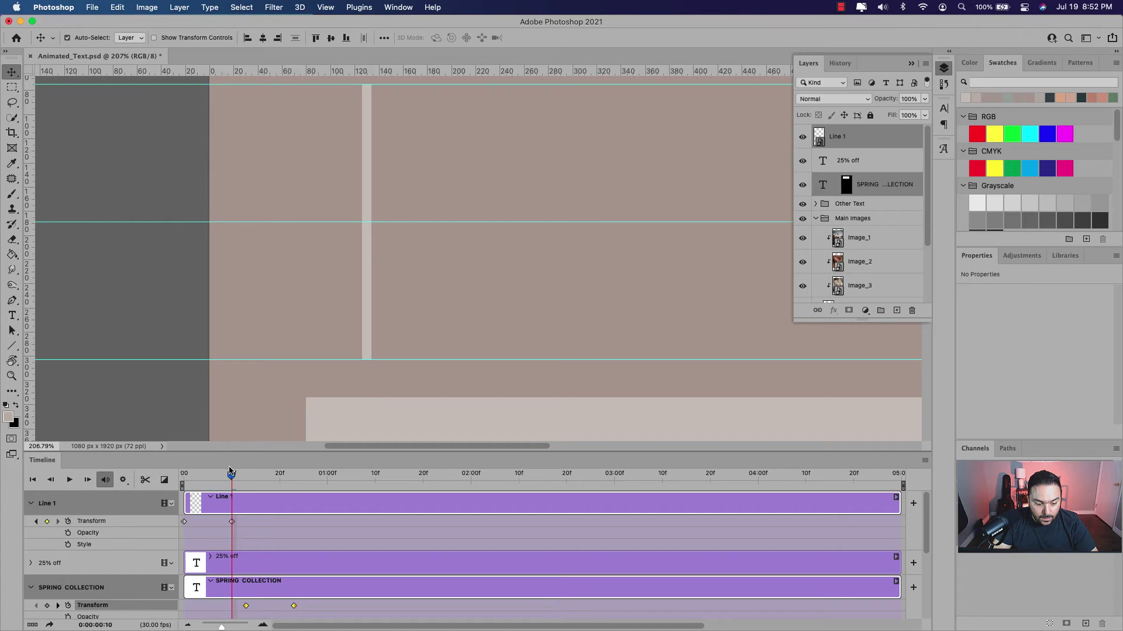
left_click_drag(232, 476, 288, 474)
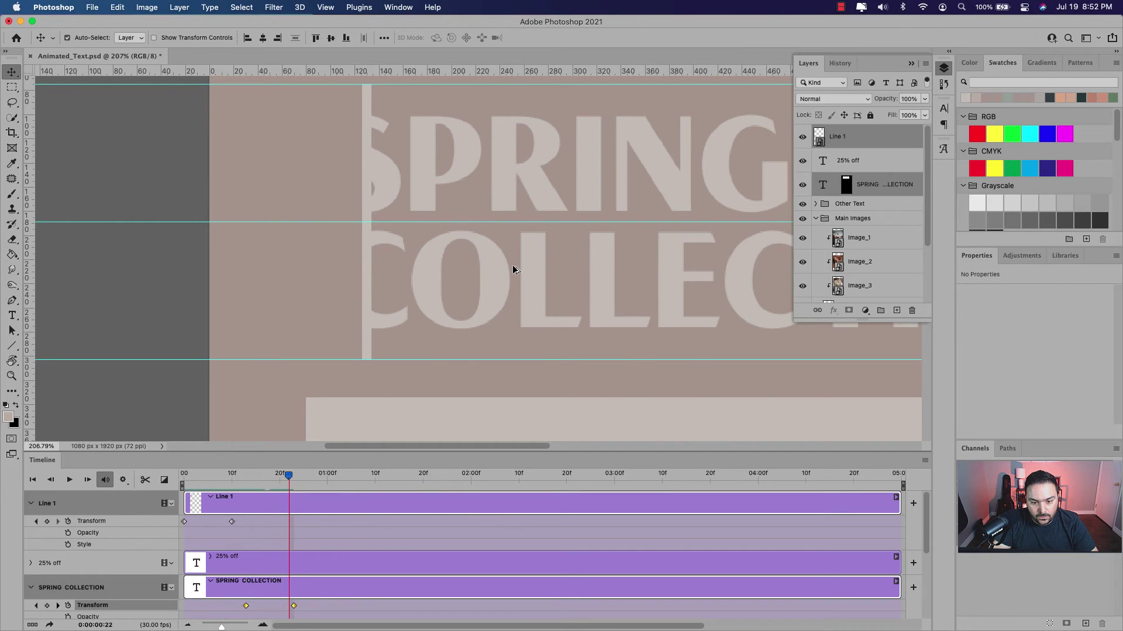
scroll(515, 269, "down", 6)
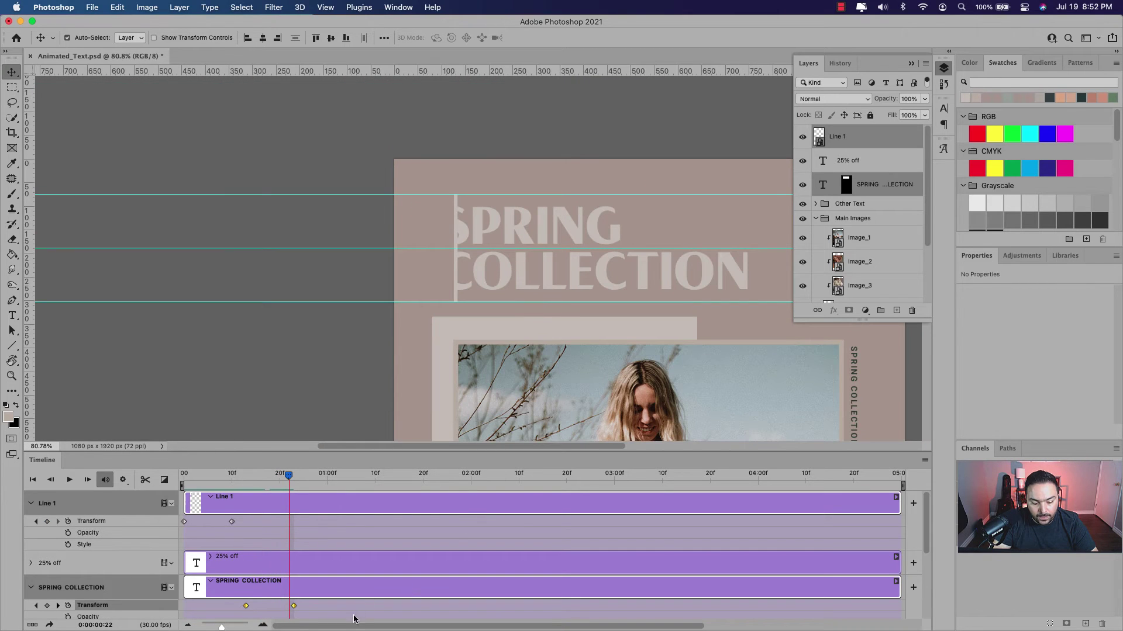
scroll(353, 628, "right", 3)
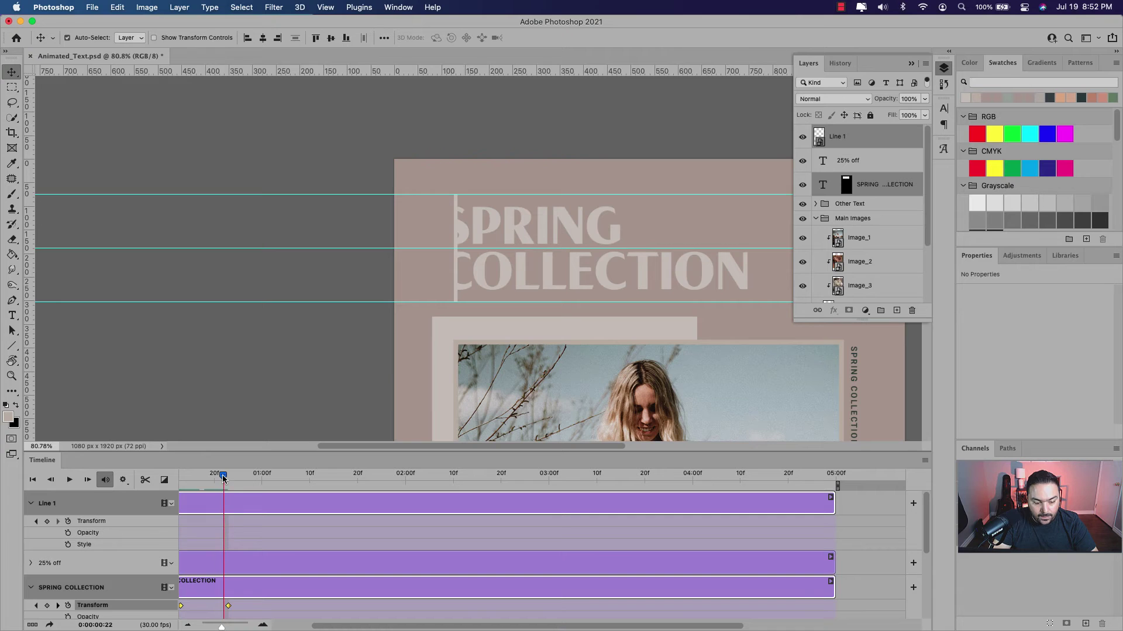
- Add two more Transform keyframes for Line 1, one at 01:10 and one at 01:20
left_click_drag(222, 474, 195, 474)
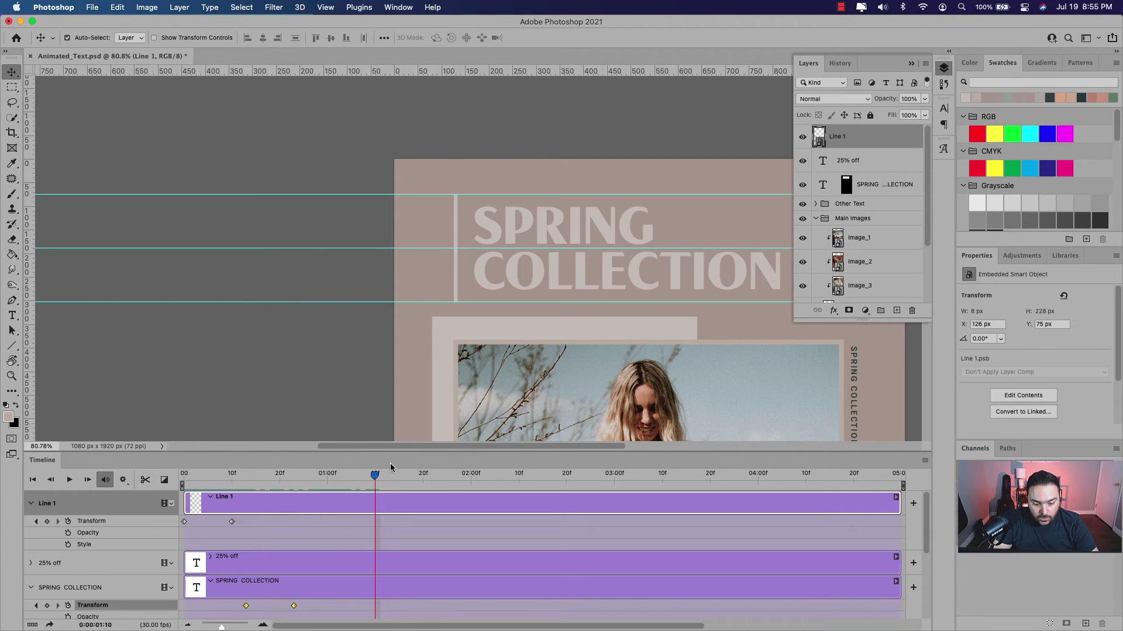
left_click(46, 522)
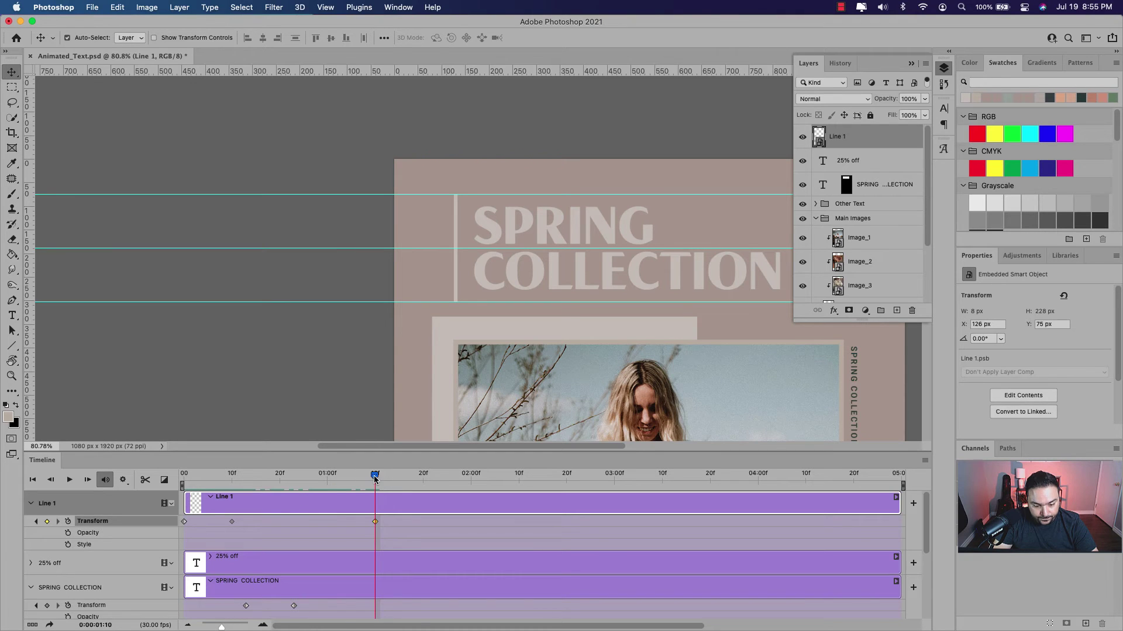
left_click_drag(373, 475, 422, 476)
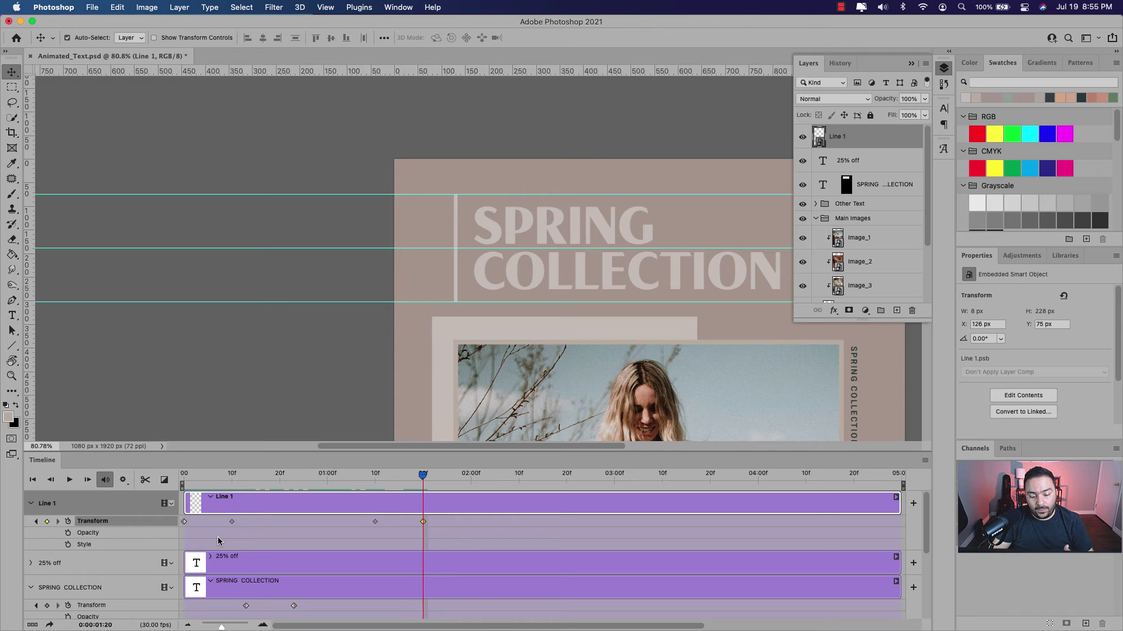
- Copy Line 1's collapsed Transform keyframe at frame 0 and paste it onto the keyframe at 01:20
left_click(184, 523)
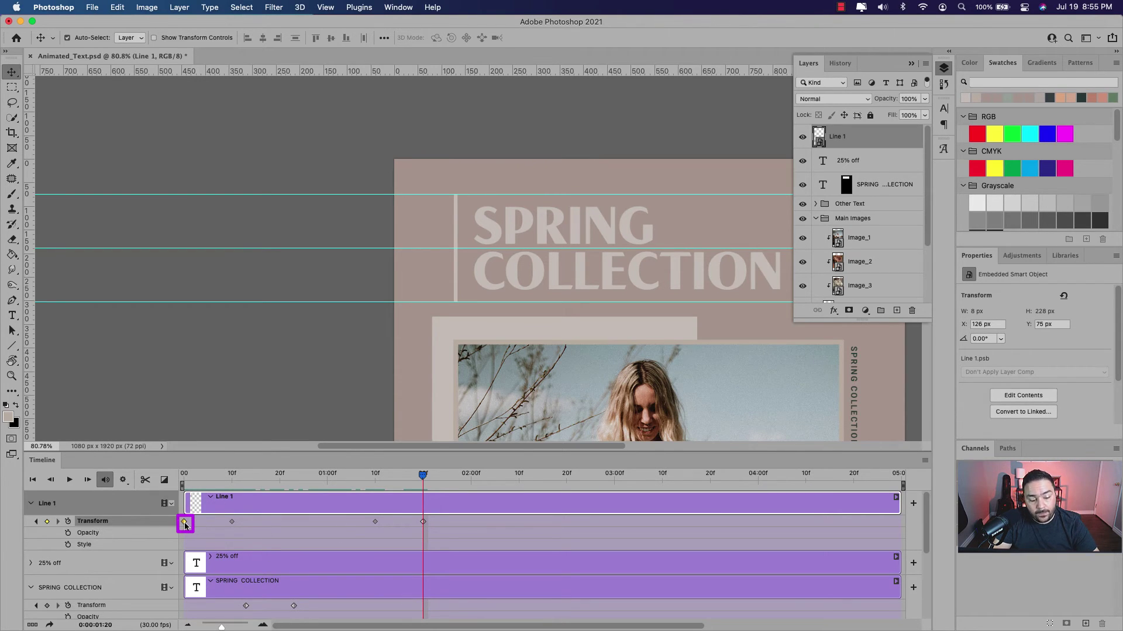
right_click(184, 524)
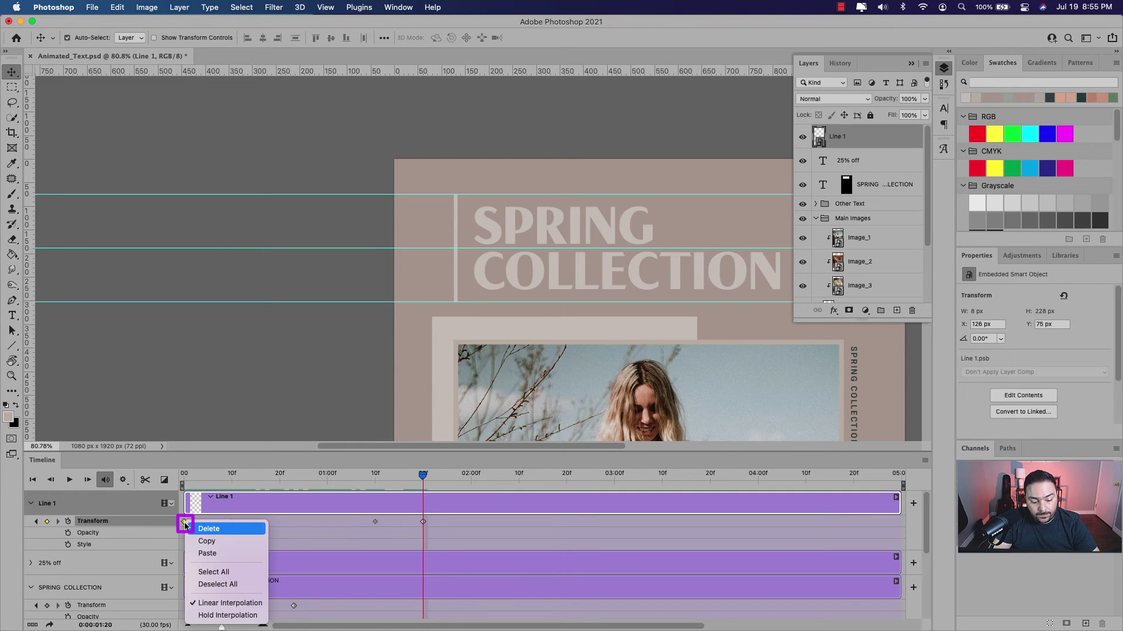
left_click(207, 542)
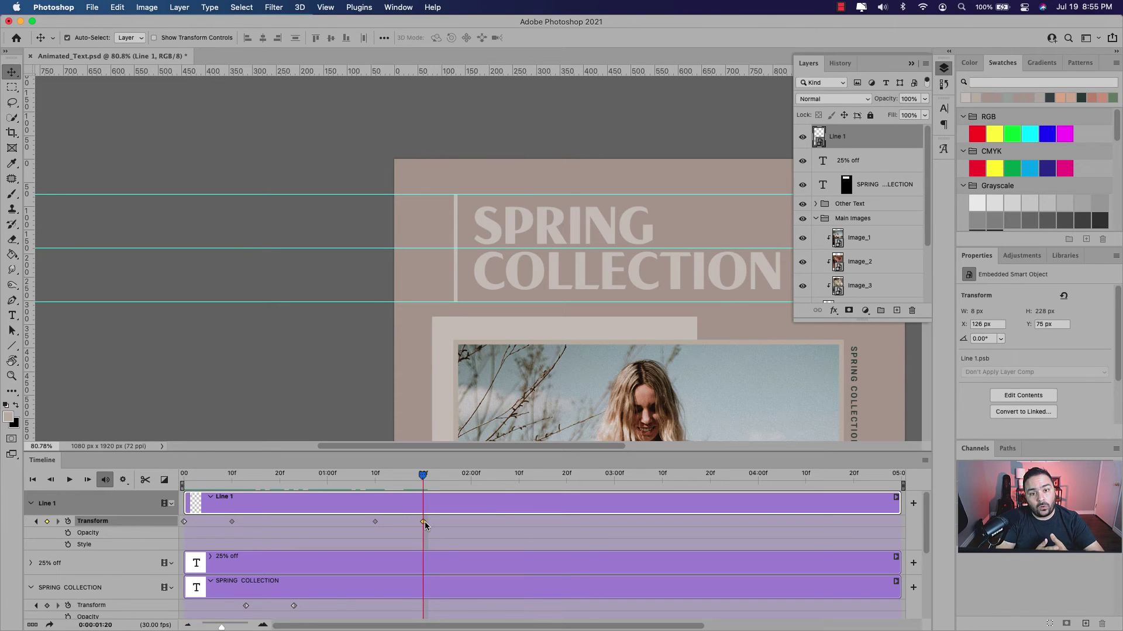
right_click(424, 521)
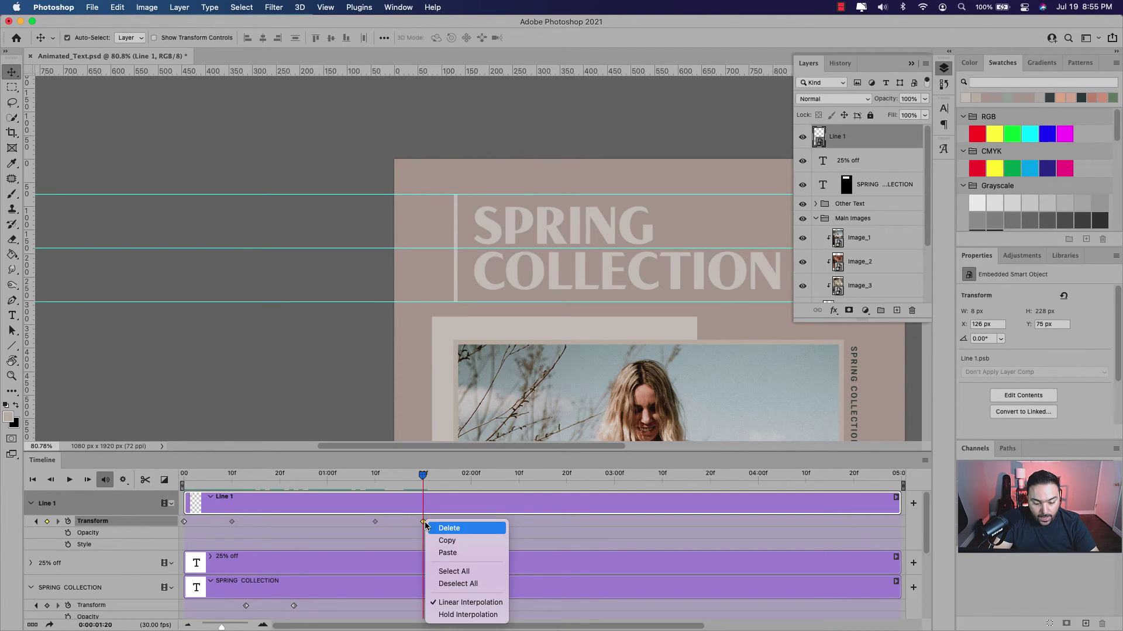
left_click(450, 554)
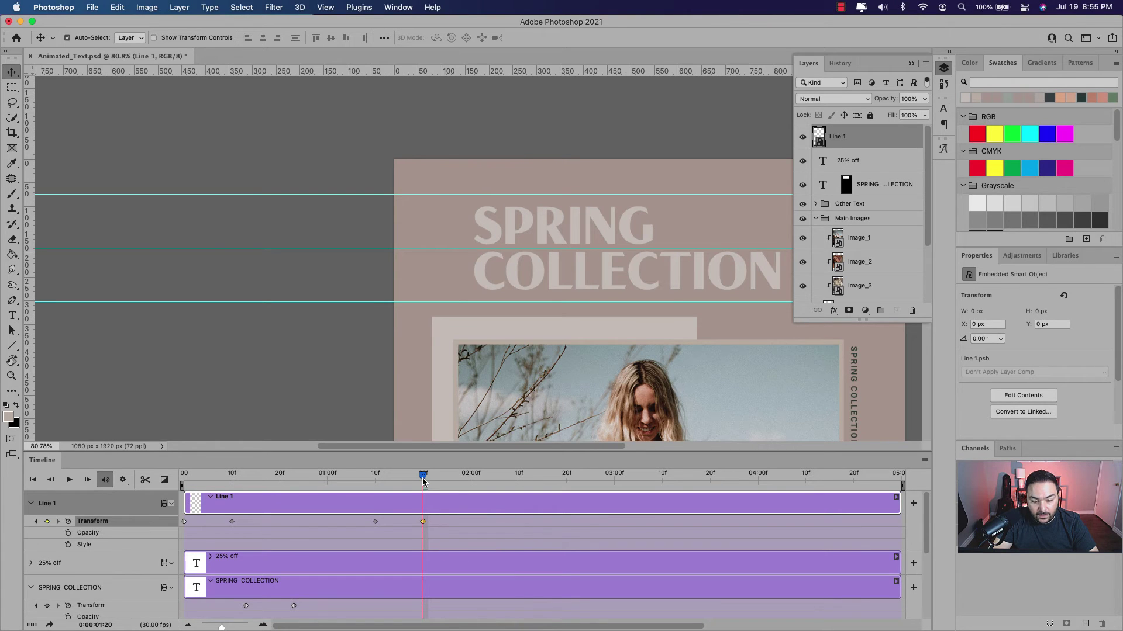
- Copy Line 1's full-height Transform keyframe at frame 10 and paste it onto the keyframe at 01:10
left_click_drag(425, 479, 374, 474)
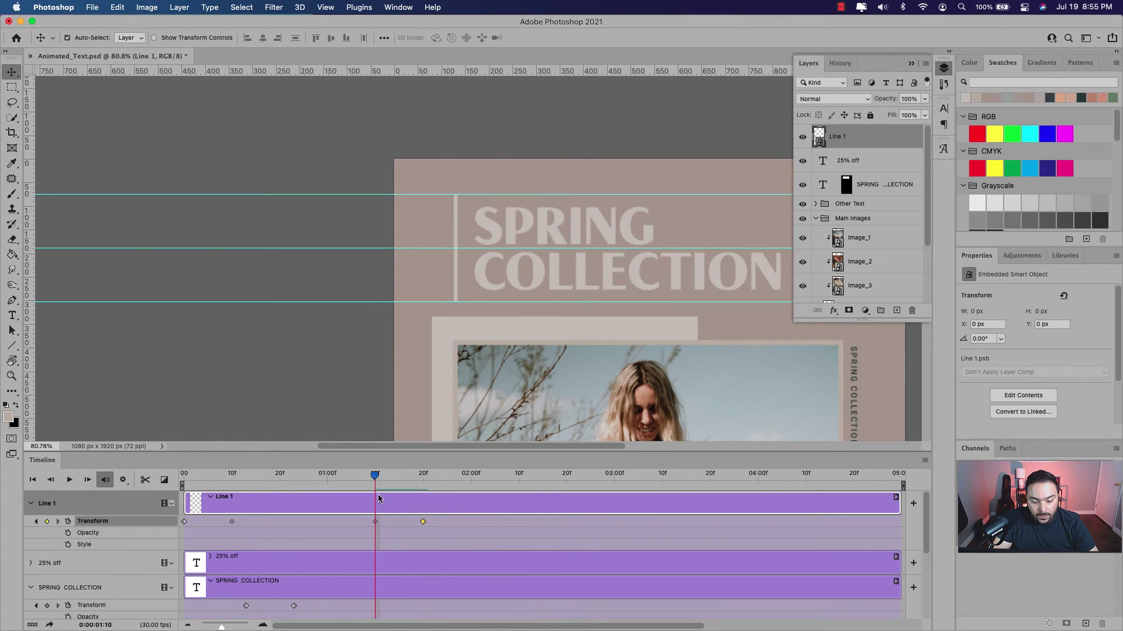
left_click(375, 522)
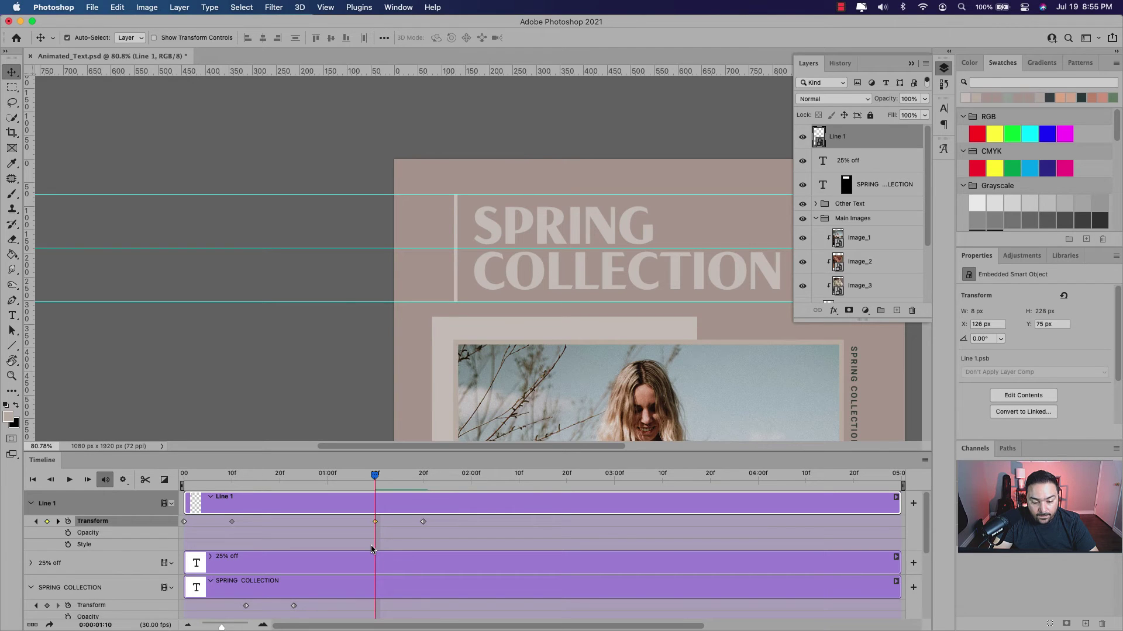
left_click(233, 521)
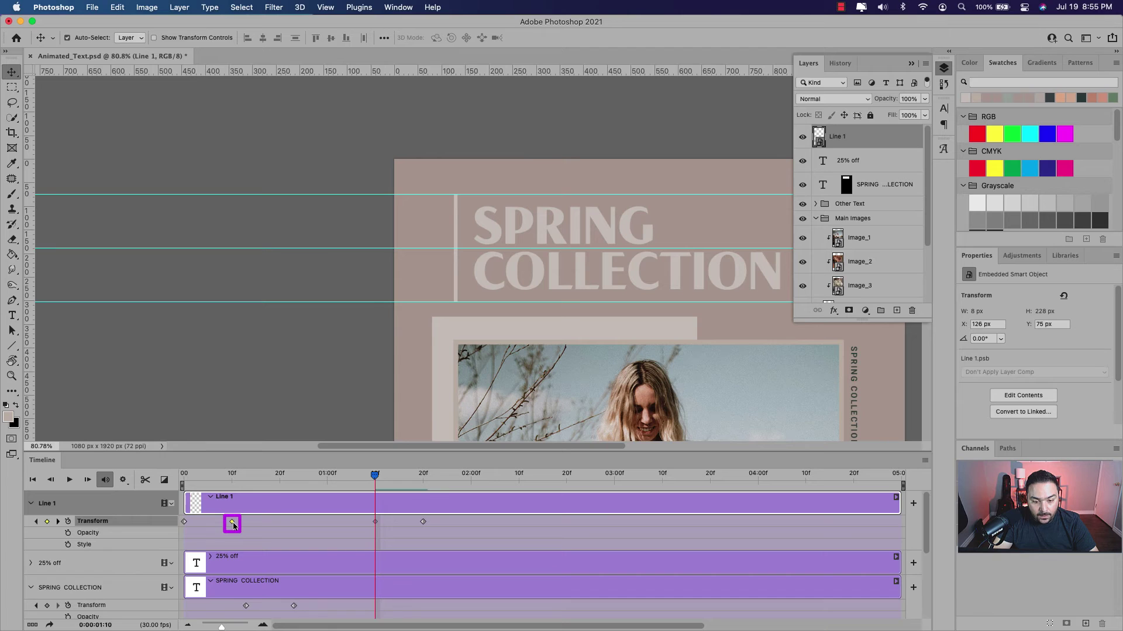
right_click(234, 524)
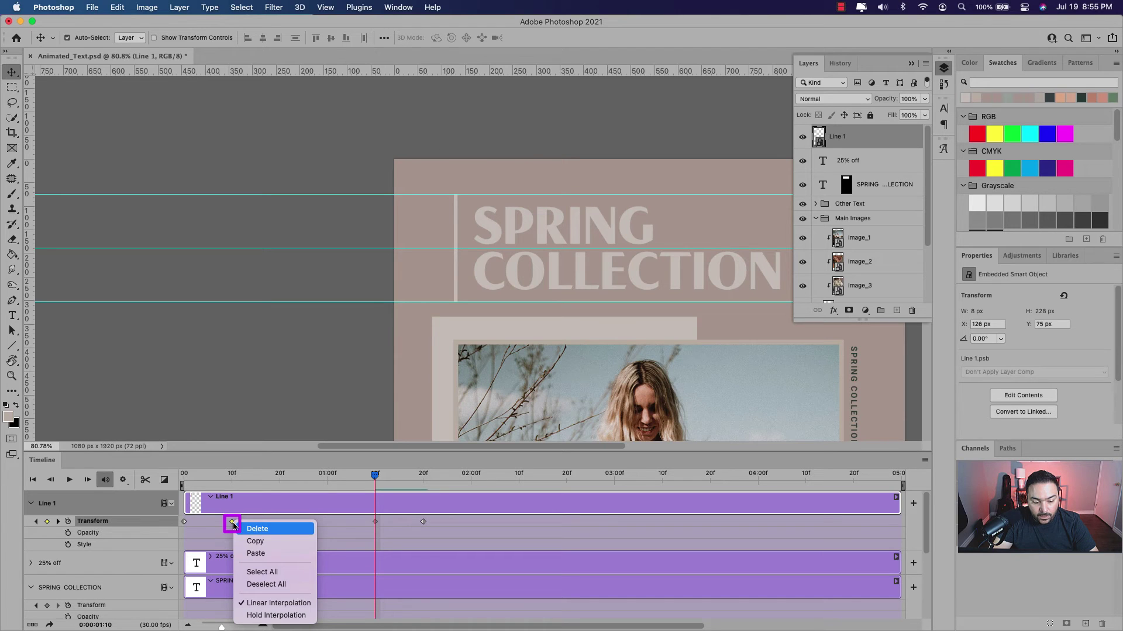
left_click(259, 542)
left_click(374, 522)
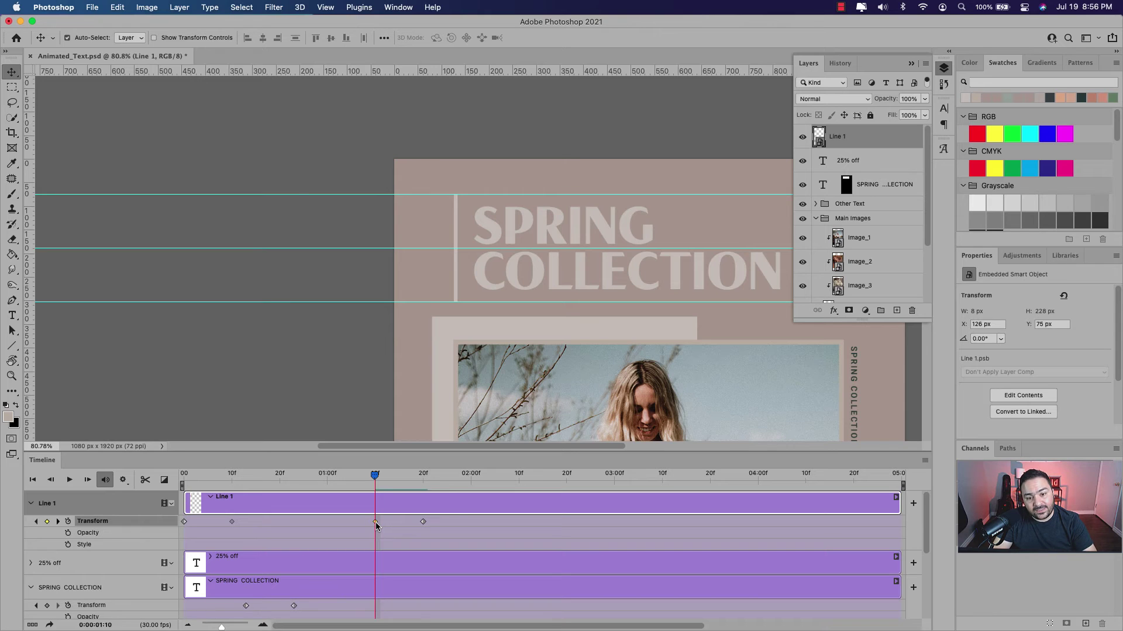
right_click(376, 523)
left_click(398, 553)
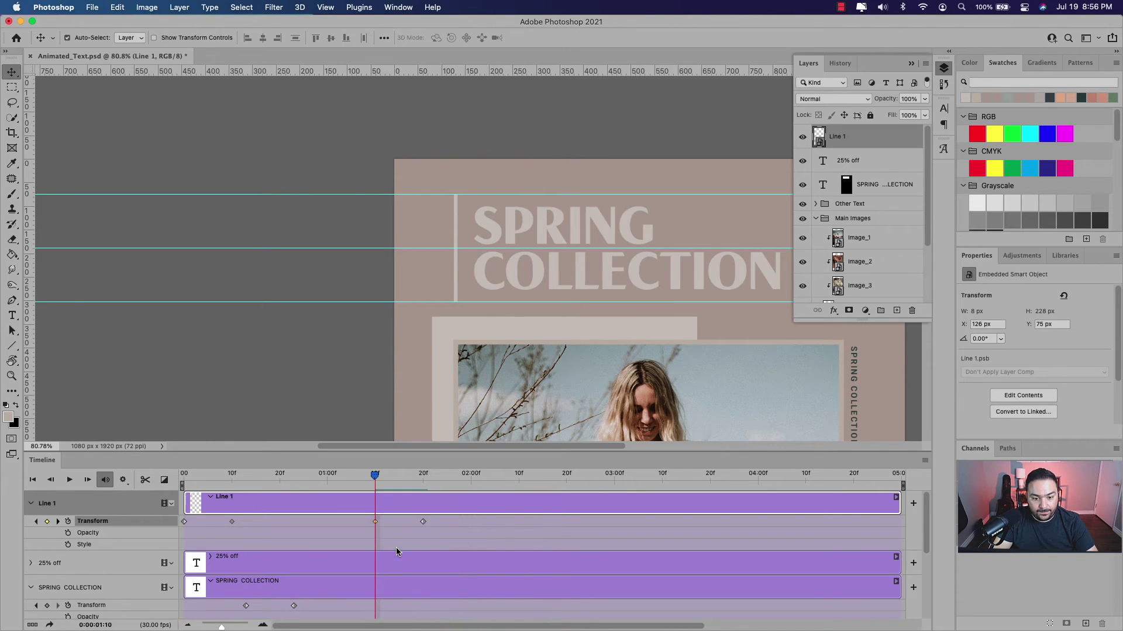
- Play the animation from the start twice to check the line growing and collapsing beside the heading
left_click_drag(373, 474, 166, 466)
key("space")
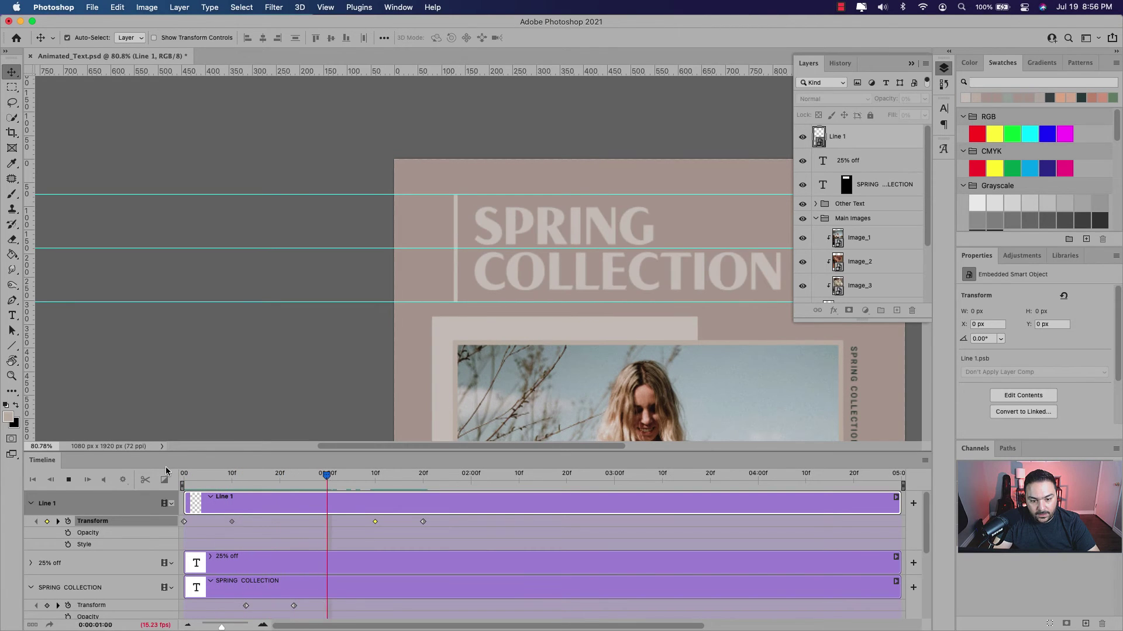
key("space")
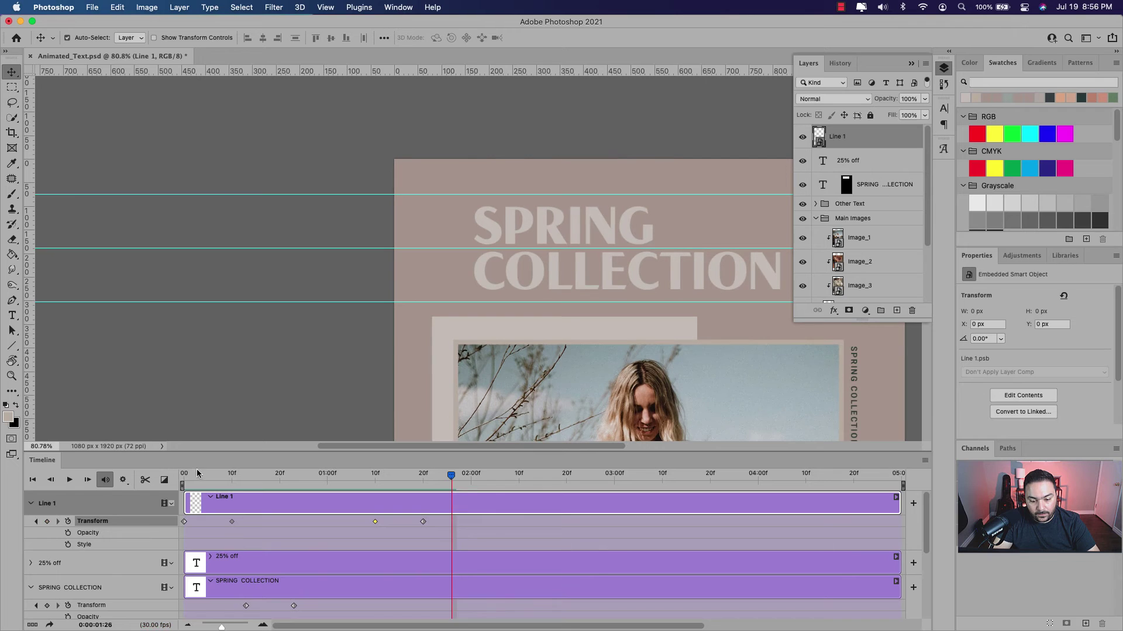
left_click_drag(454, 474, 175, 476)
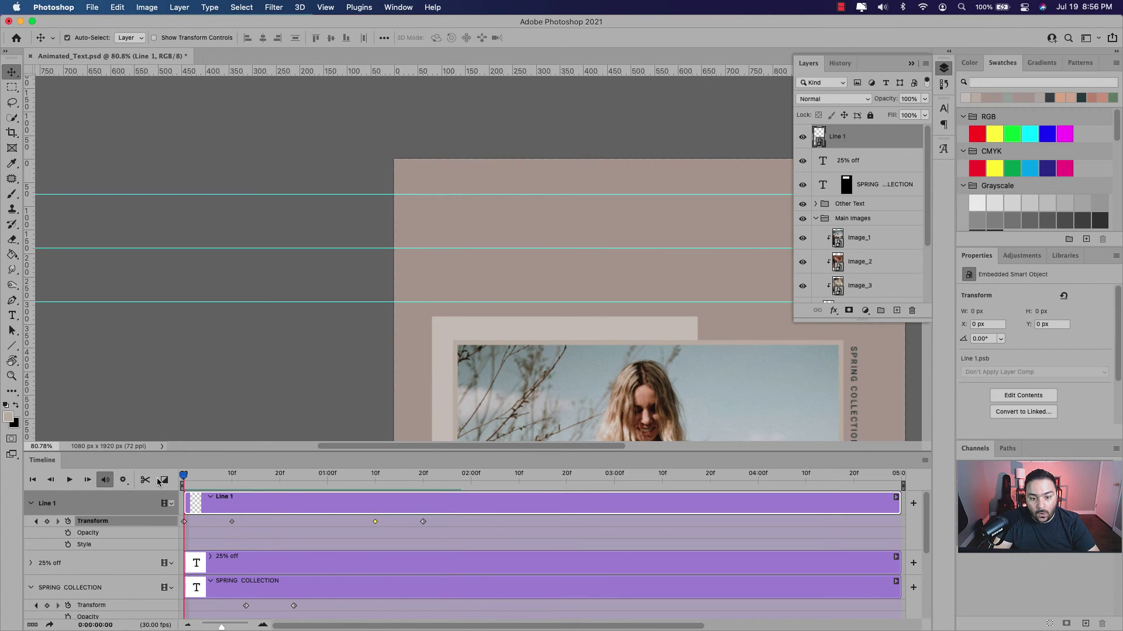
key("space")
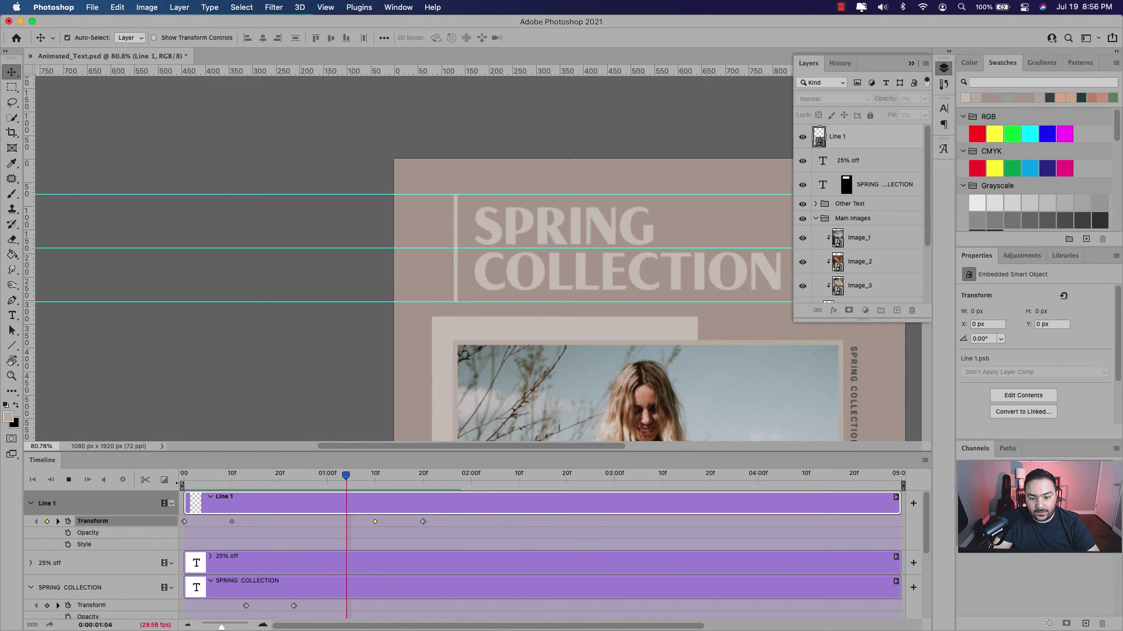
key("space")
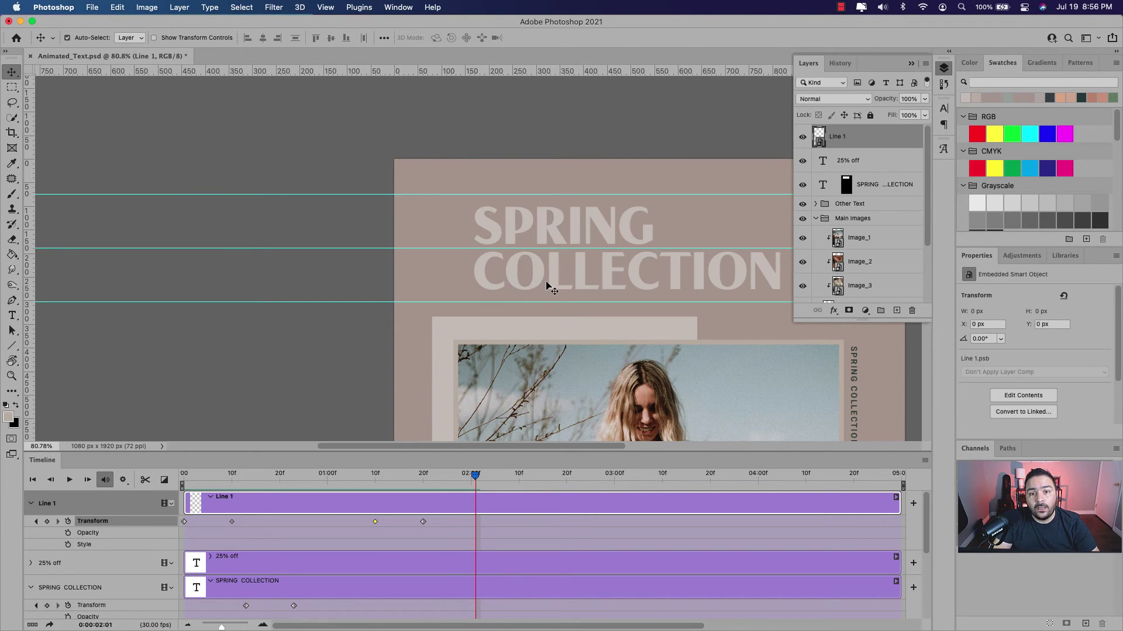
- Mask the 25% off text layer with a rectangular selection about 495 by 121 px around the text, and unlink the mask from the text
scroll(673, 354, "down", 10)
scroll(673, 354, "right", 5)
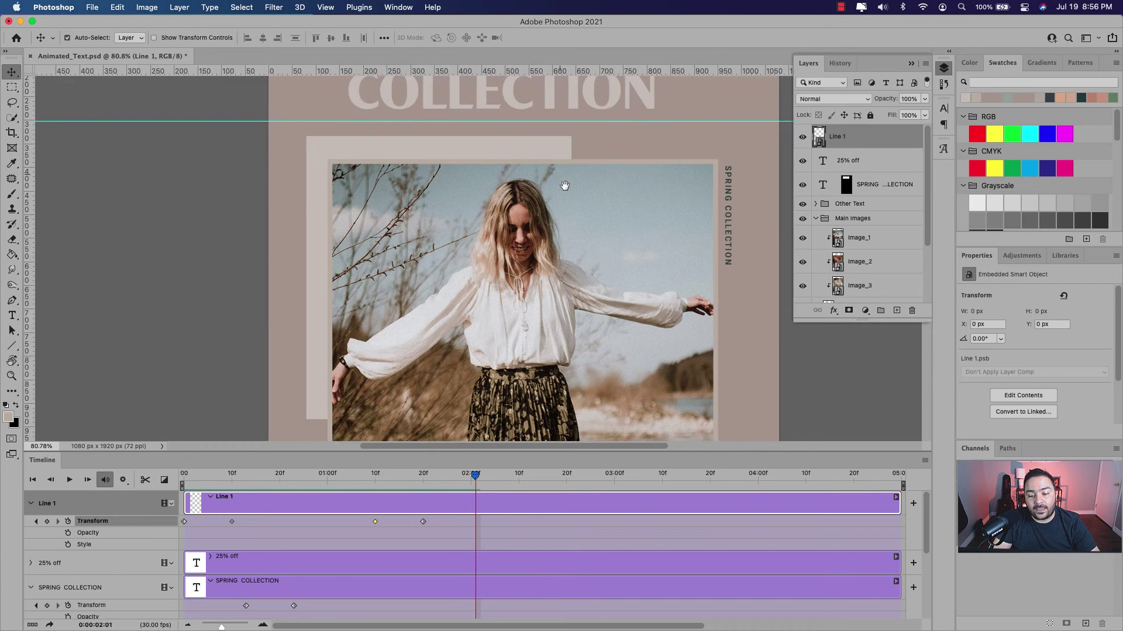
scroll(597, 356, "down", 10)
scroll(598, 356, "right", 3)
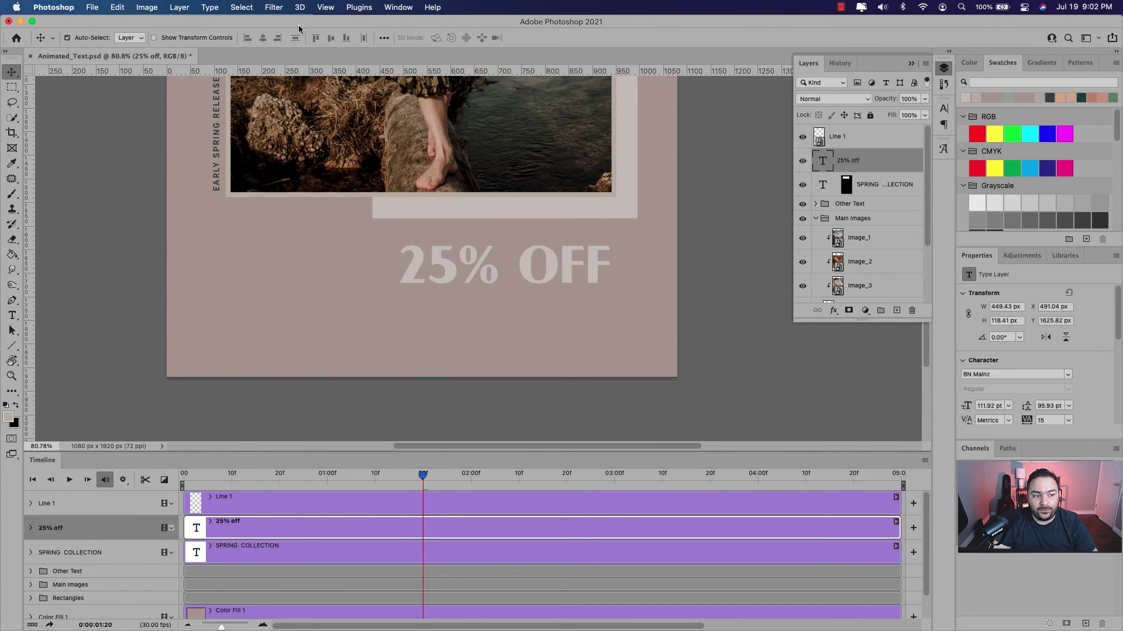
left_click(11, 88)
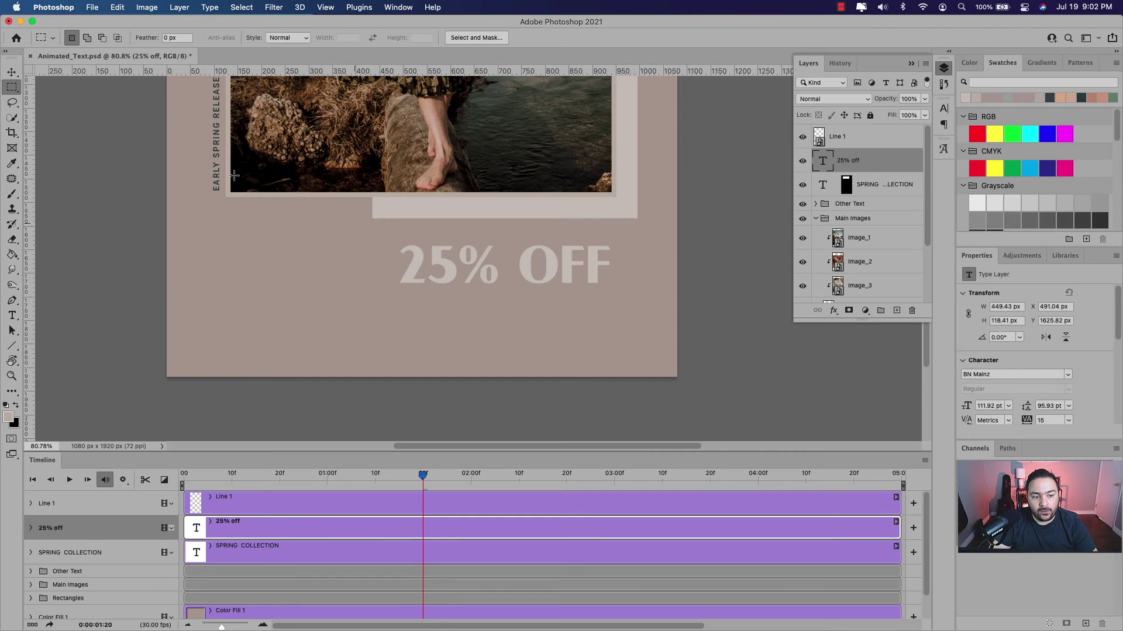
left_click_drag(385, 236, 620, 292)
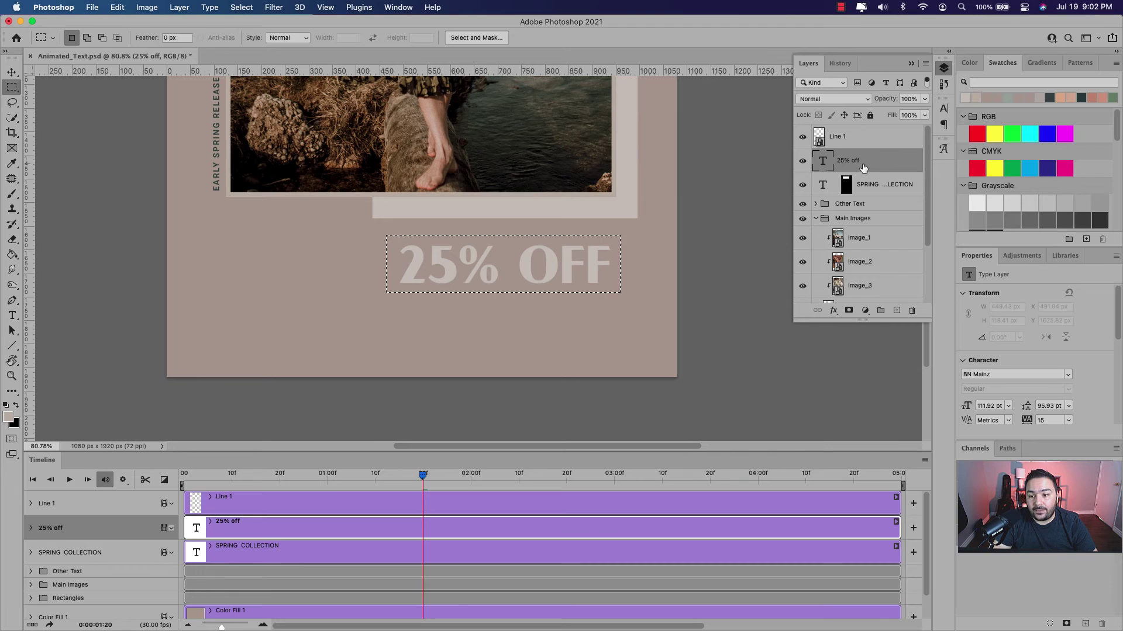
left_click(849, 311)
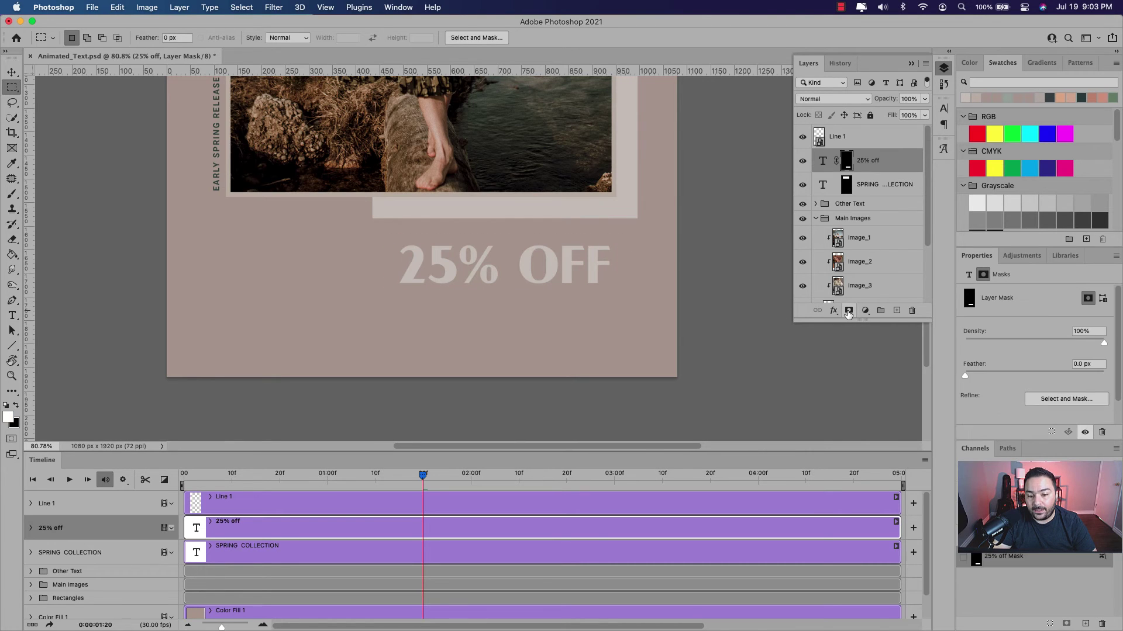
left_click(836, 164)
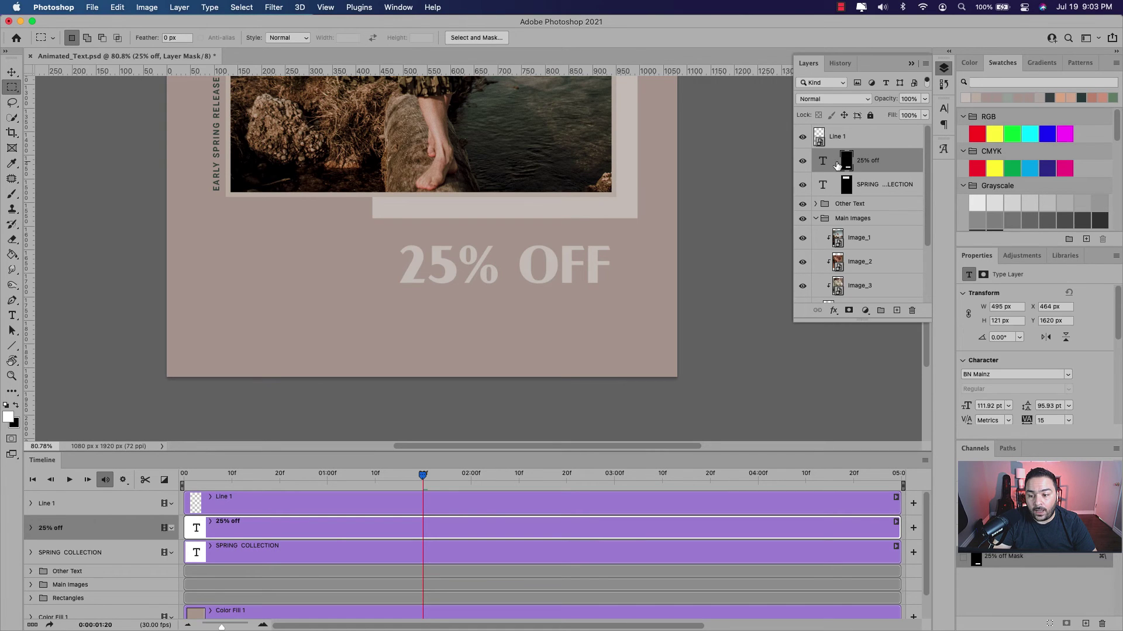
left_click(822, 164)
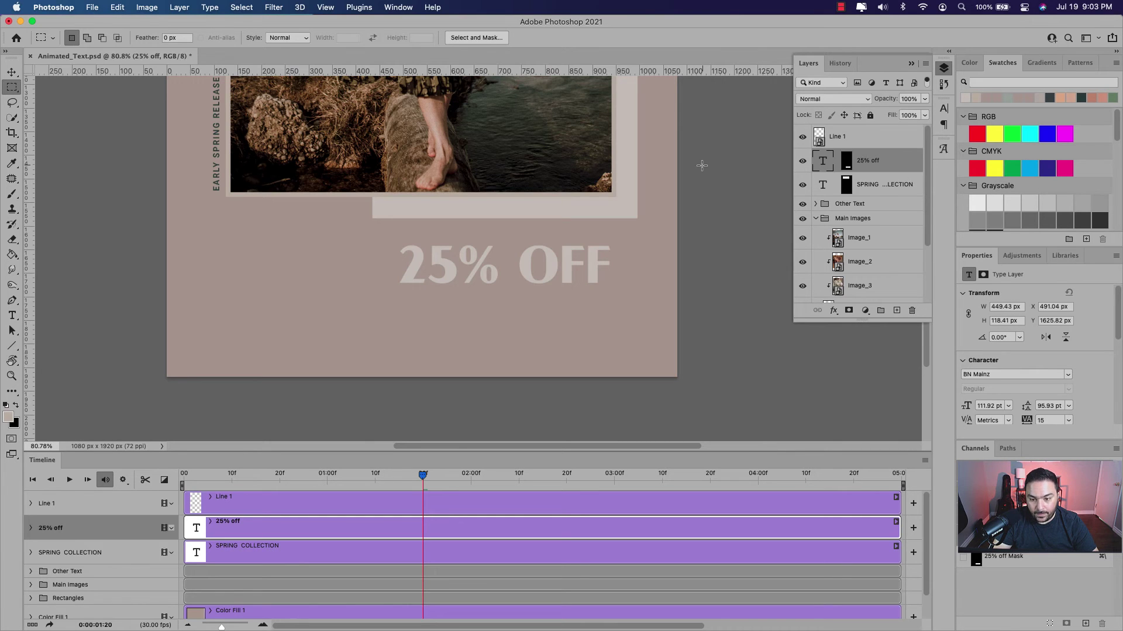
- Move the 25% off text up about 108 px out of its mask and enable its Transform keyframes at 01:20
key("v")
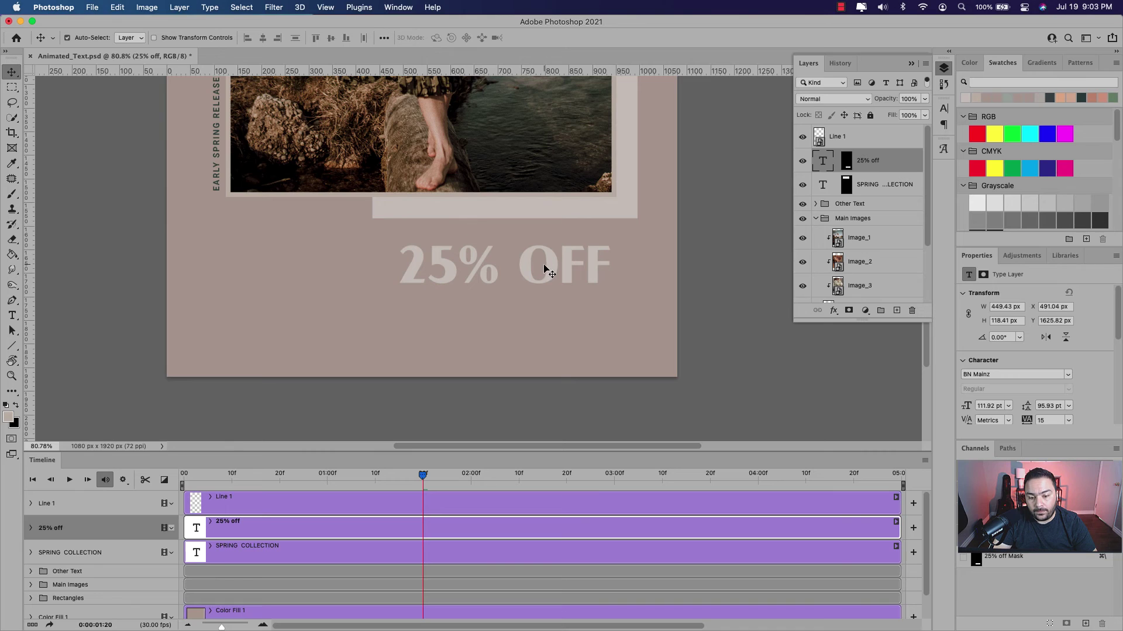
left_click_drag(555, 271, 551, 225)
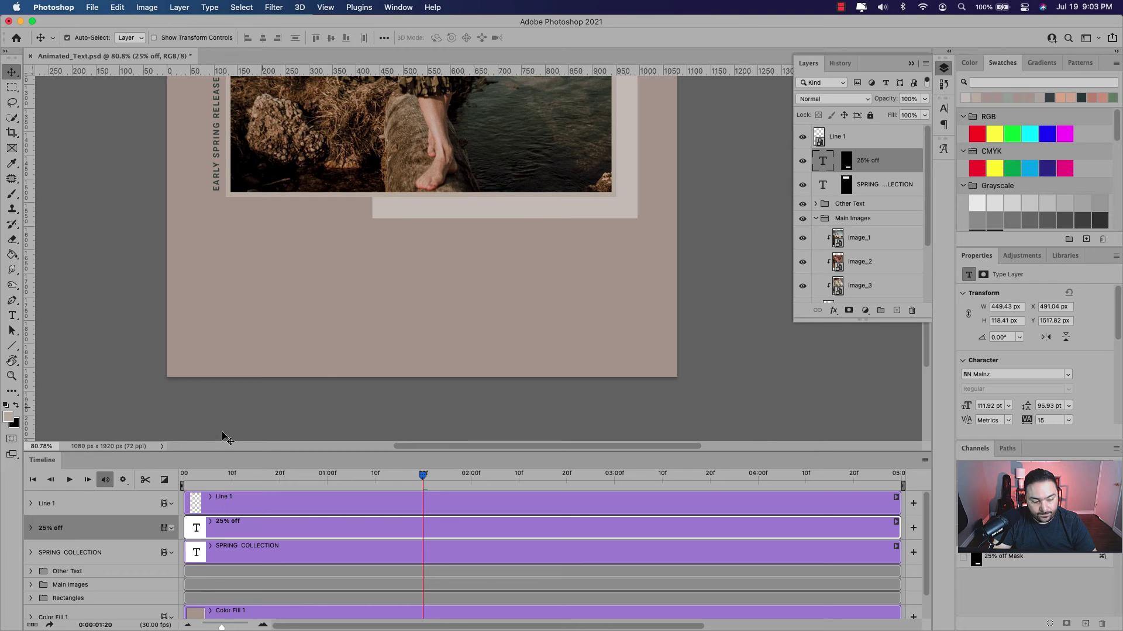
left_click(31, 528)
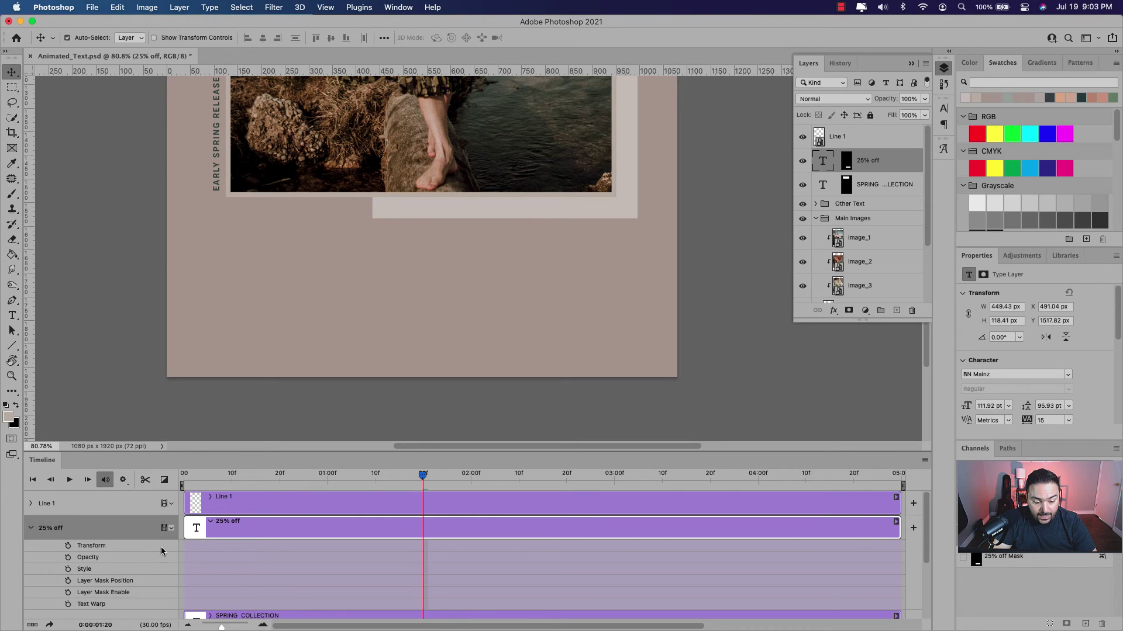
left_click(68, 546)
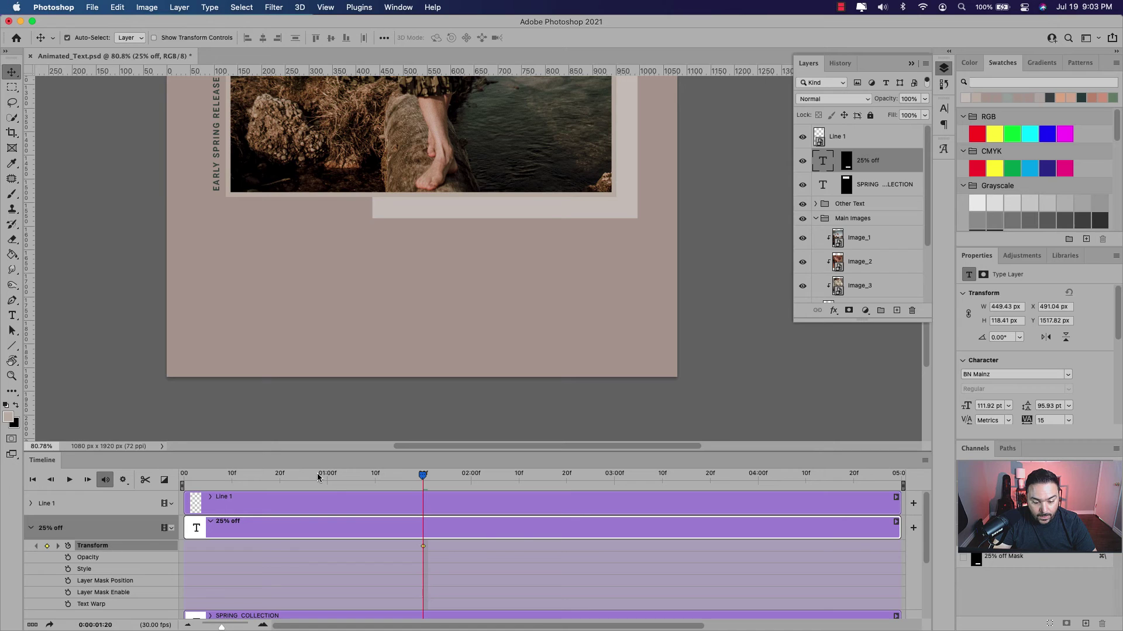
- Add a Transform keyframe for 25% off at 02:00, move the text about 104 px down into its mask, and return the playhead to the start
left_click_drag(421, 477, 470, 475)
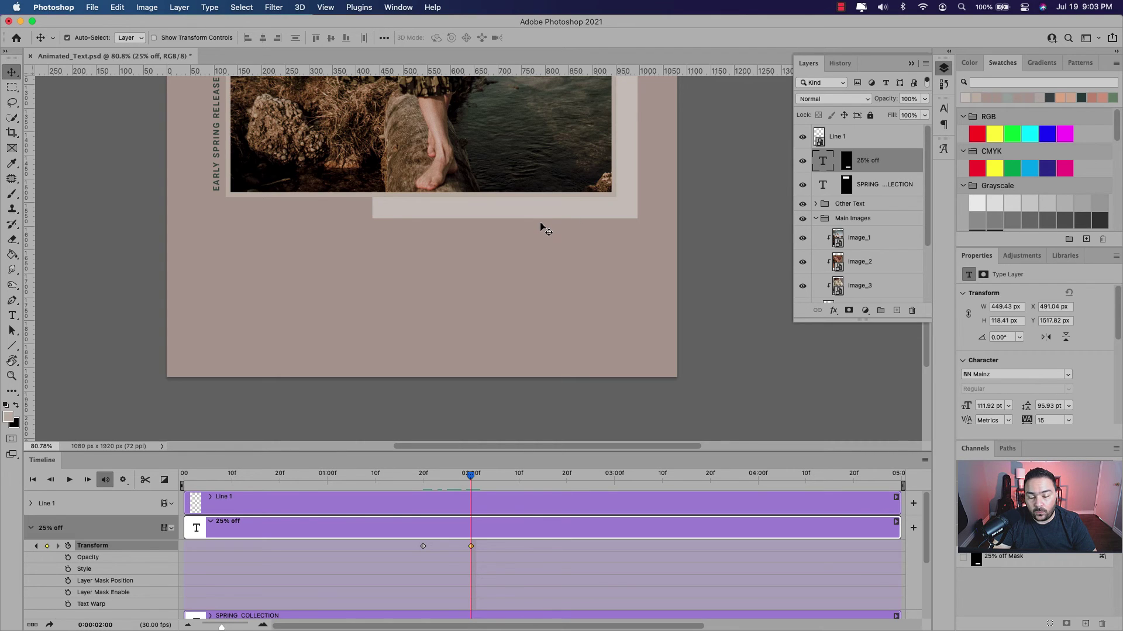
left_click_drag(541, 228, 541, 275)
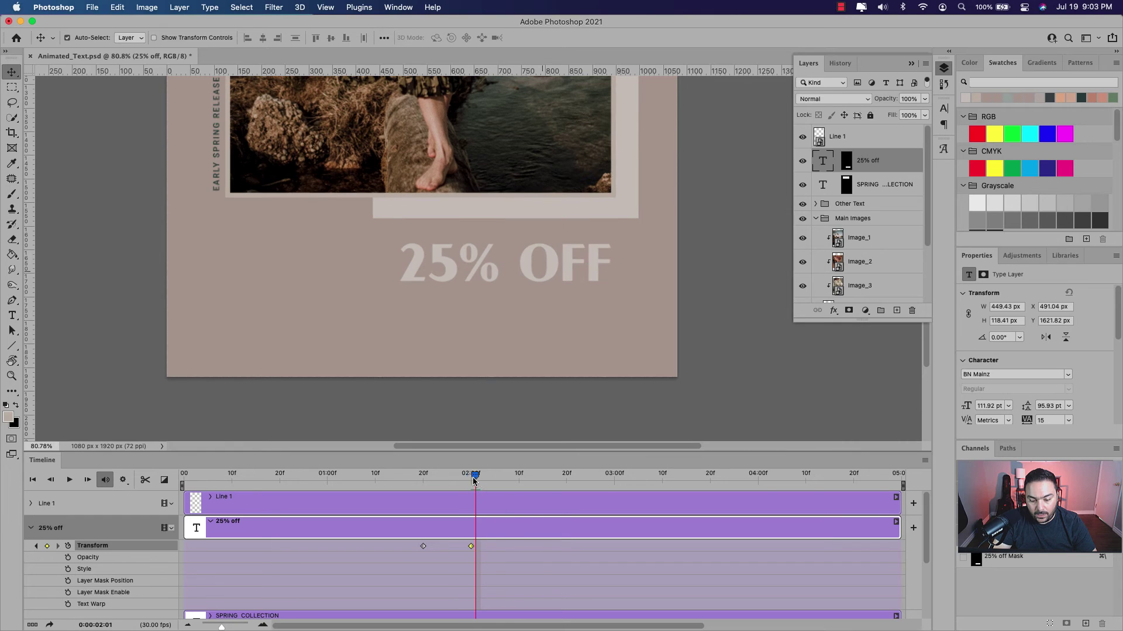
mouse_move(472, 478)
left_mouse_down()
mouse_move(395, 477)
mouse_move(483, 477)
mouse_move(411, 478)
mouse_move(483, 479)
mouse_move(471, 479)
left_mouse_up()
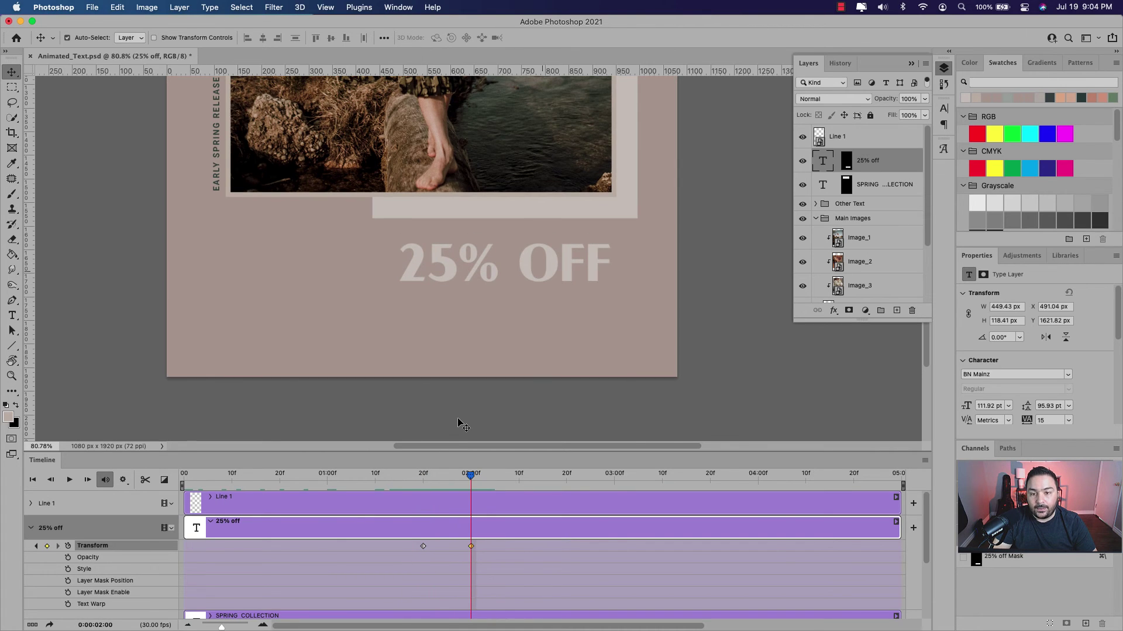
left_click(32, 528)
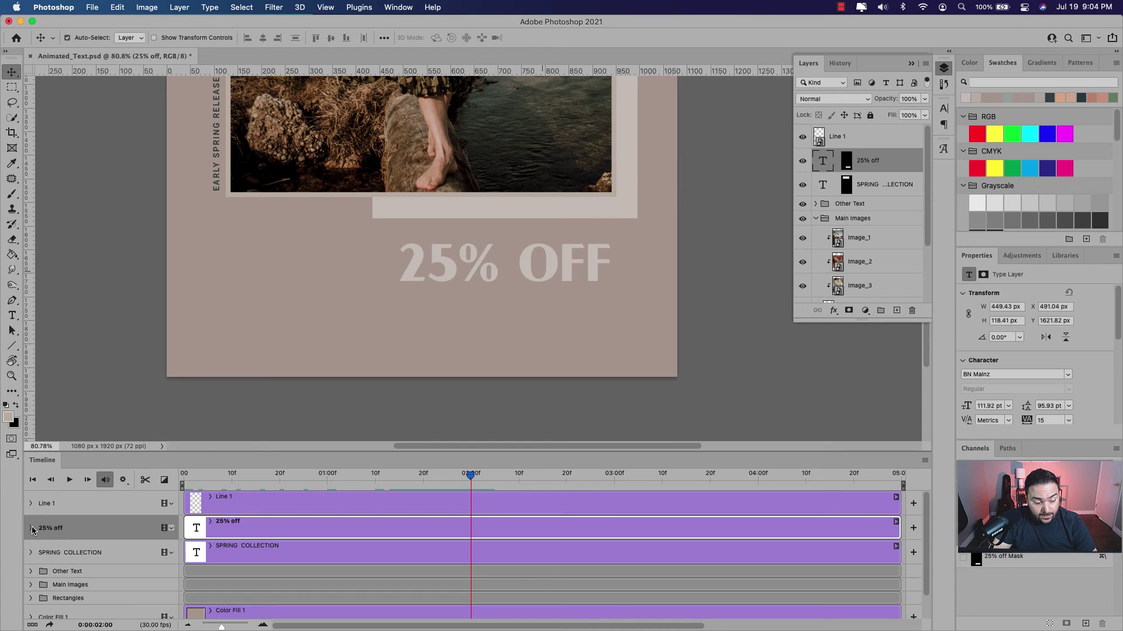
left_click_drag(471, 475, 156, 488)
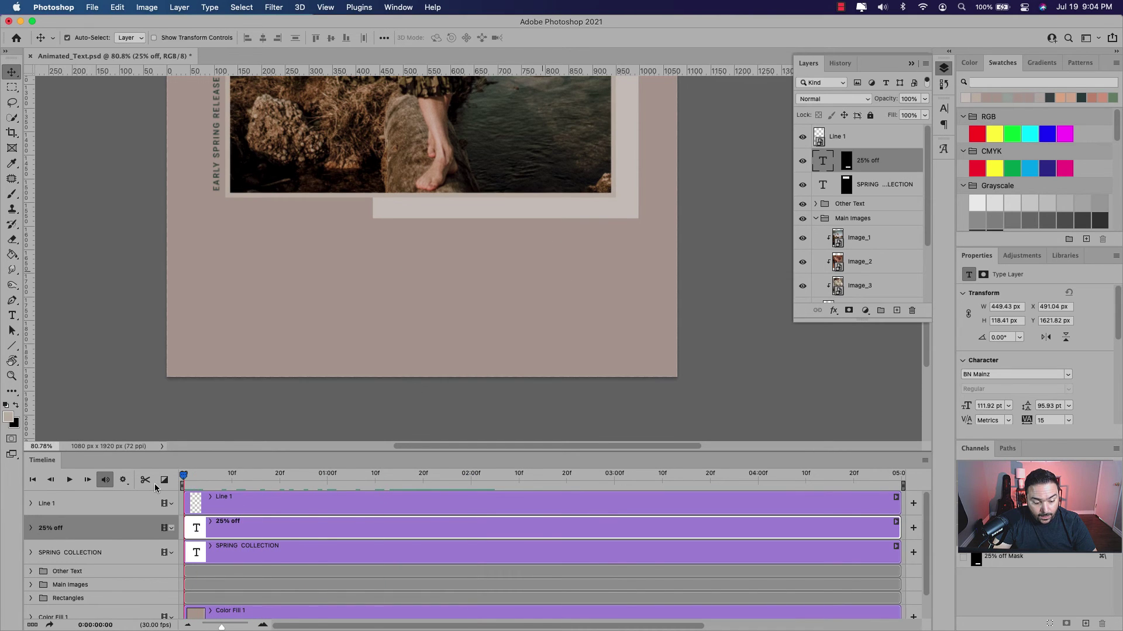
- Fit the whole canvas in view and play the animation from the start to check the 25% off text reveal
key("super+0")
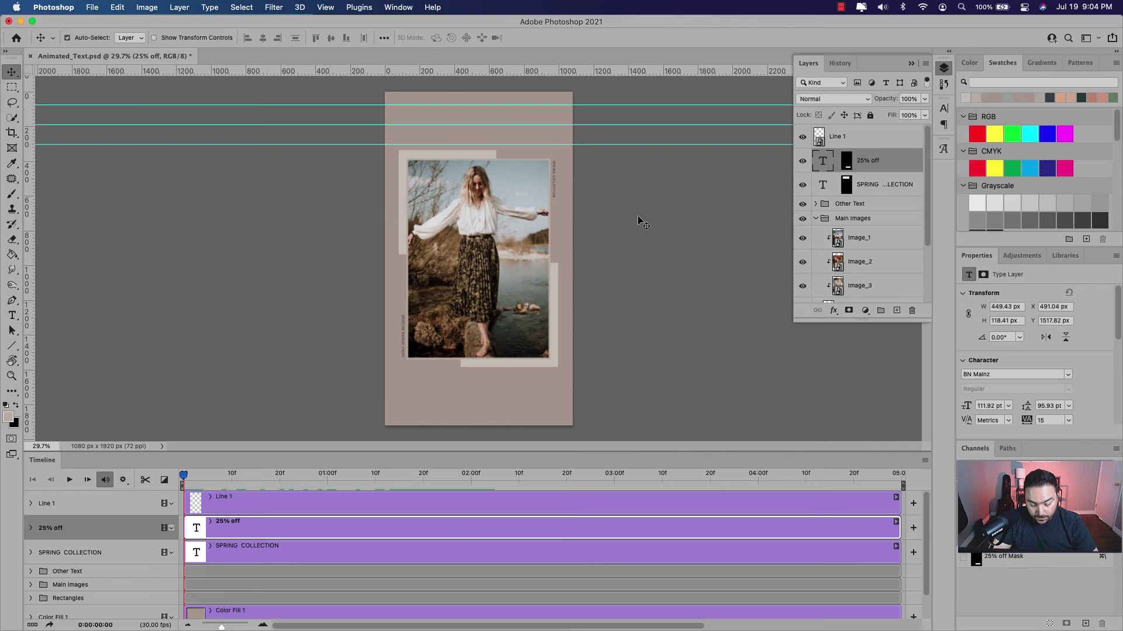
key("space")
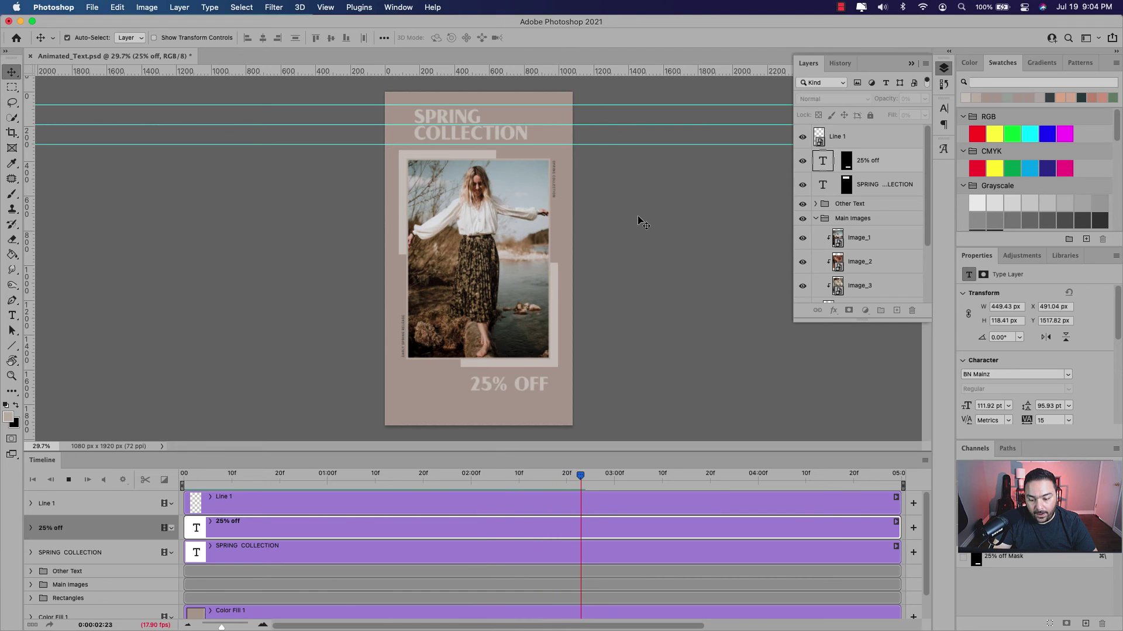
key("space")
- Compare the keyframe timing of Line 1, 25% off and SPRING COLLECTION, and shift both 25% off Transform keyframes to 01:10 and 01:20
left_click_drag(927, 506, 929, 546)
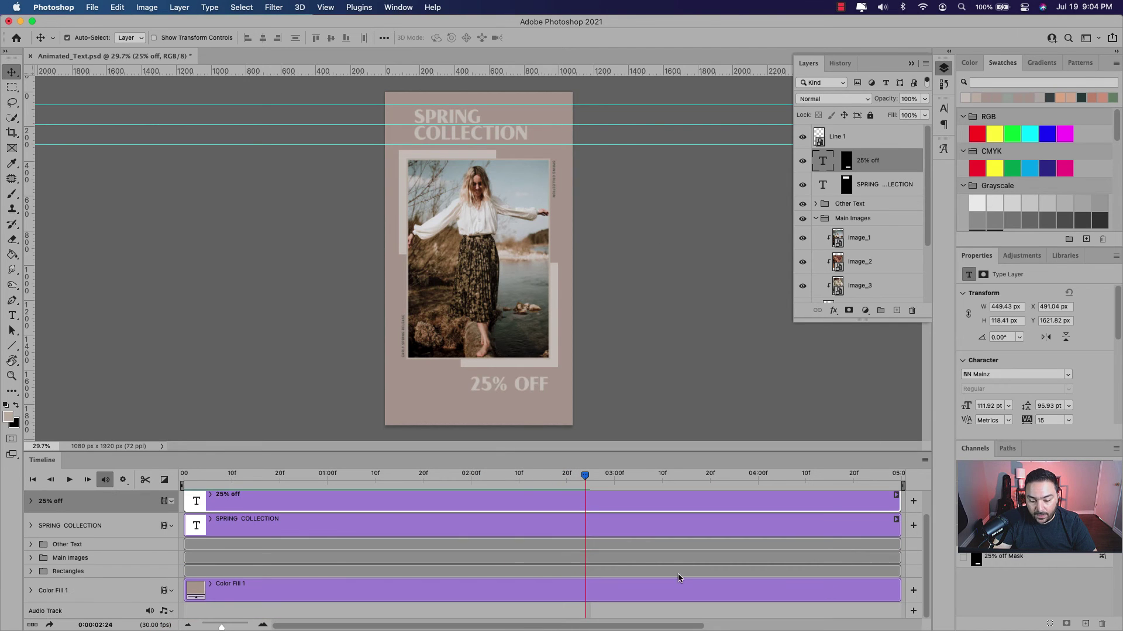
left_click(30, 502)
scroll(48, 509, "up", 1)
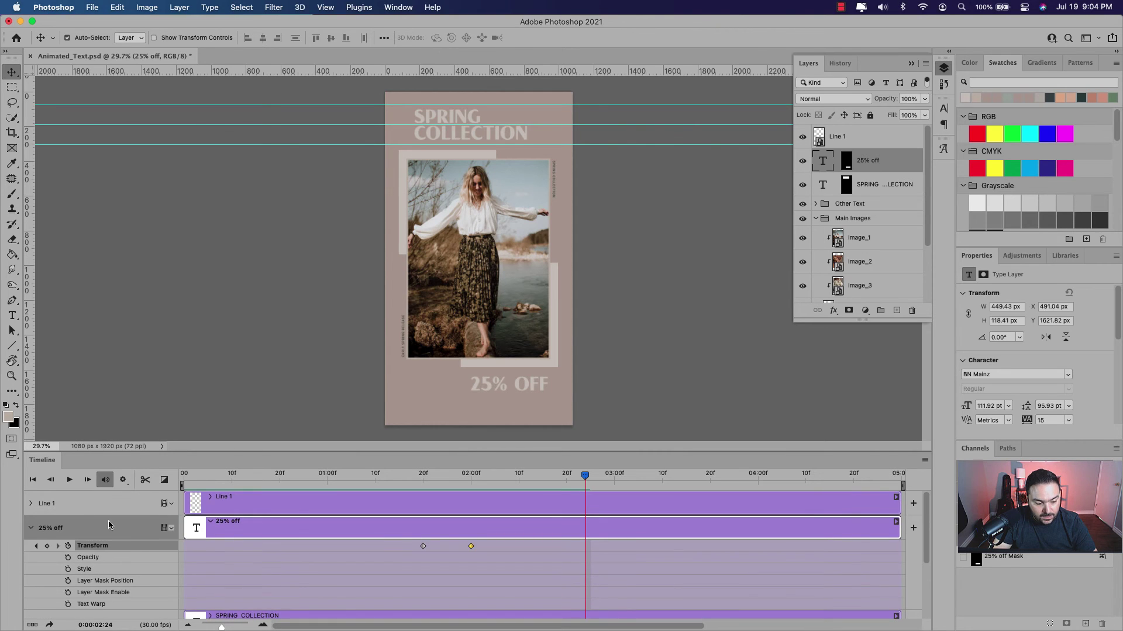
left_click(32, 504)
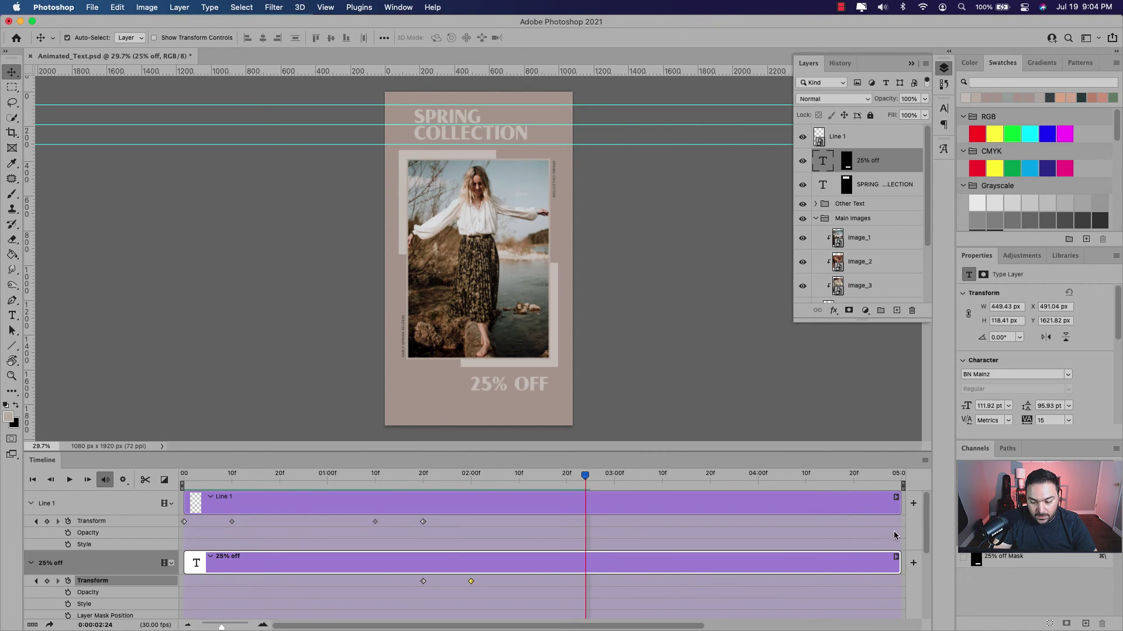
mouse_move(927, 519)
left_mouse_down()
mouse_move(925, 541)
mouse_move(925, 502)
left_mouse_up()
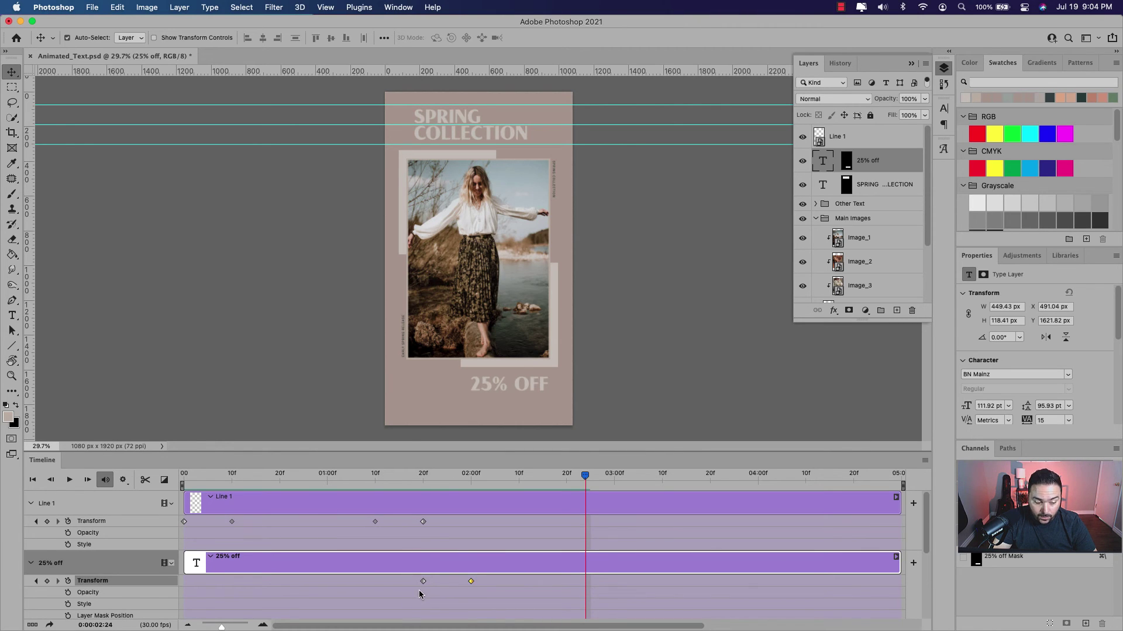
scroll(420, 594, "down", 5)
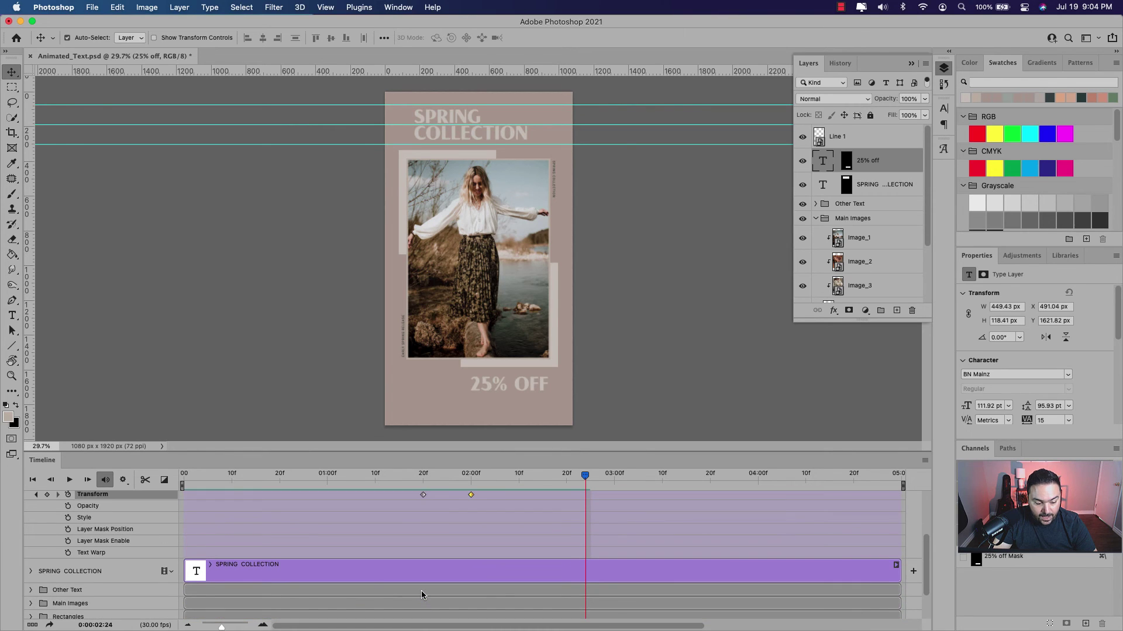
left_click(31, 542)
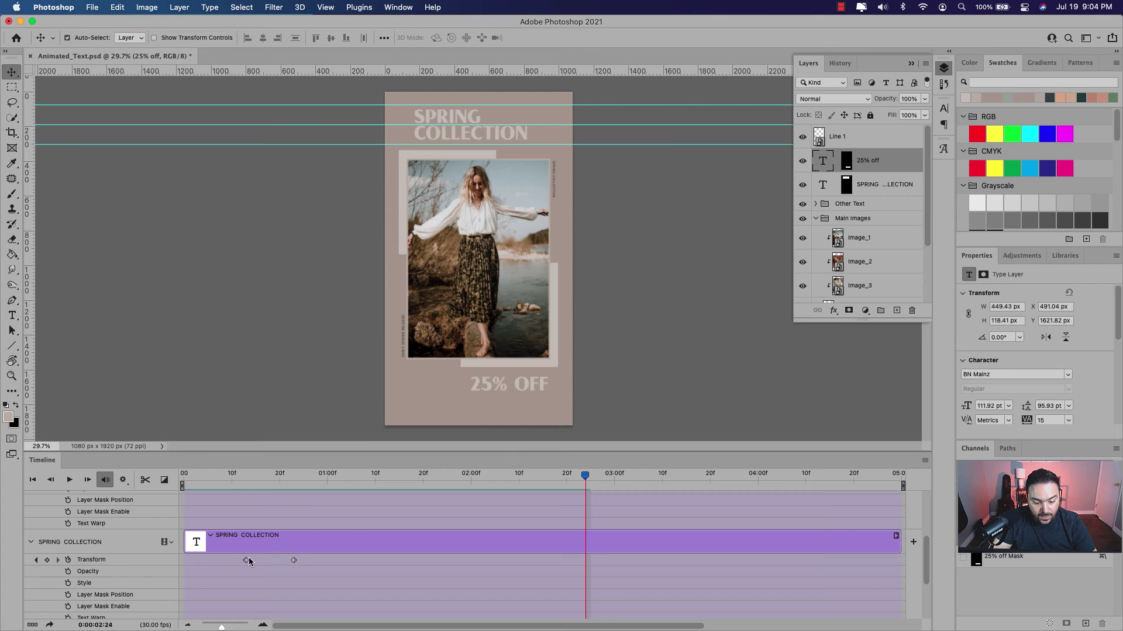
left_click_drag(923, 571, 927, 553)
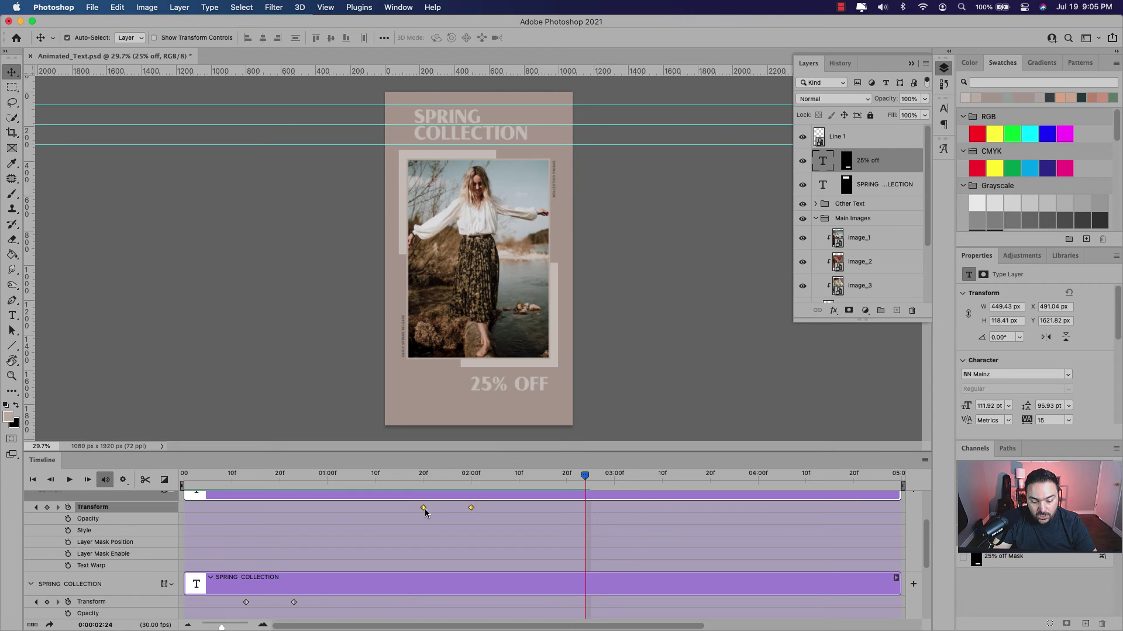
left_click_drag(424, 509, 380, 510)
- Return the playhead to the start and play the animation twice to check the retimed 25% off text
left_click_drag(584, 477, 476, 477)
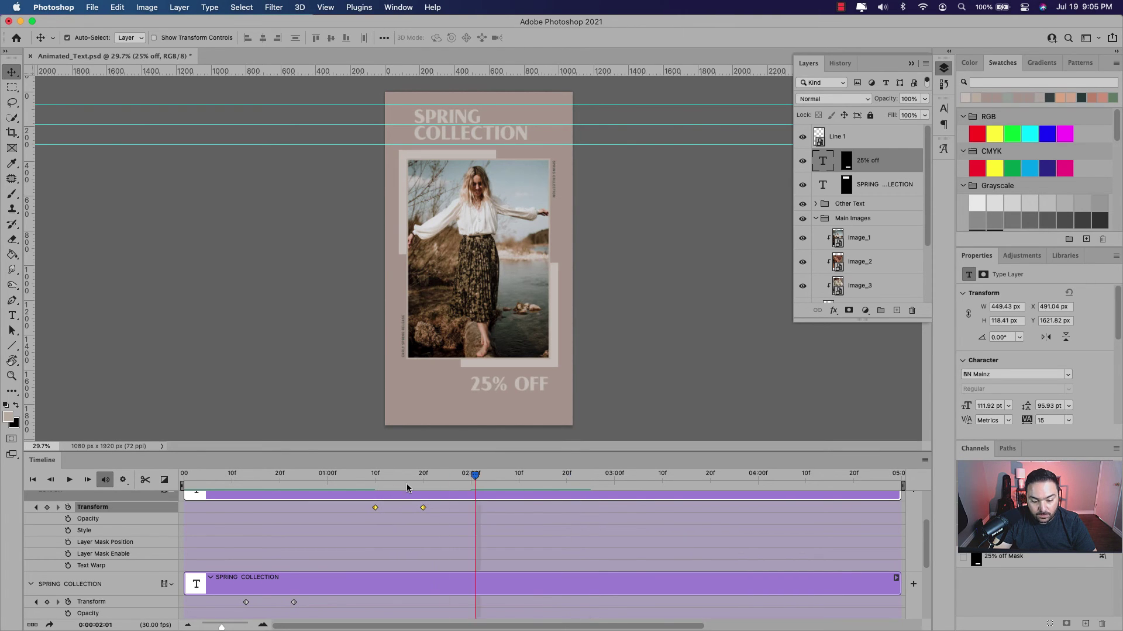
left_click_drag(407, 489, 166, 486)
key("space")
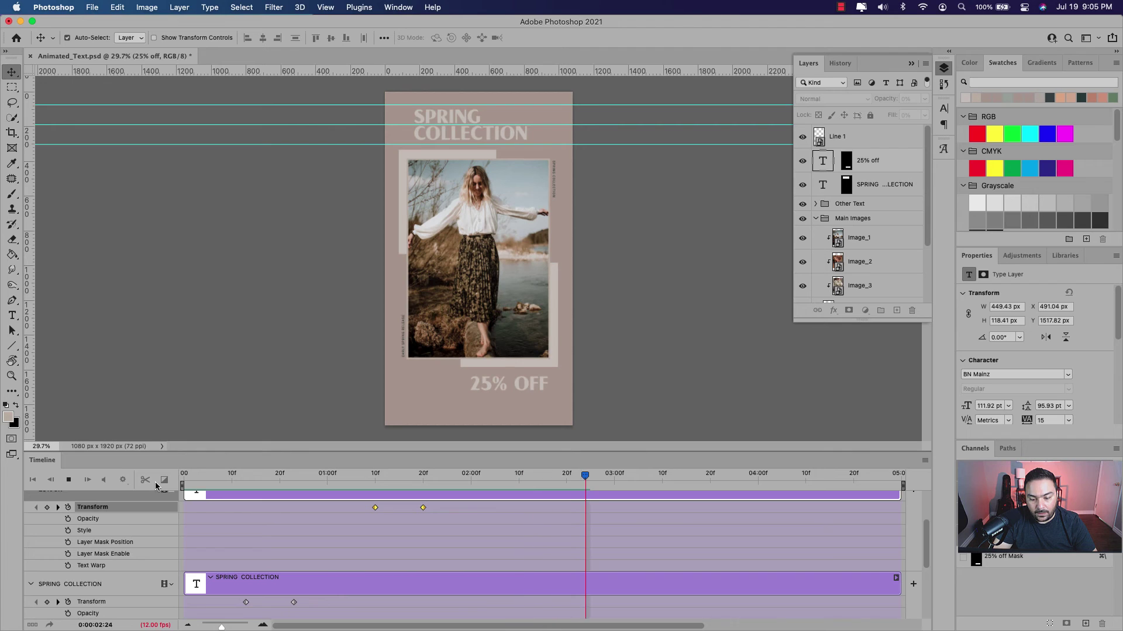
key("space")
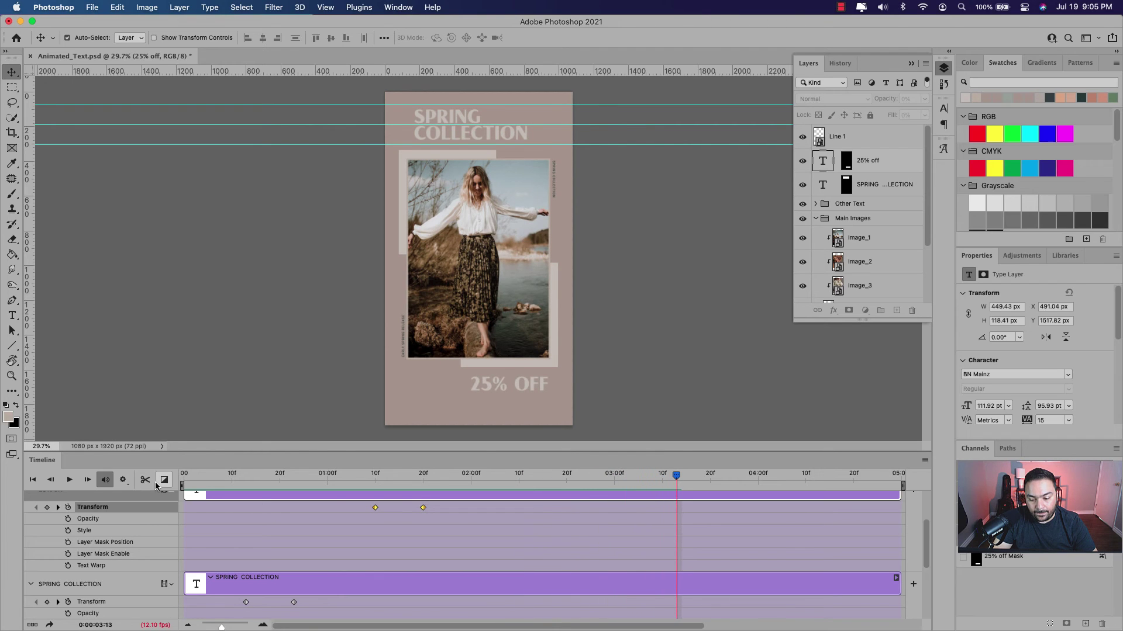
left_click_drag(672, 476, 168, 484)
key("space")
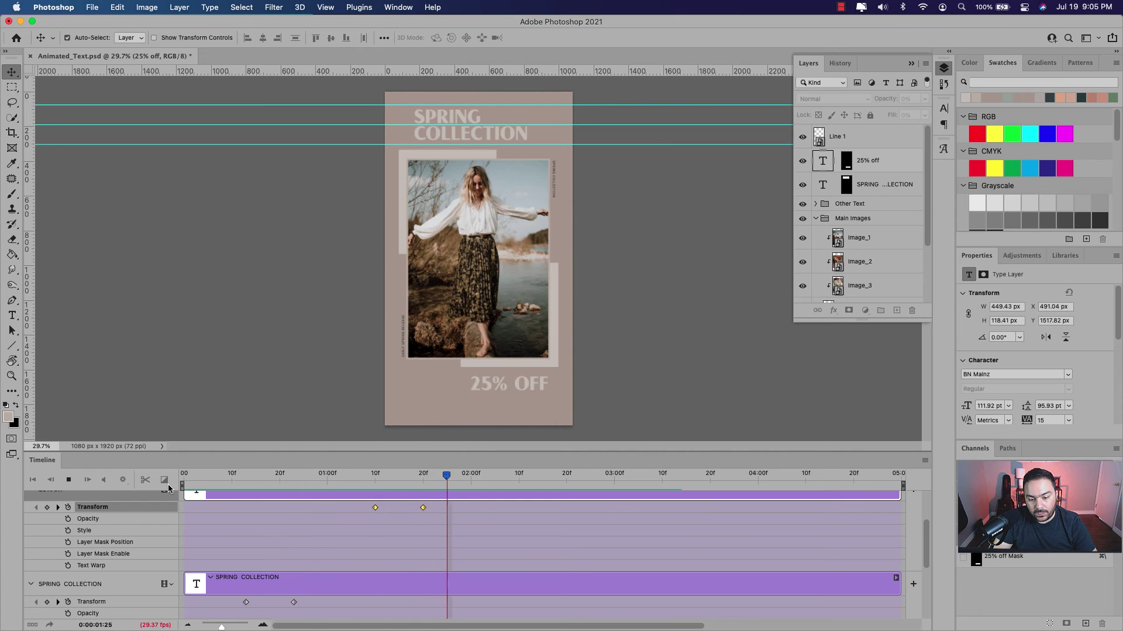
key("space")
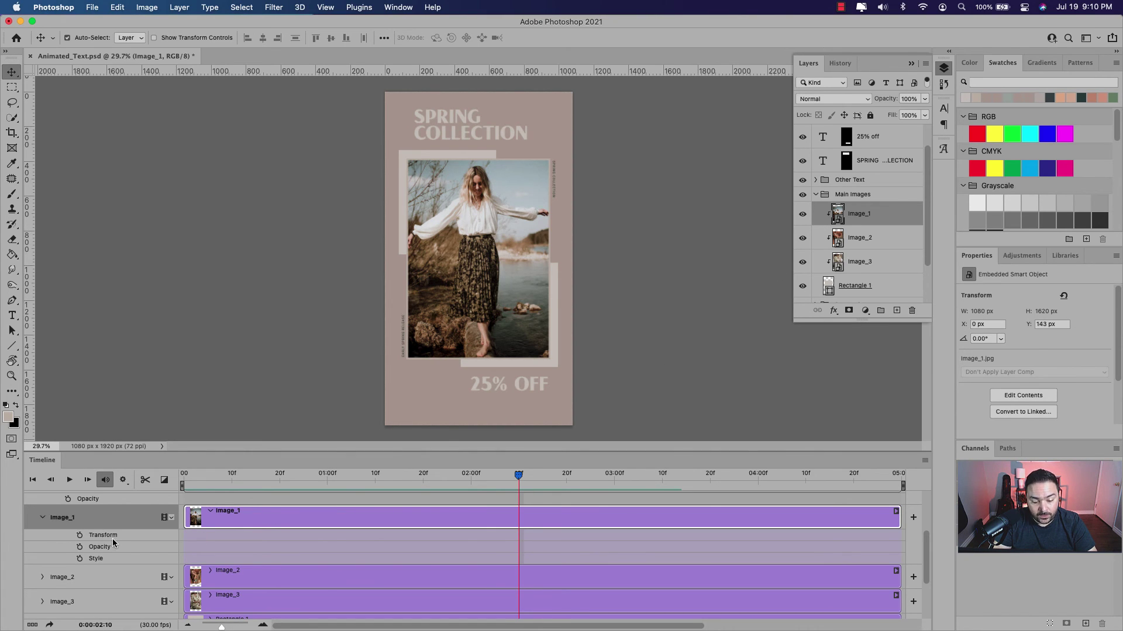
- Enable Image_1 Transform keyframes at 02:10, add one at 02:20, and move the photo 964 px to the right out of its frame
left_click(80, 536)
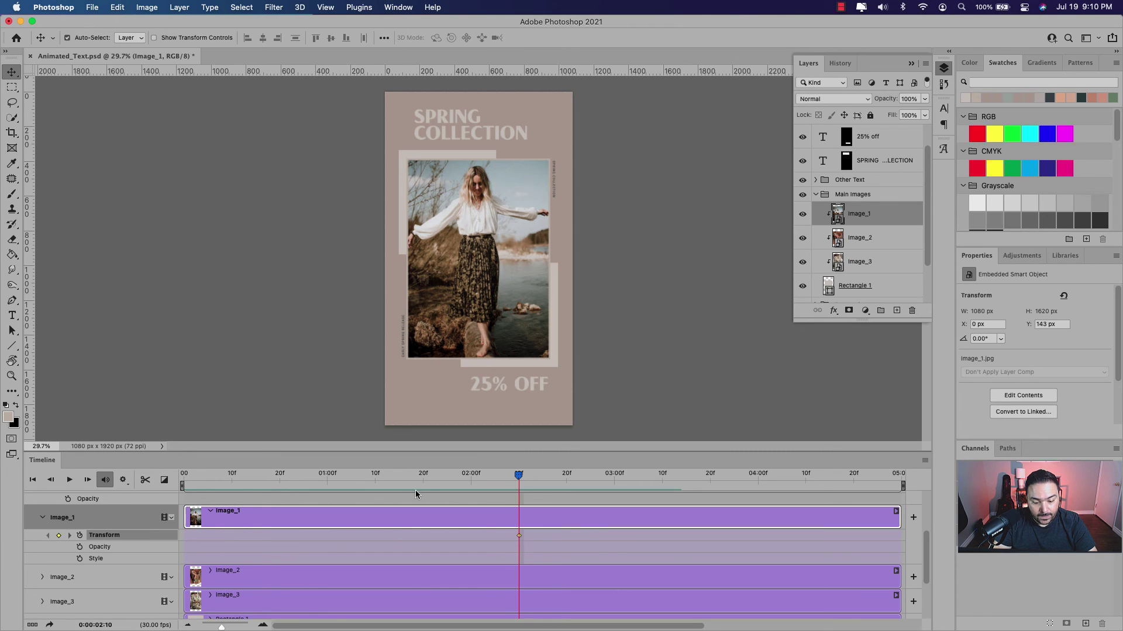
left_click_drag(513, 475, 566, 475)
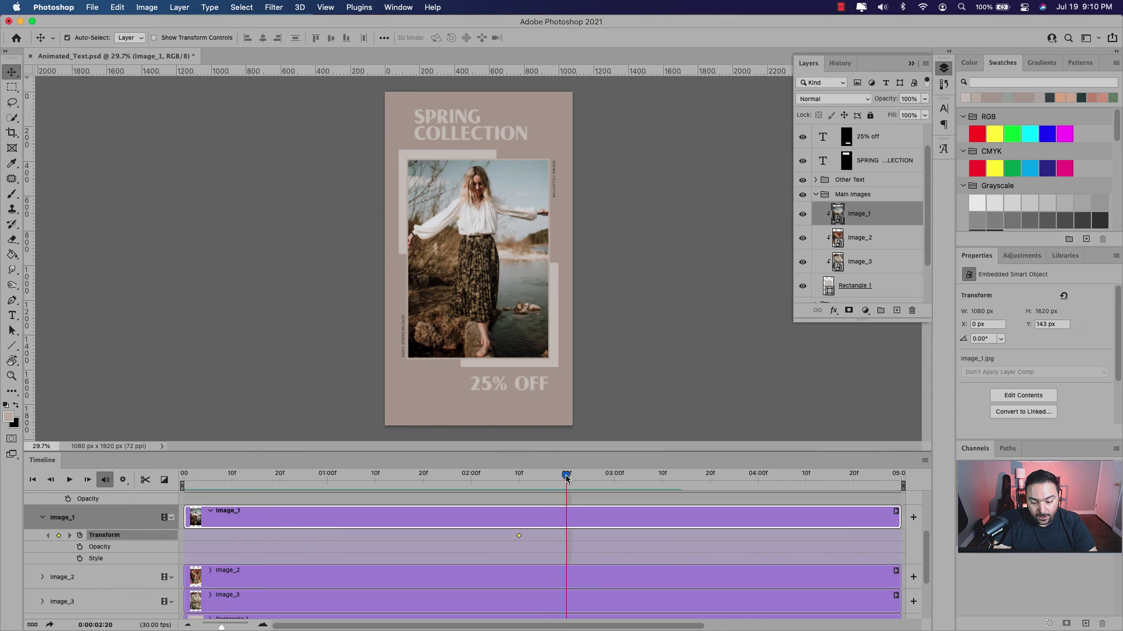
left_click(59, 536)
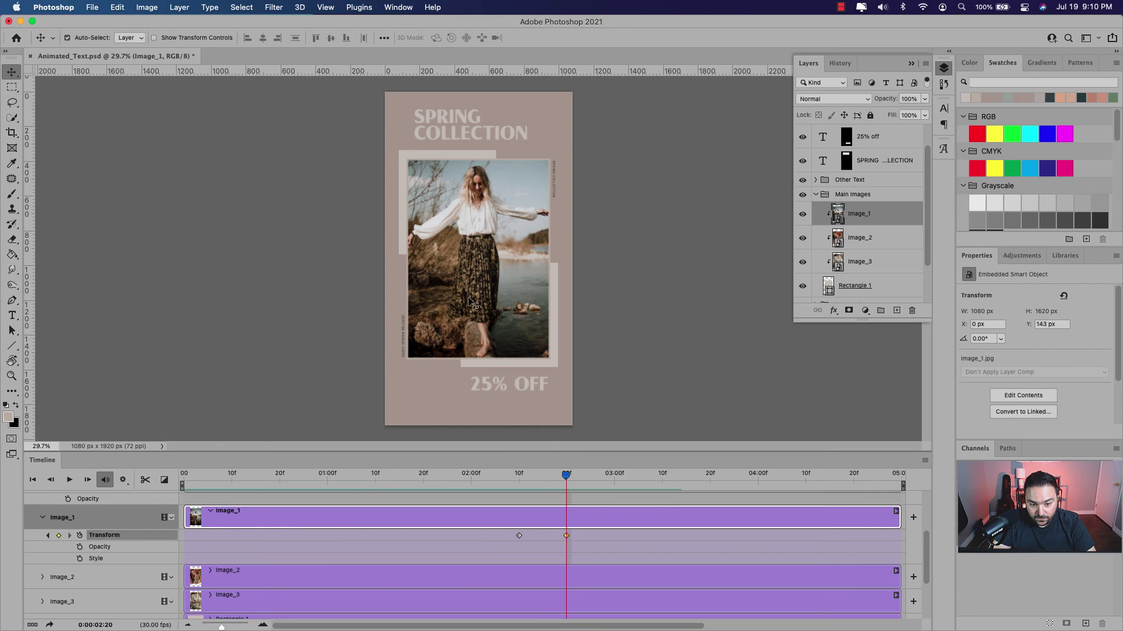
left_click_drag(451, 308, 617, 310)
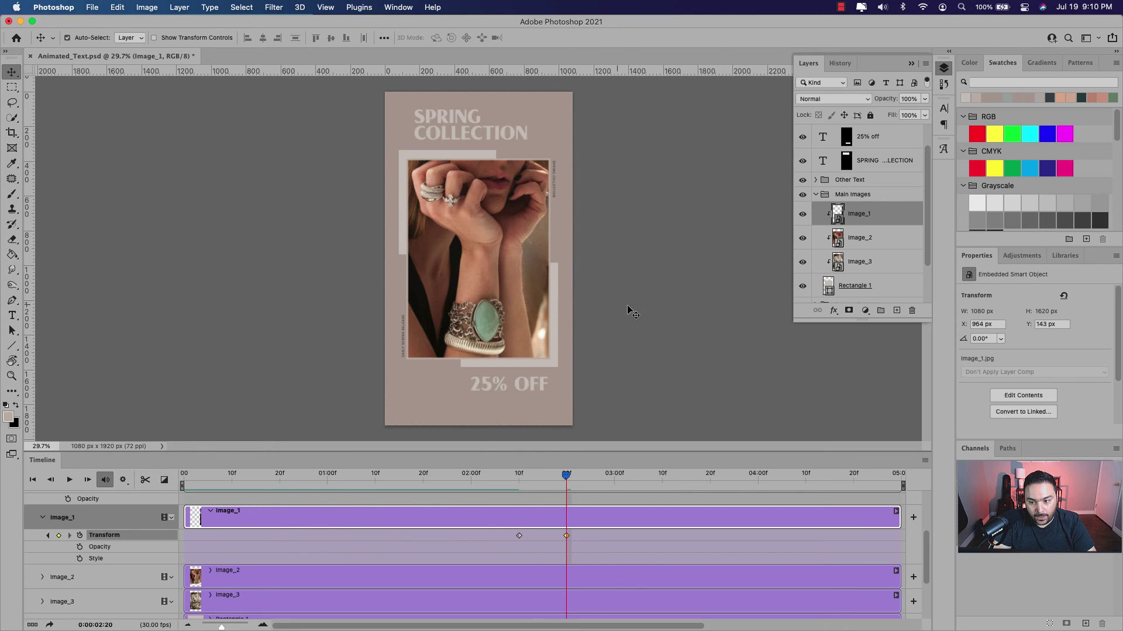
- Enable Image_2 Transform keyframes at 03:00, add one at 03:10, and move the photo 964 px to the right out of its frame
left_click(861, 241)
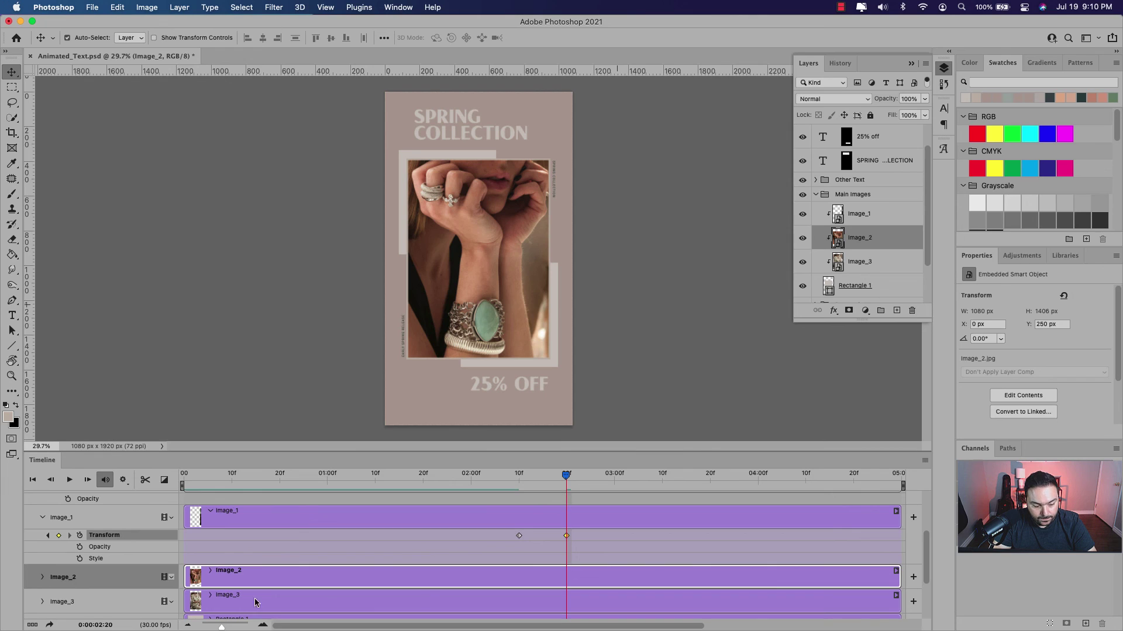
left_click(42, 577)
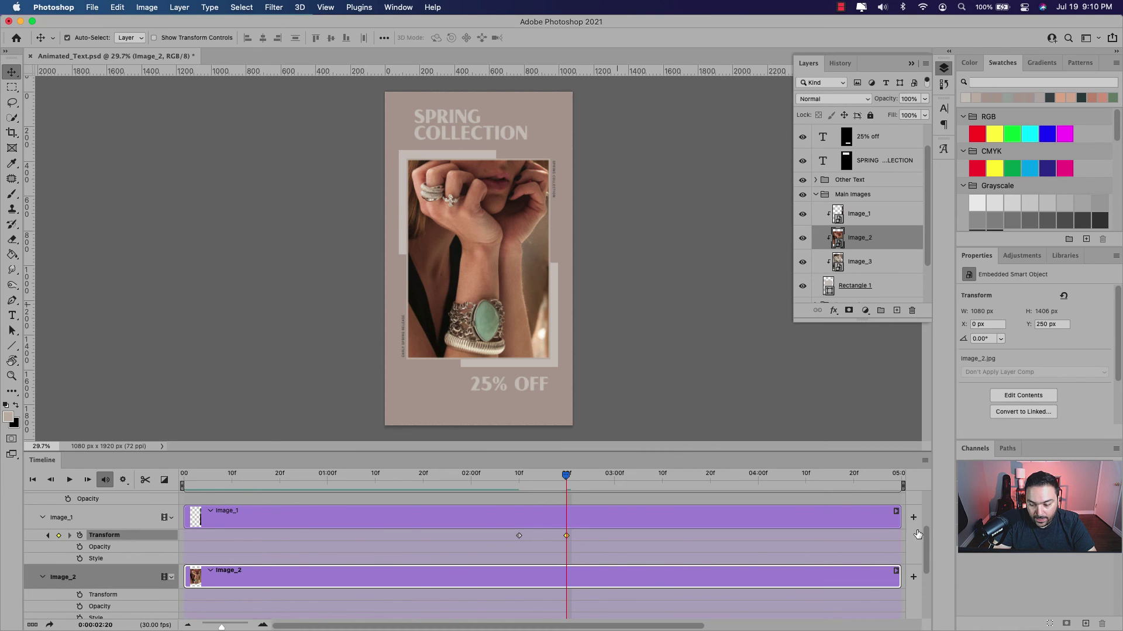
scroll(921, 535, "down", 2)
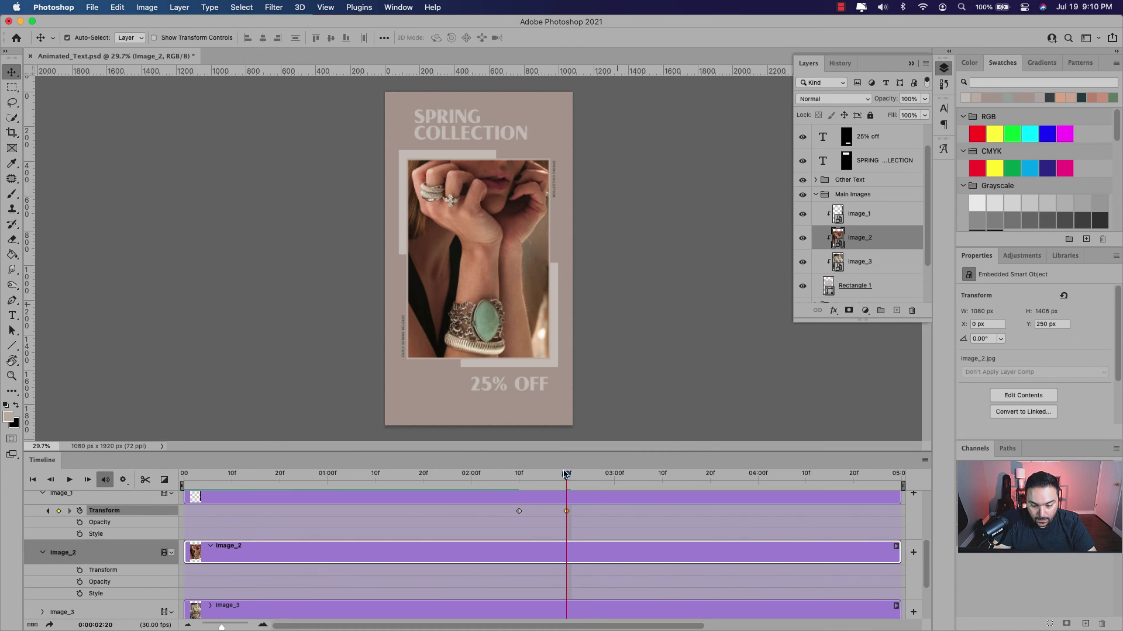
left_click_drag(566, 474, 614, 477)
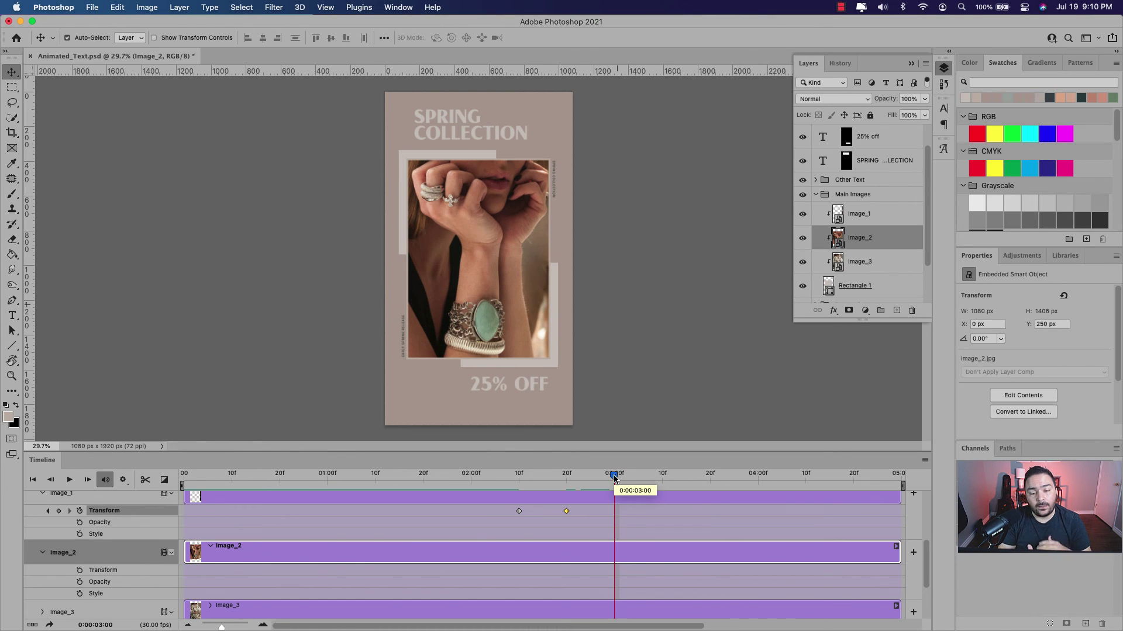
left_click(79, 570)
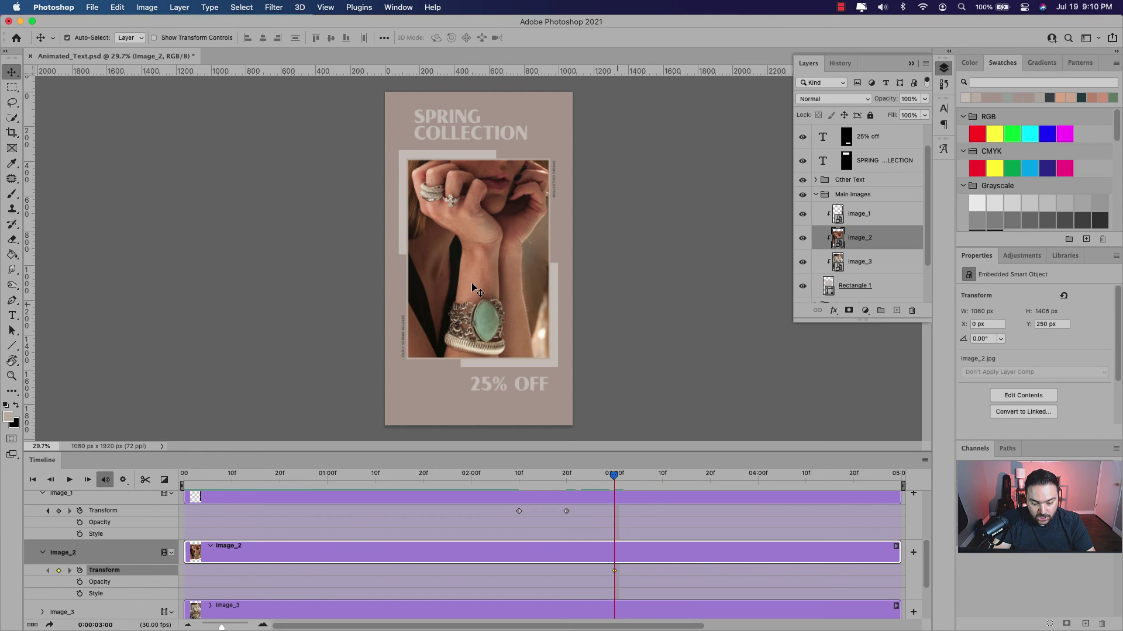
left_click_drag(614, 475, 661, 476)
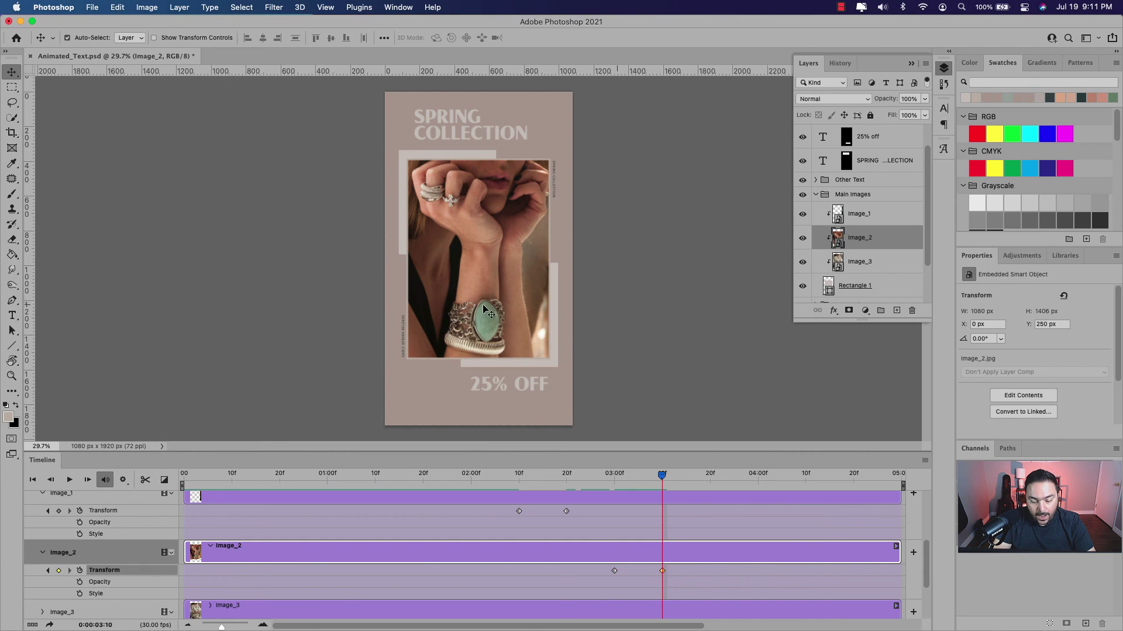
left_click_drag(474, 313, 632, 314)
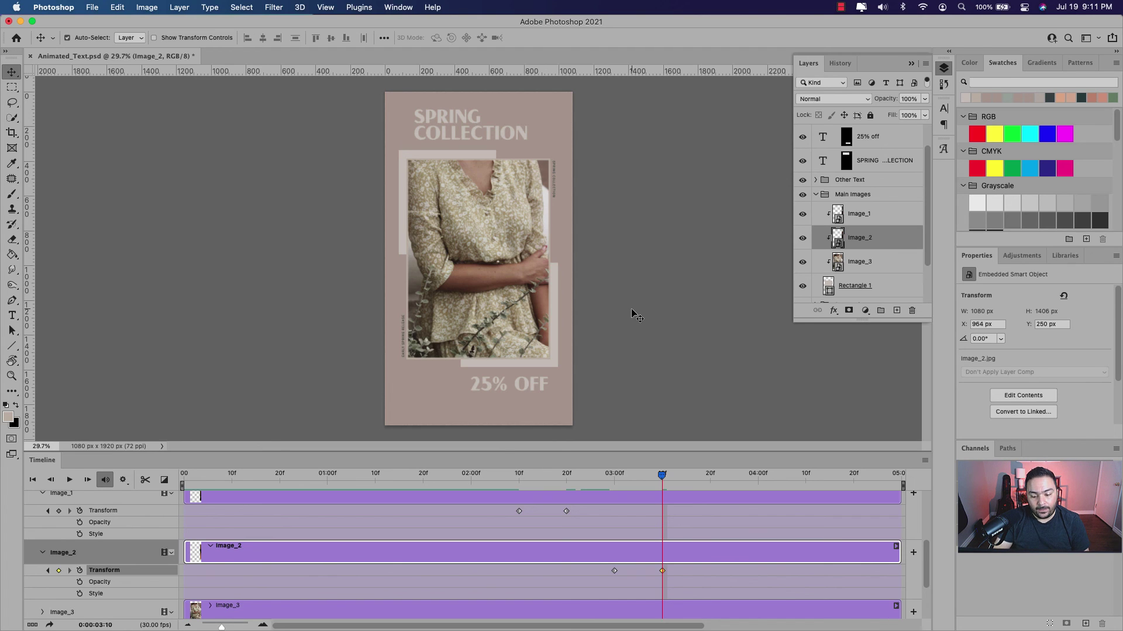
- Return the playhead to the start and play the animation to check the photo transitions
left_click(661, 476)
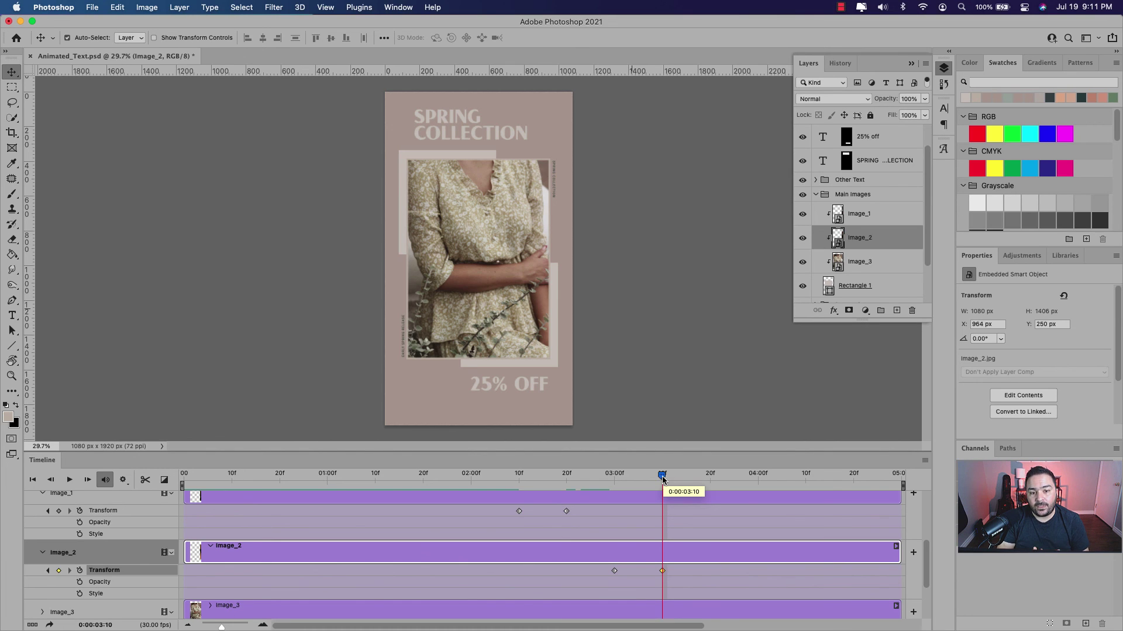
left_click_drag(662, 478, 152, 492)
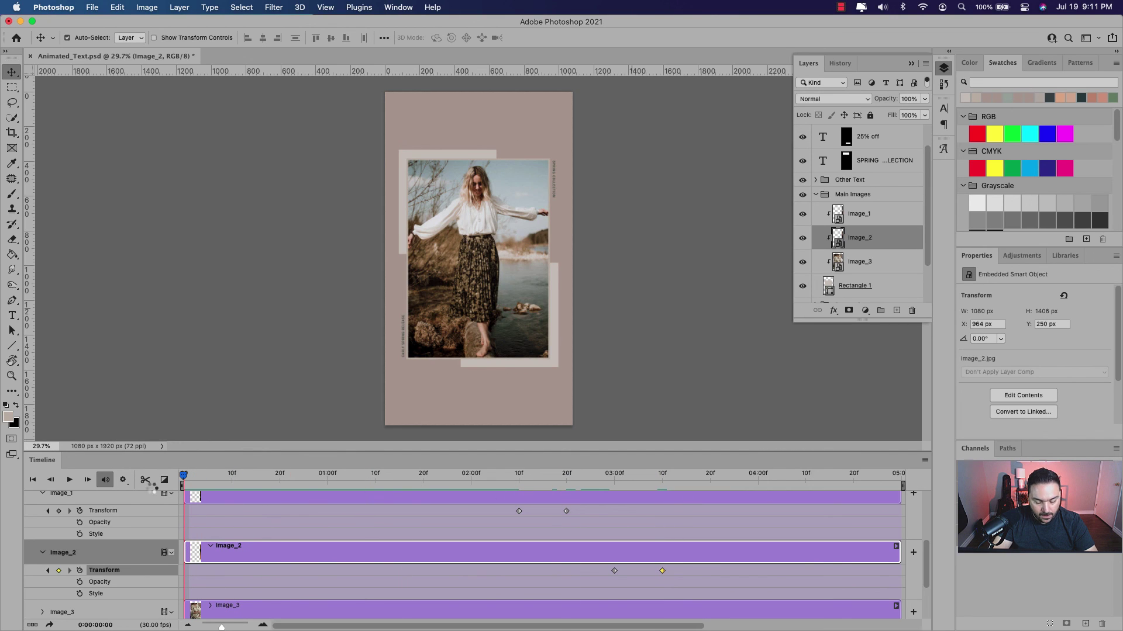
key("space")
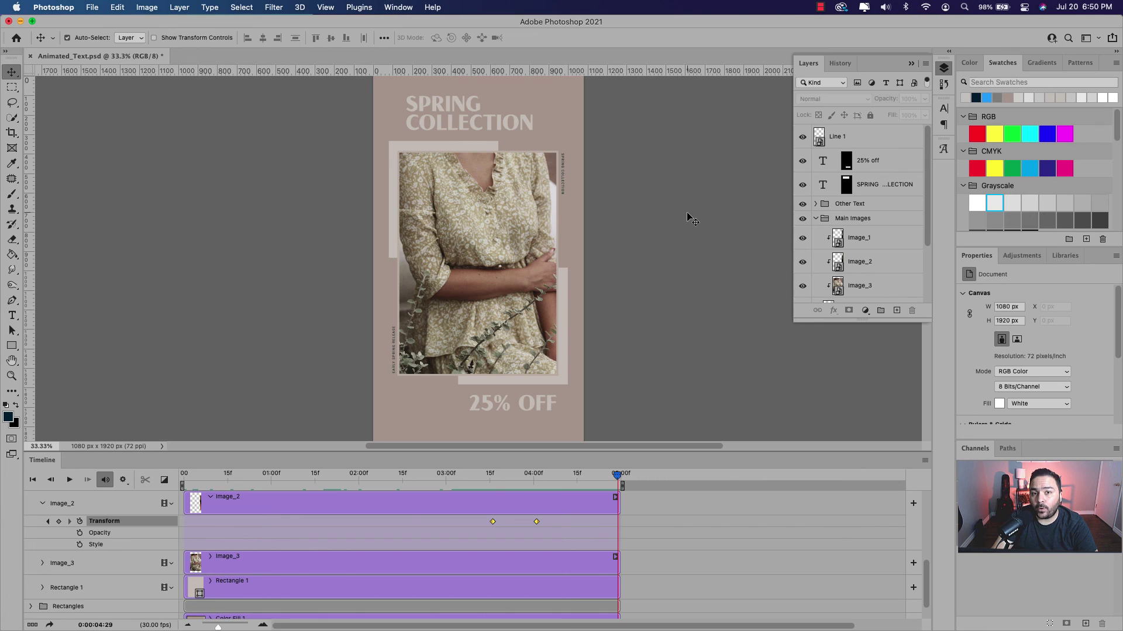
- Render all frames of the timeline as Animated_Text.mp4 on the Desktop, using H.264, High Quality, 1080 x 1920 and 30 fps
left_click(925, 462)
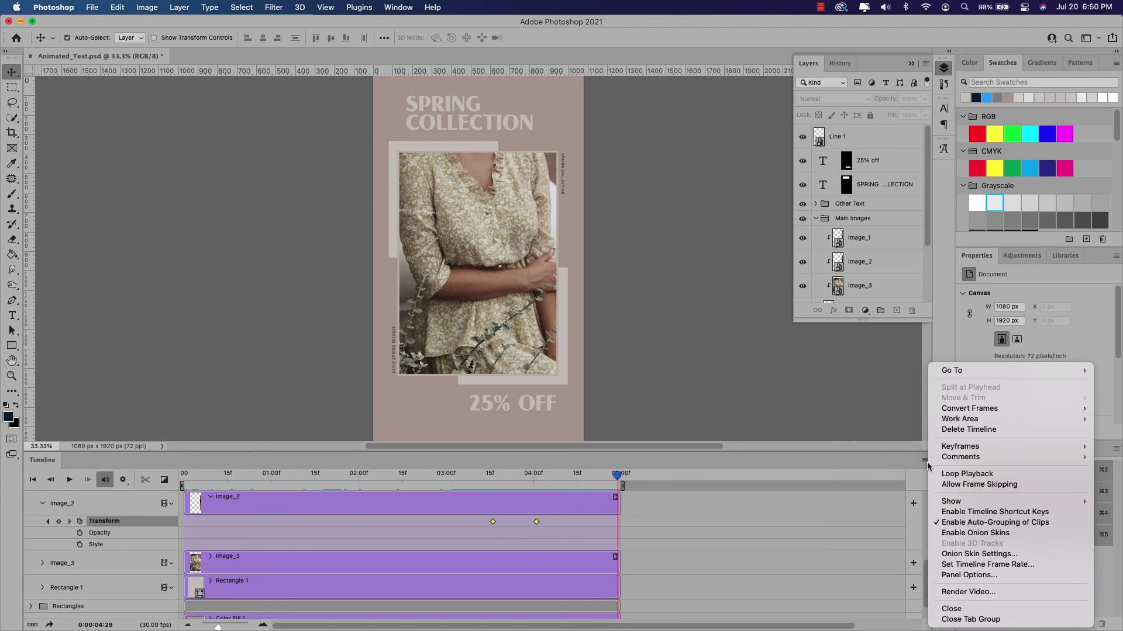
left_click(986, 592)
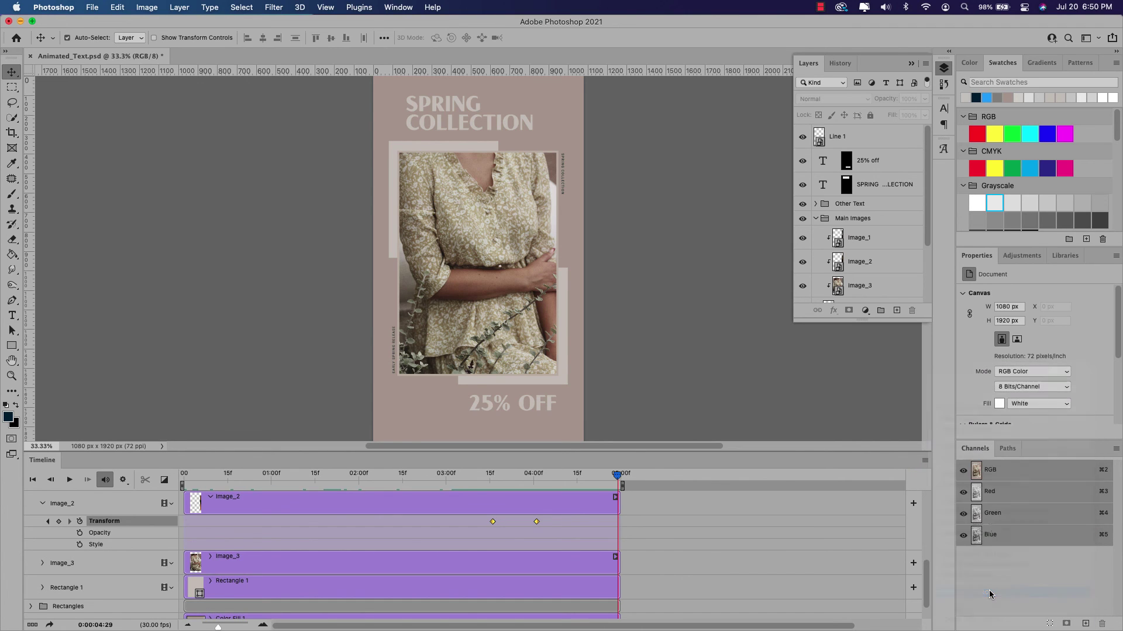
left_click_drag(470, 135, 469, 146)
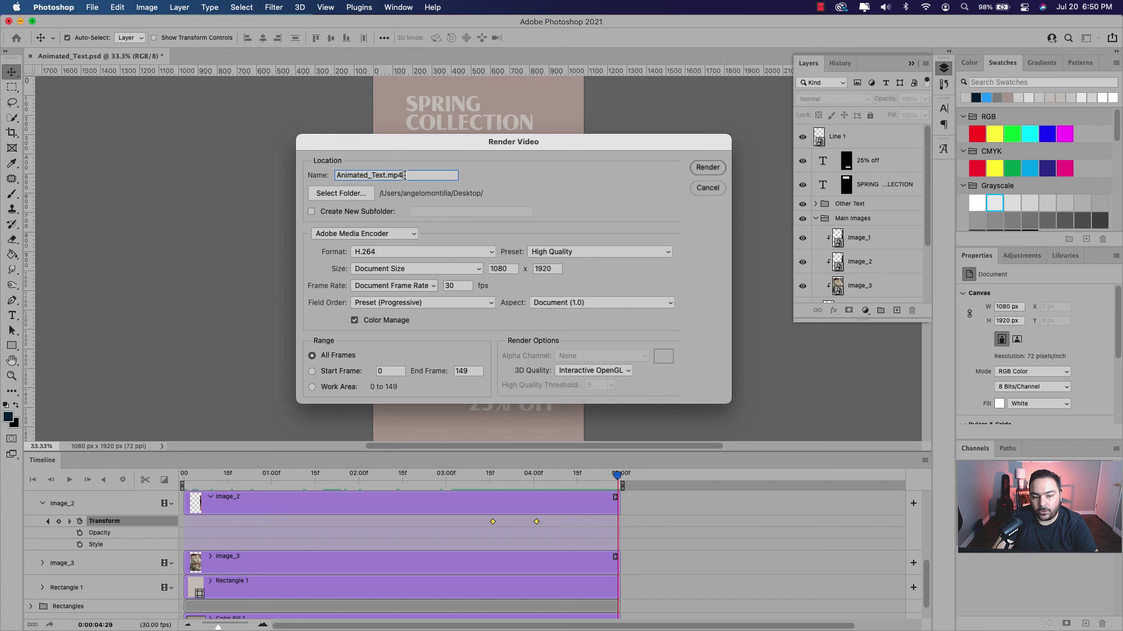
left_click(409, 177)
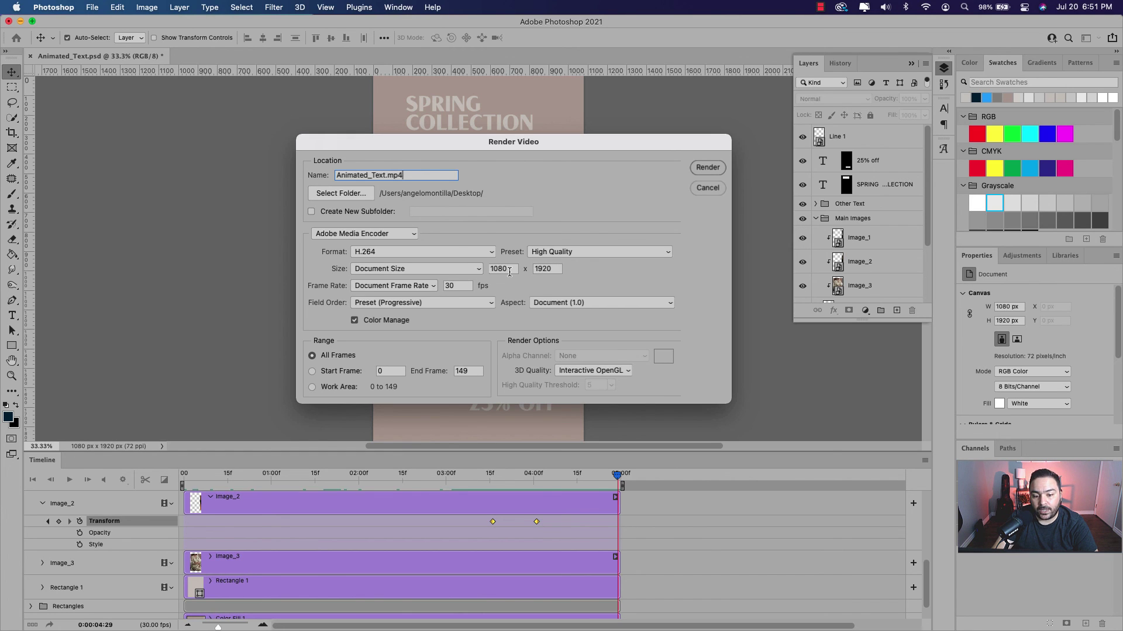
left_click(708, 167)
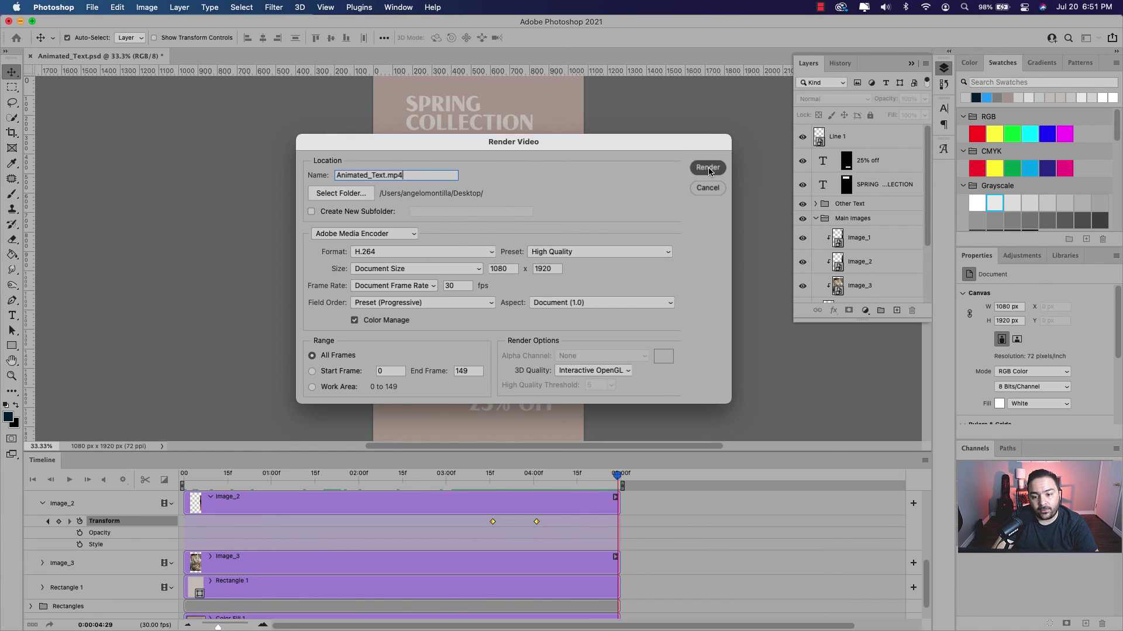